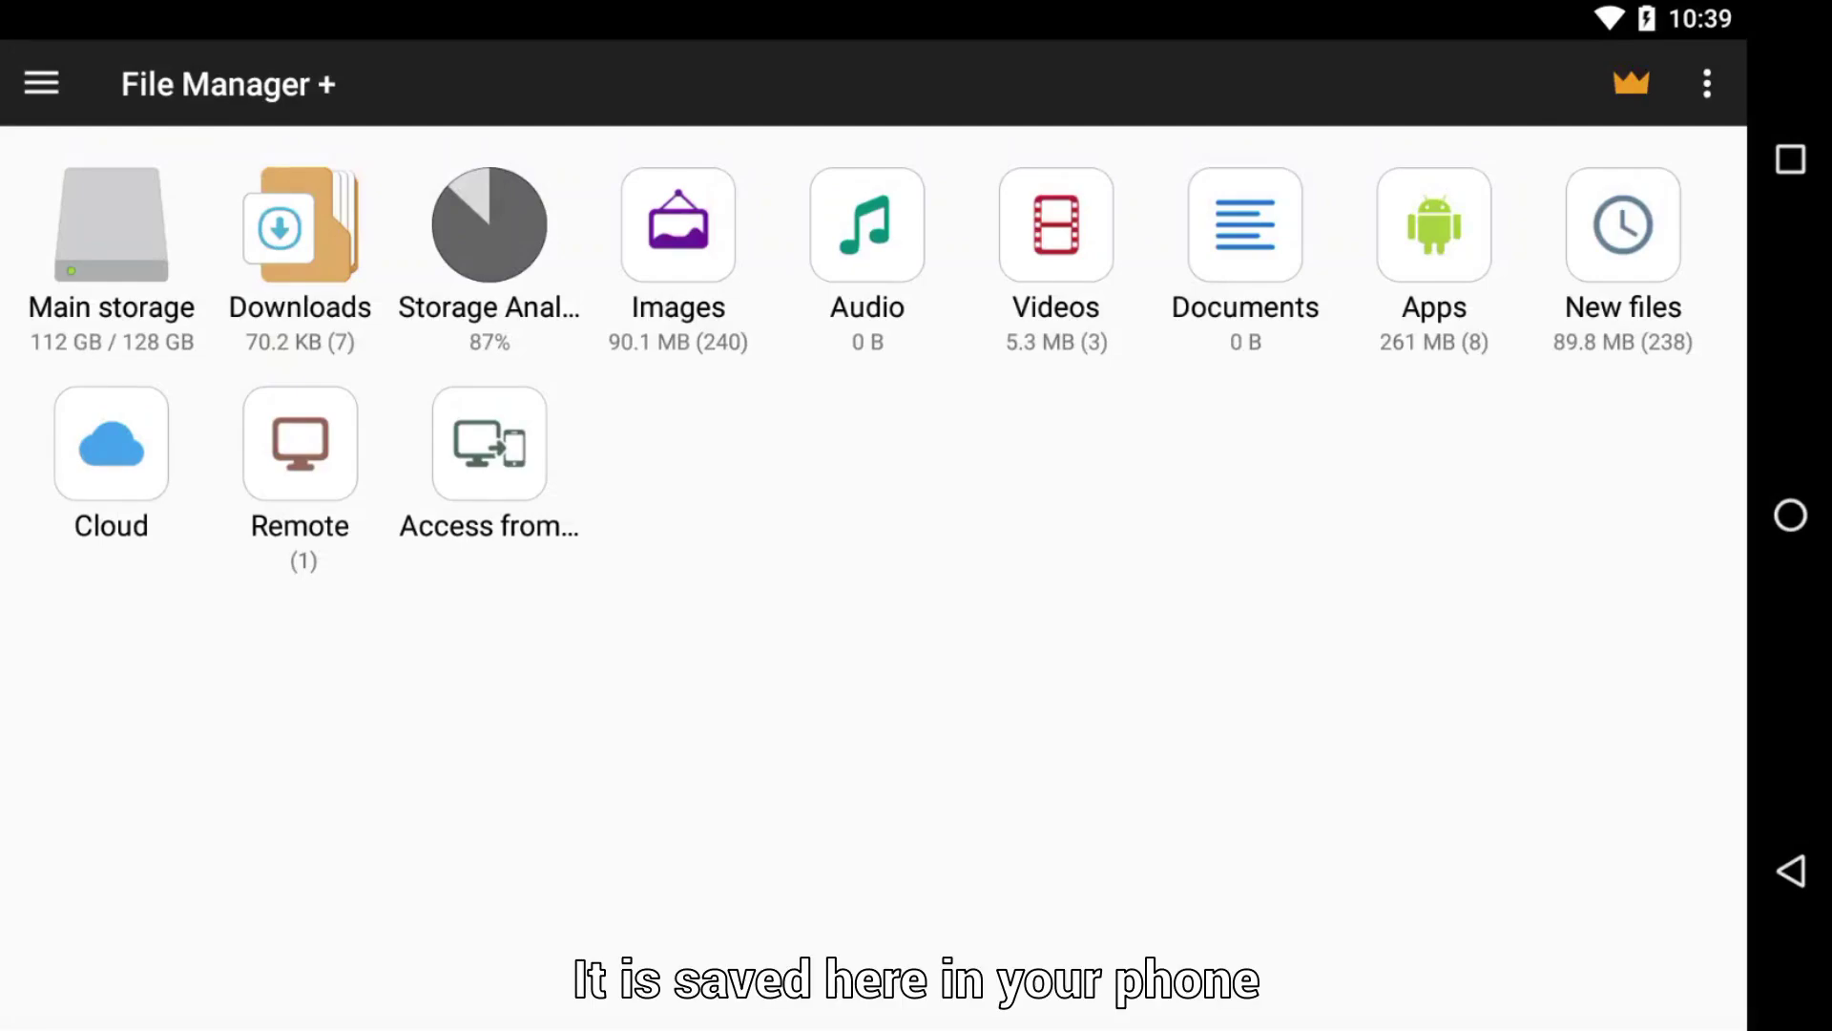
# Open the StickNodesPNG folder inside Pictures on the phone's main storage
pyautogui.click(114, 245)
pyautogui.moveTo(1125, 787); pyautogui.dragTo(1268, 287)
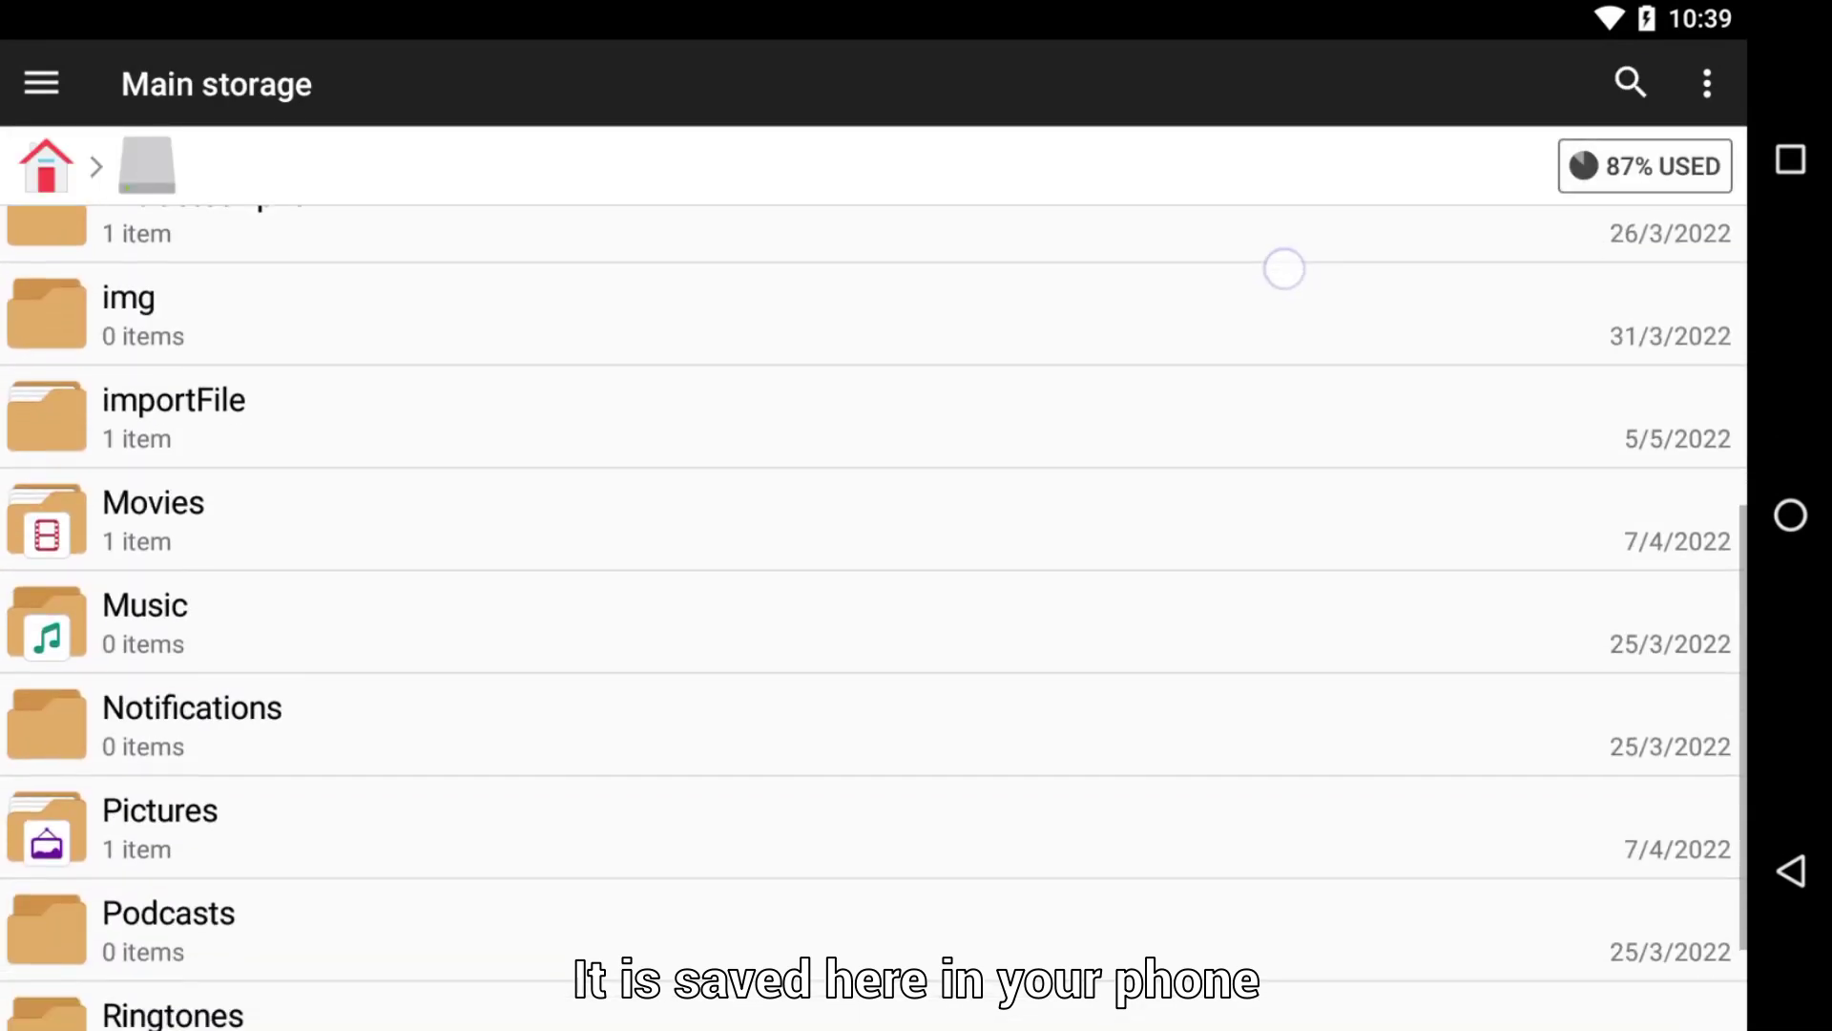
pyautogui.click(156, 752)
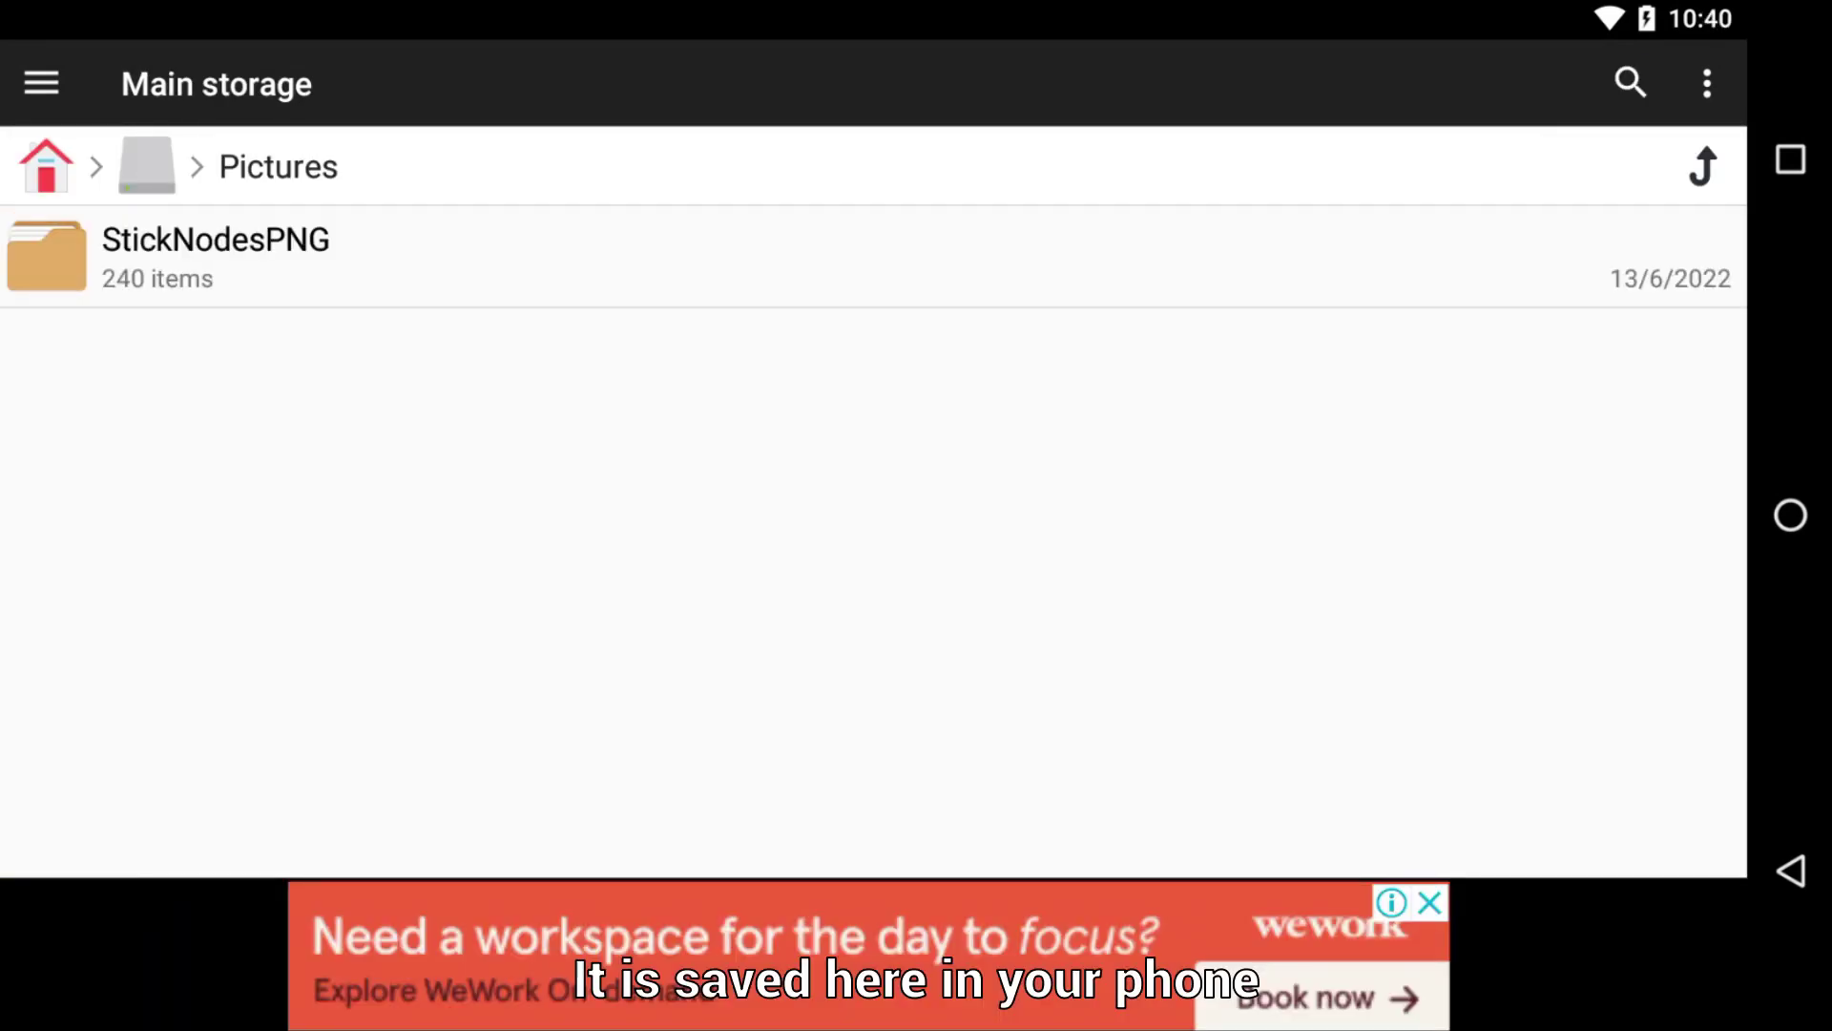
pyautogui.click(1178, 270)
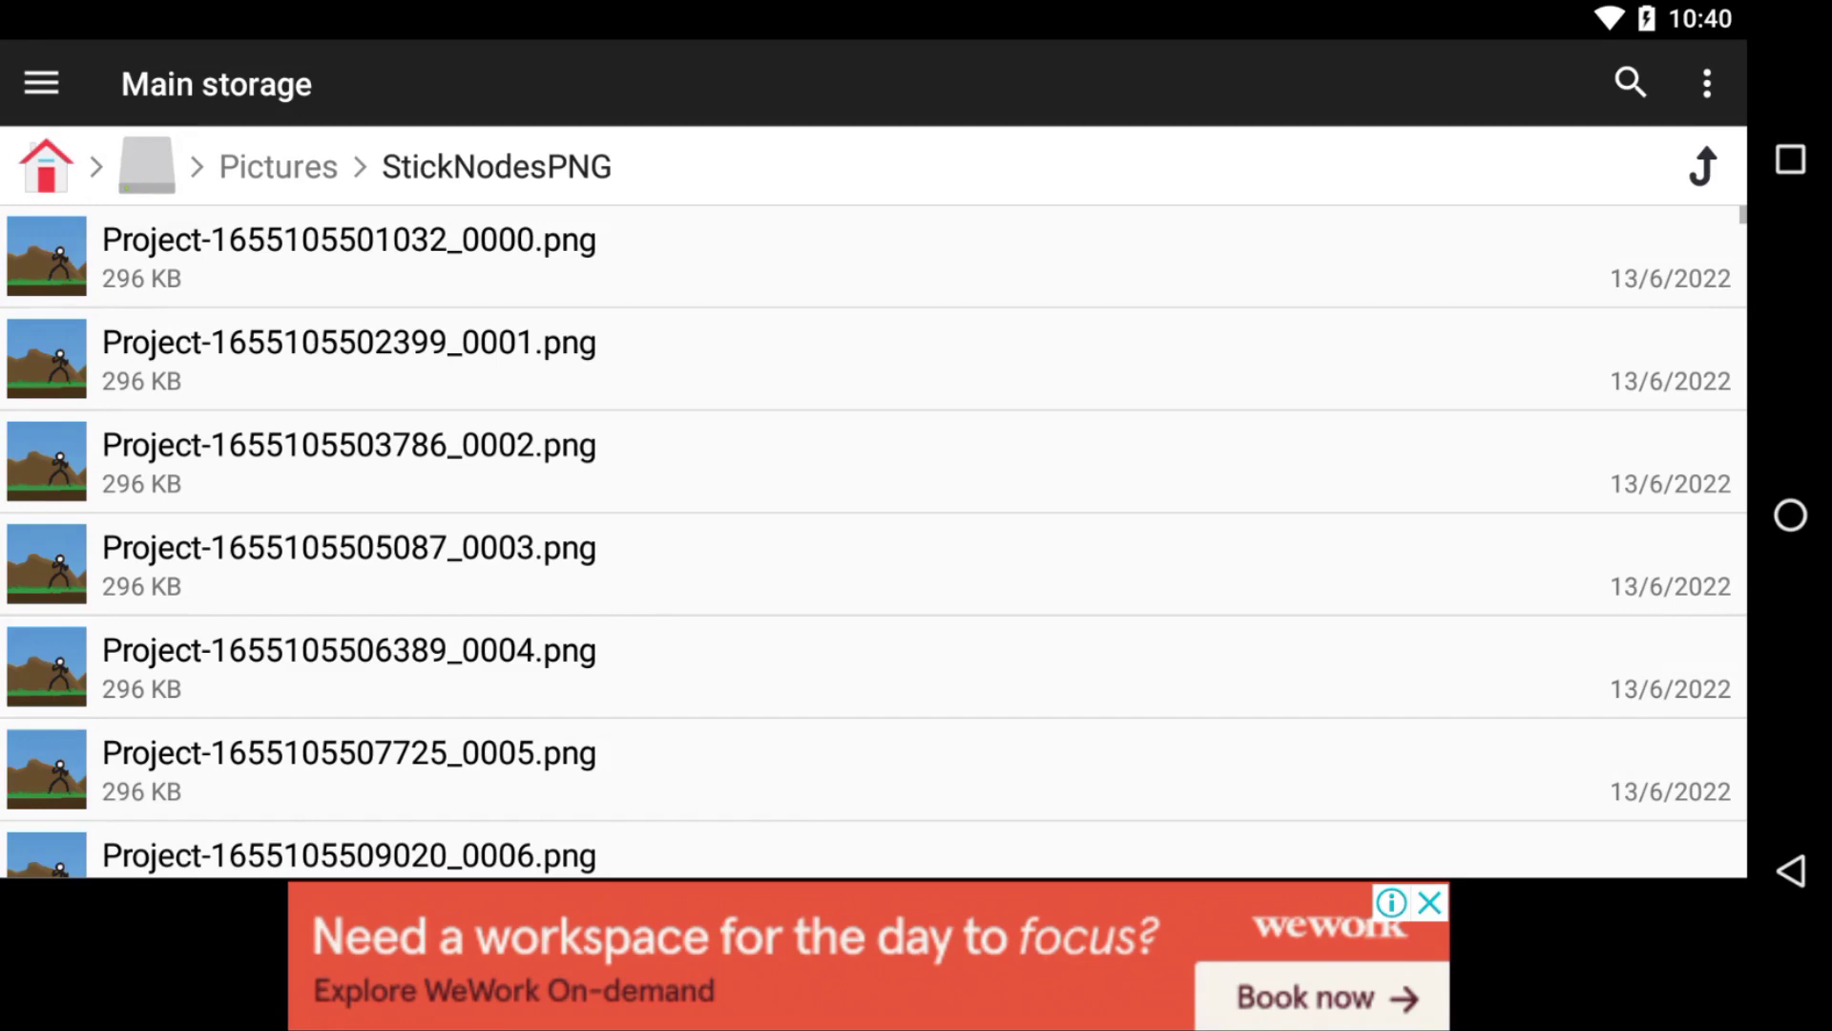
pyautogui.scroll(-20, 1269, 654)
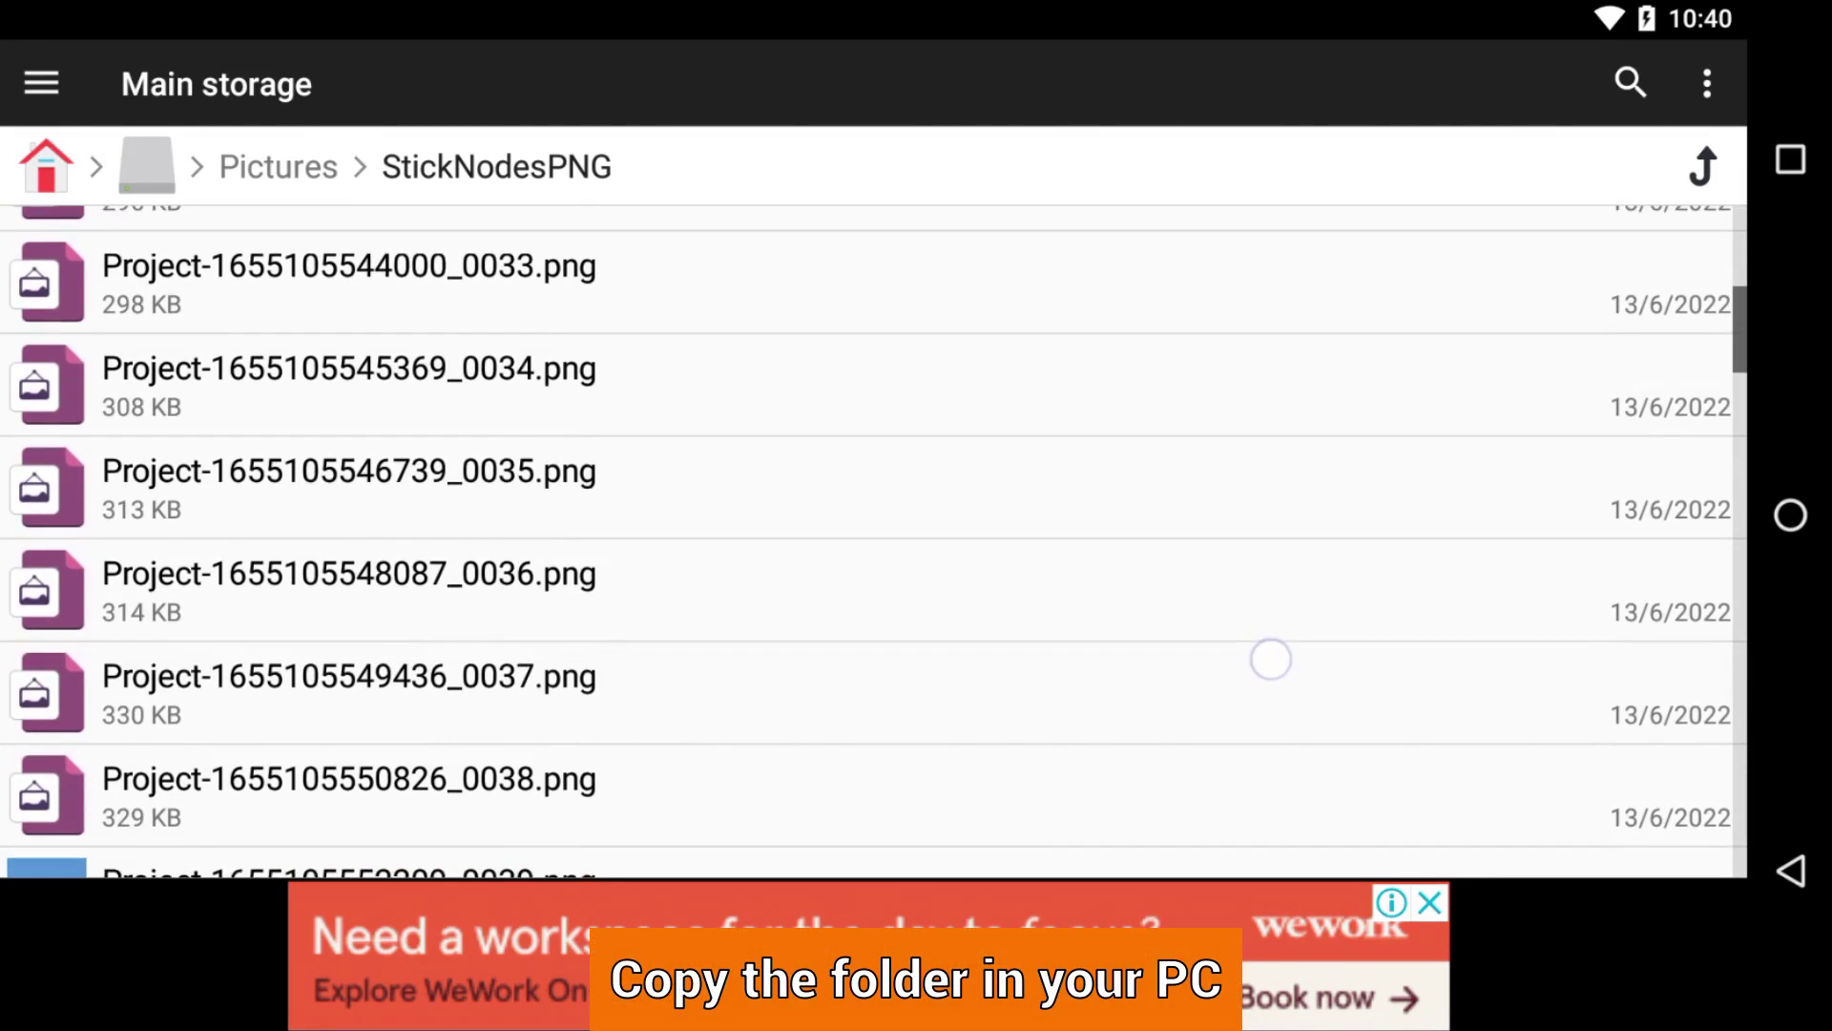
pyautogui.click(1254, 478)
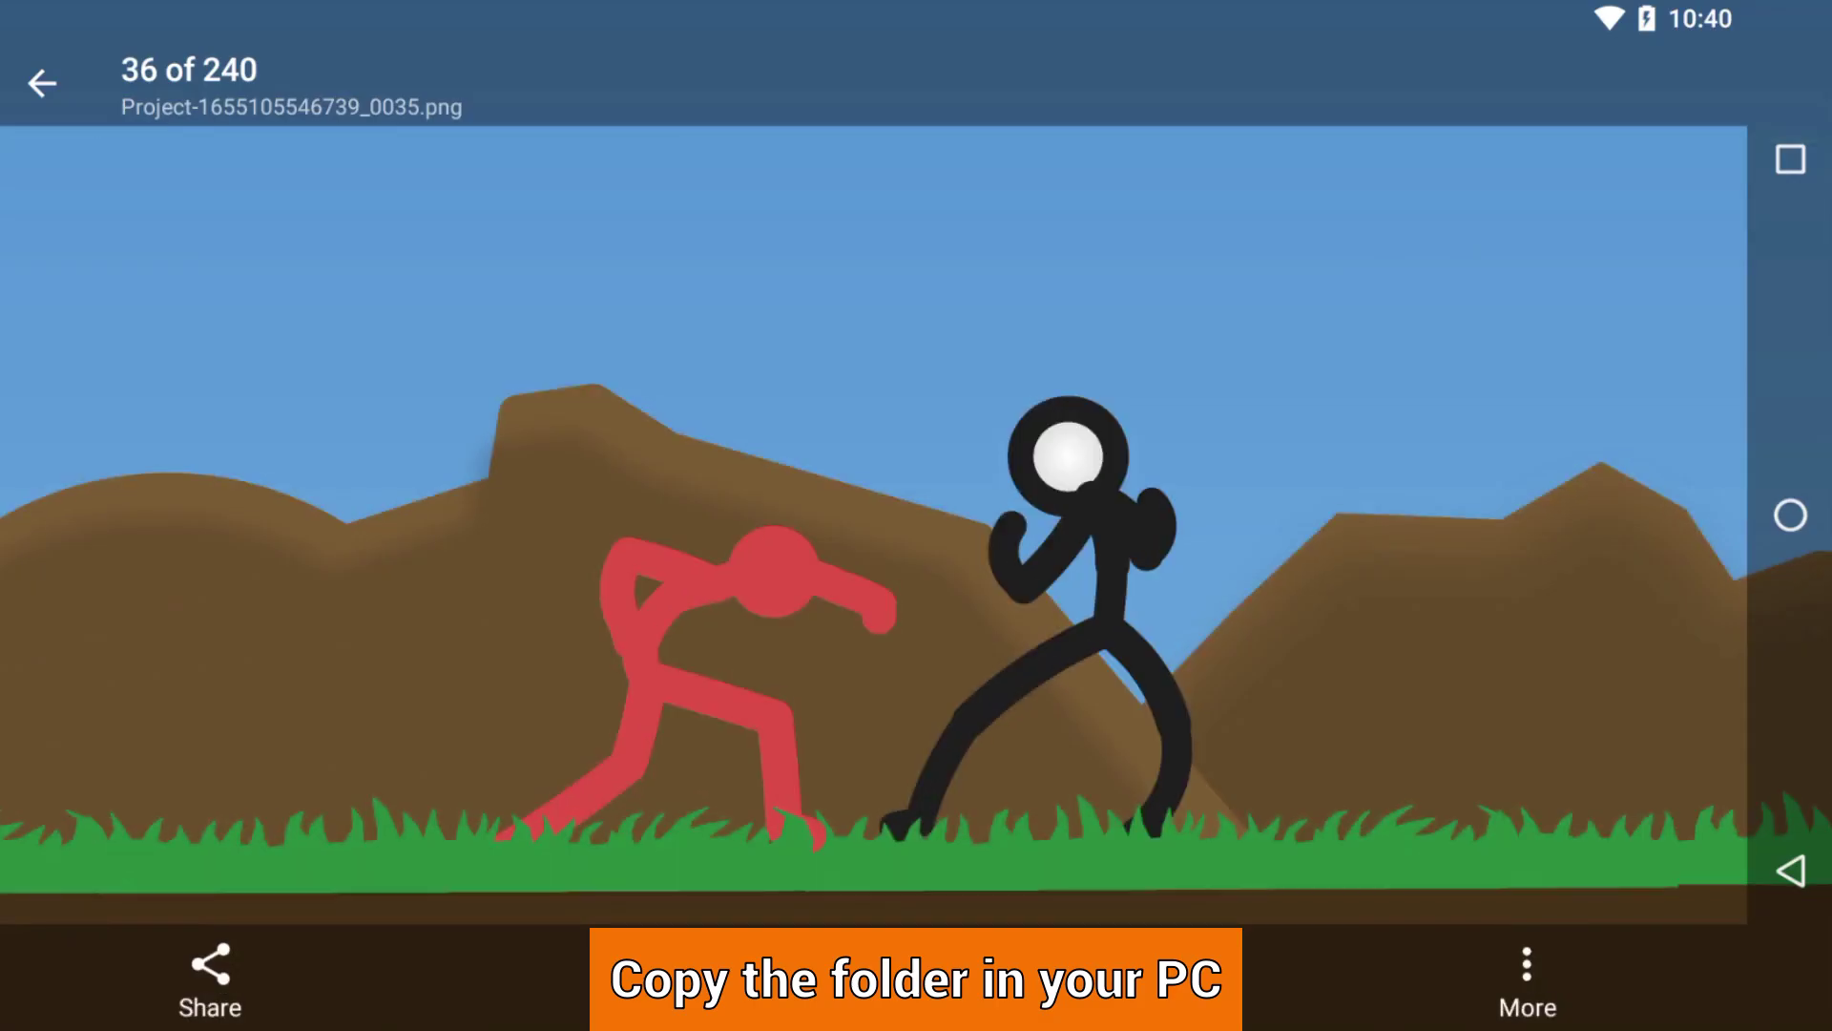
pyautogui.moveTo(1443, 630); pyautogui.dragTo(1241, 634)
pyautogui.moveTo(1566, 643); pyautogui.dragTo(1075, 654)
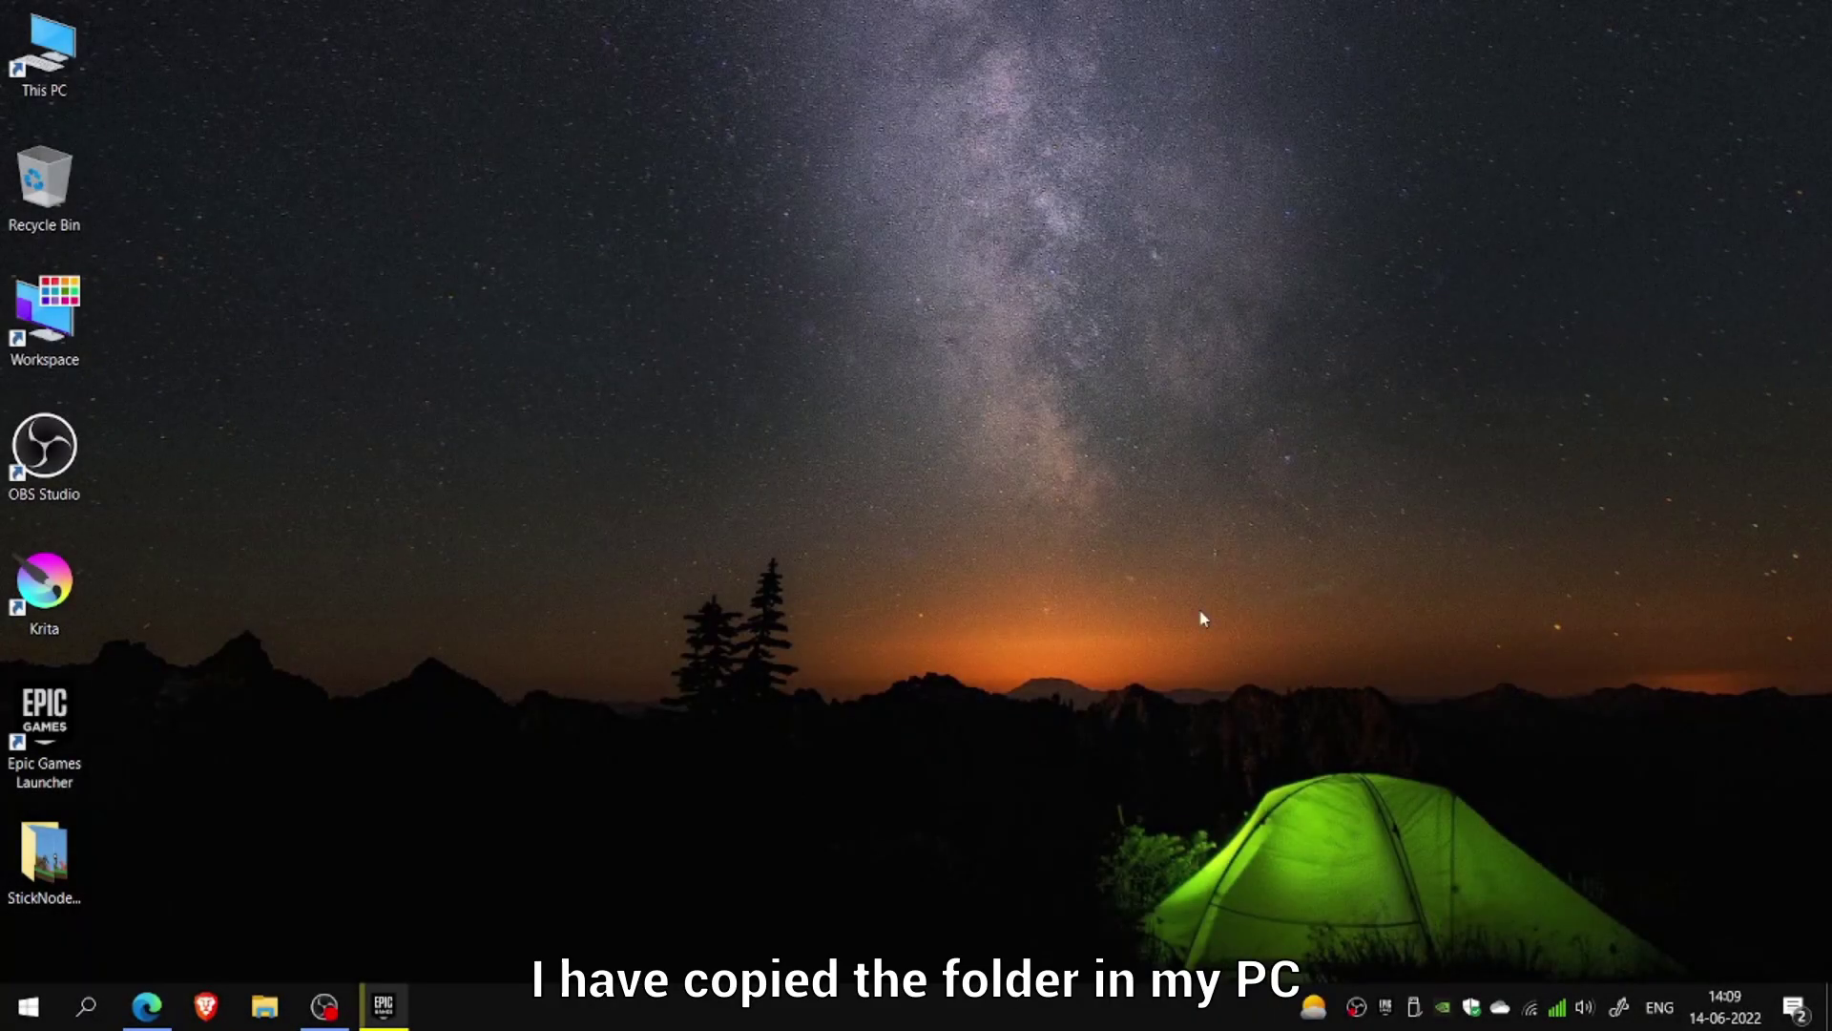
# Check the file information of the first frame in the PC desktop's StickNodesPNG folder, then close the image and the folder
pyautogui.doubleClick(46, 859)
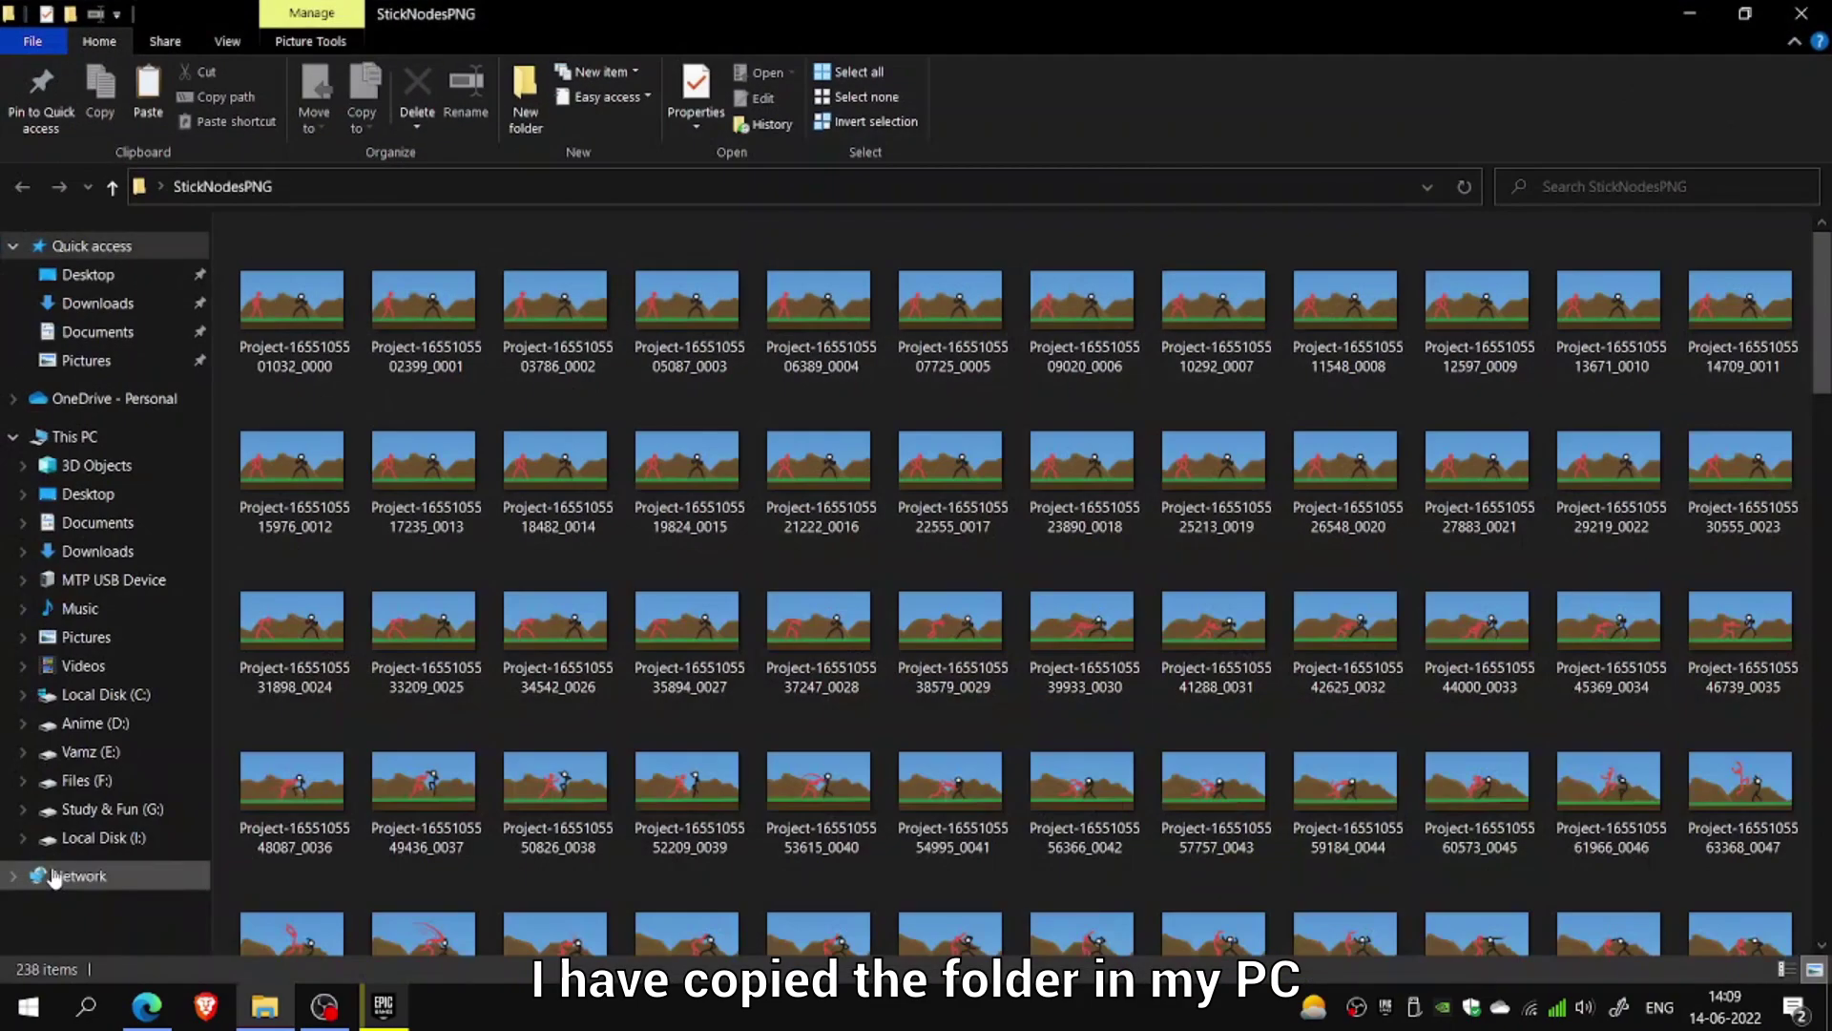
pyautogui.doubleClick(282, 336)
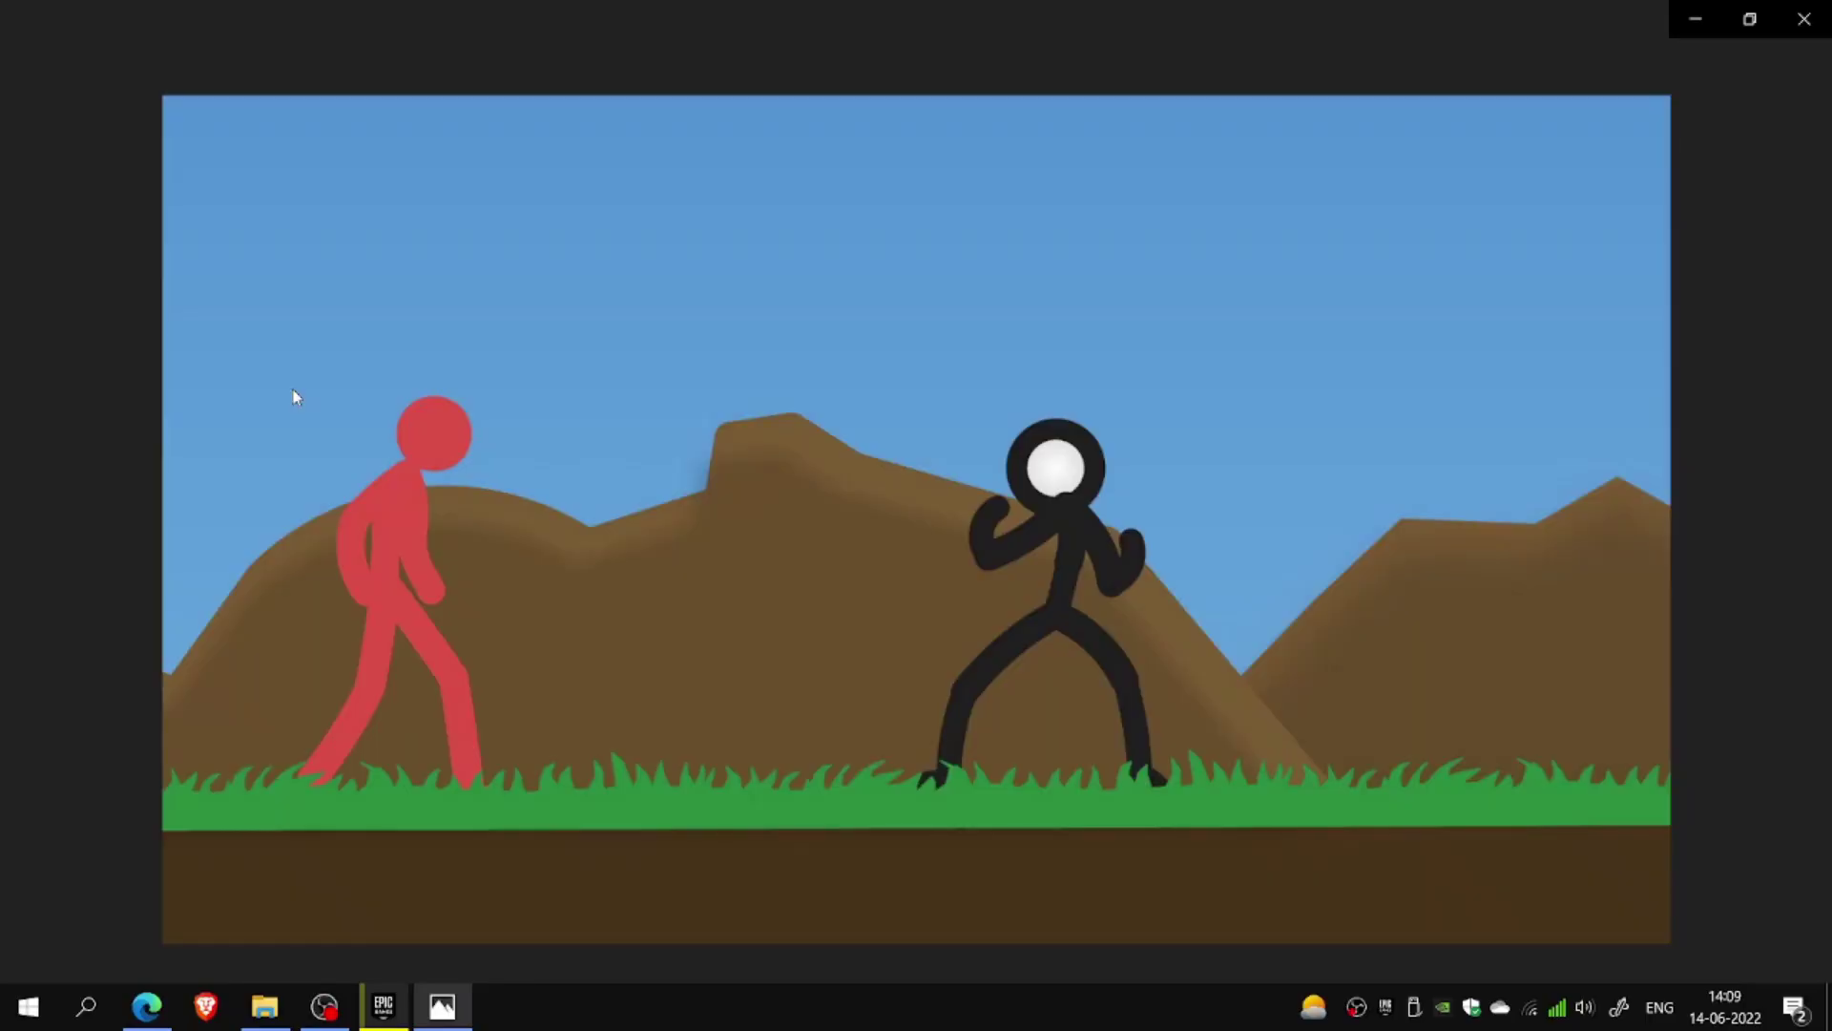
pyautogui.click(1800, 66)
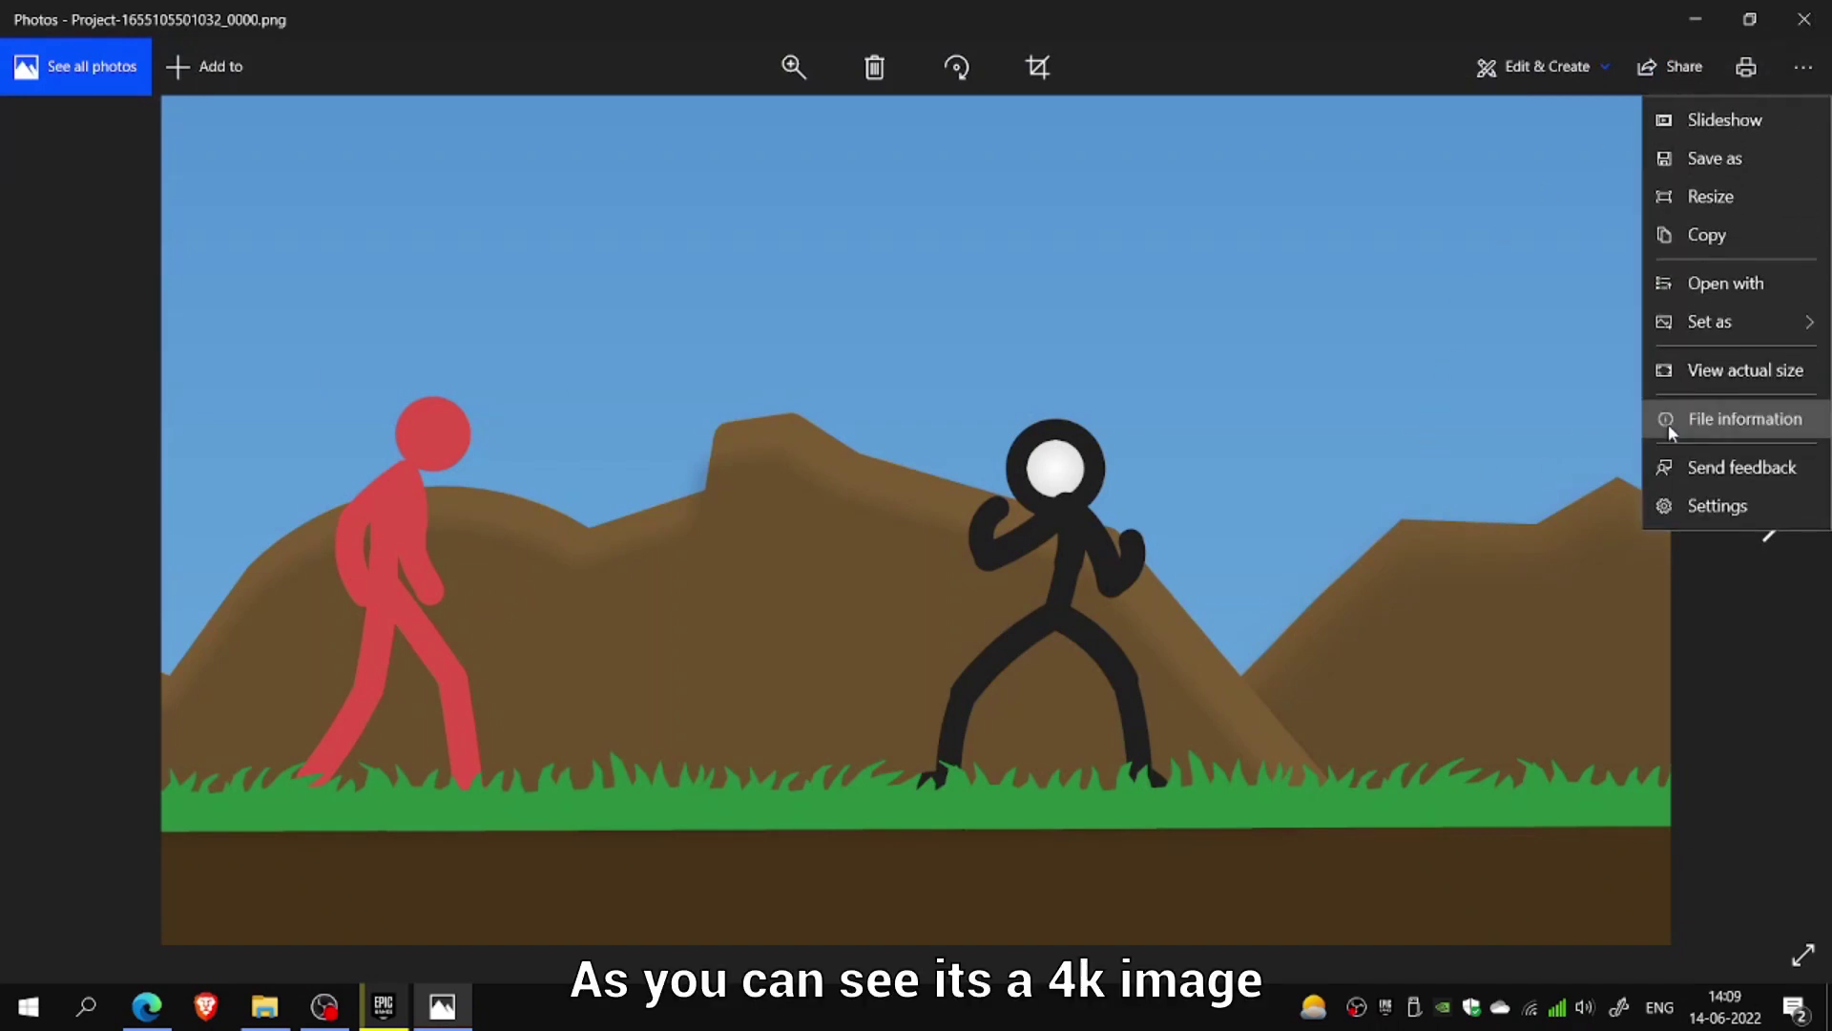
pyautogui.click(1668, 424)
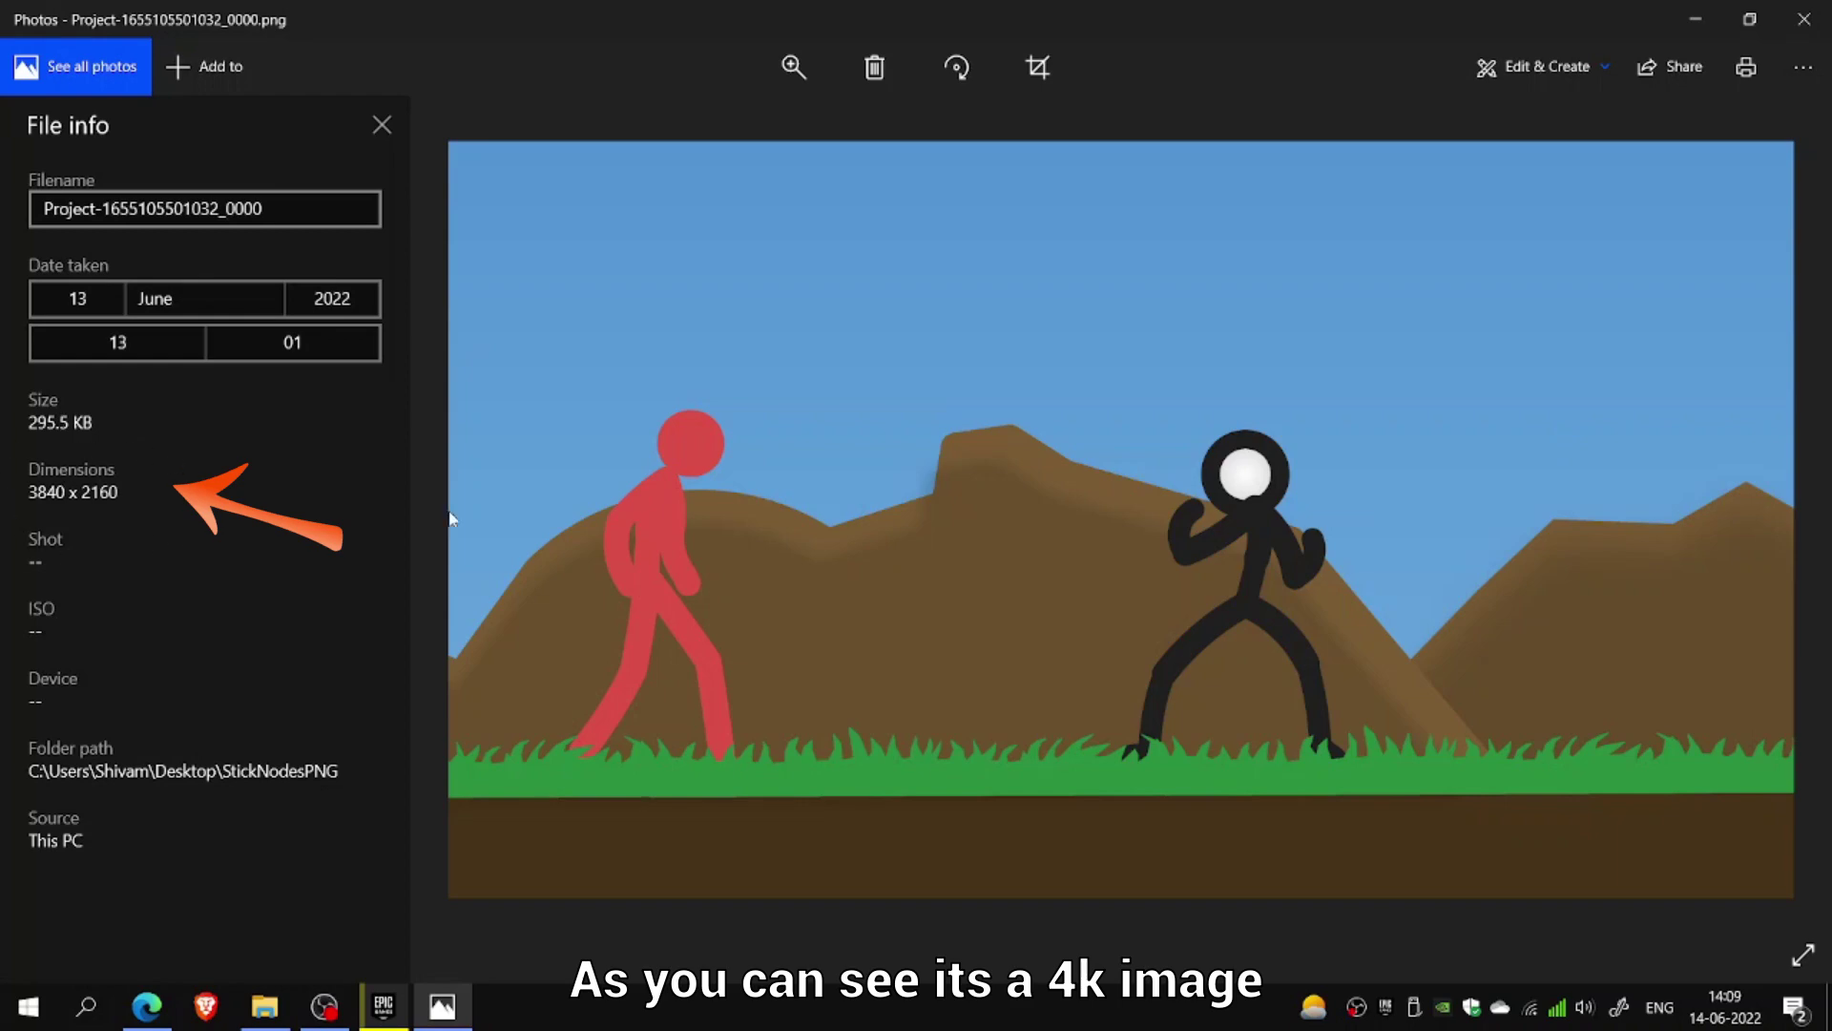
pyautogui.click(1804, 19)
pyautogui.click(1806, 14)
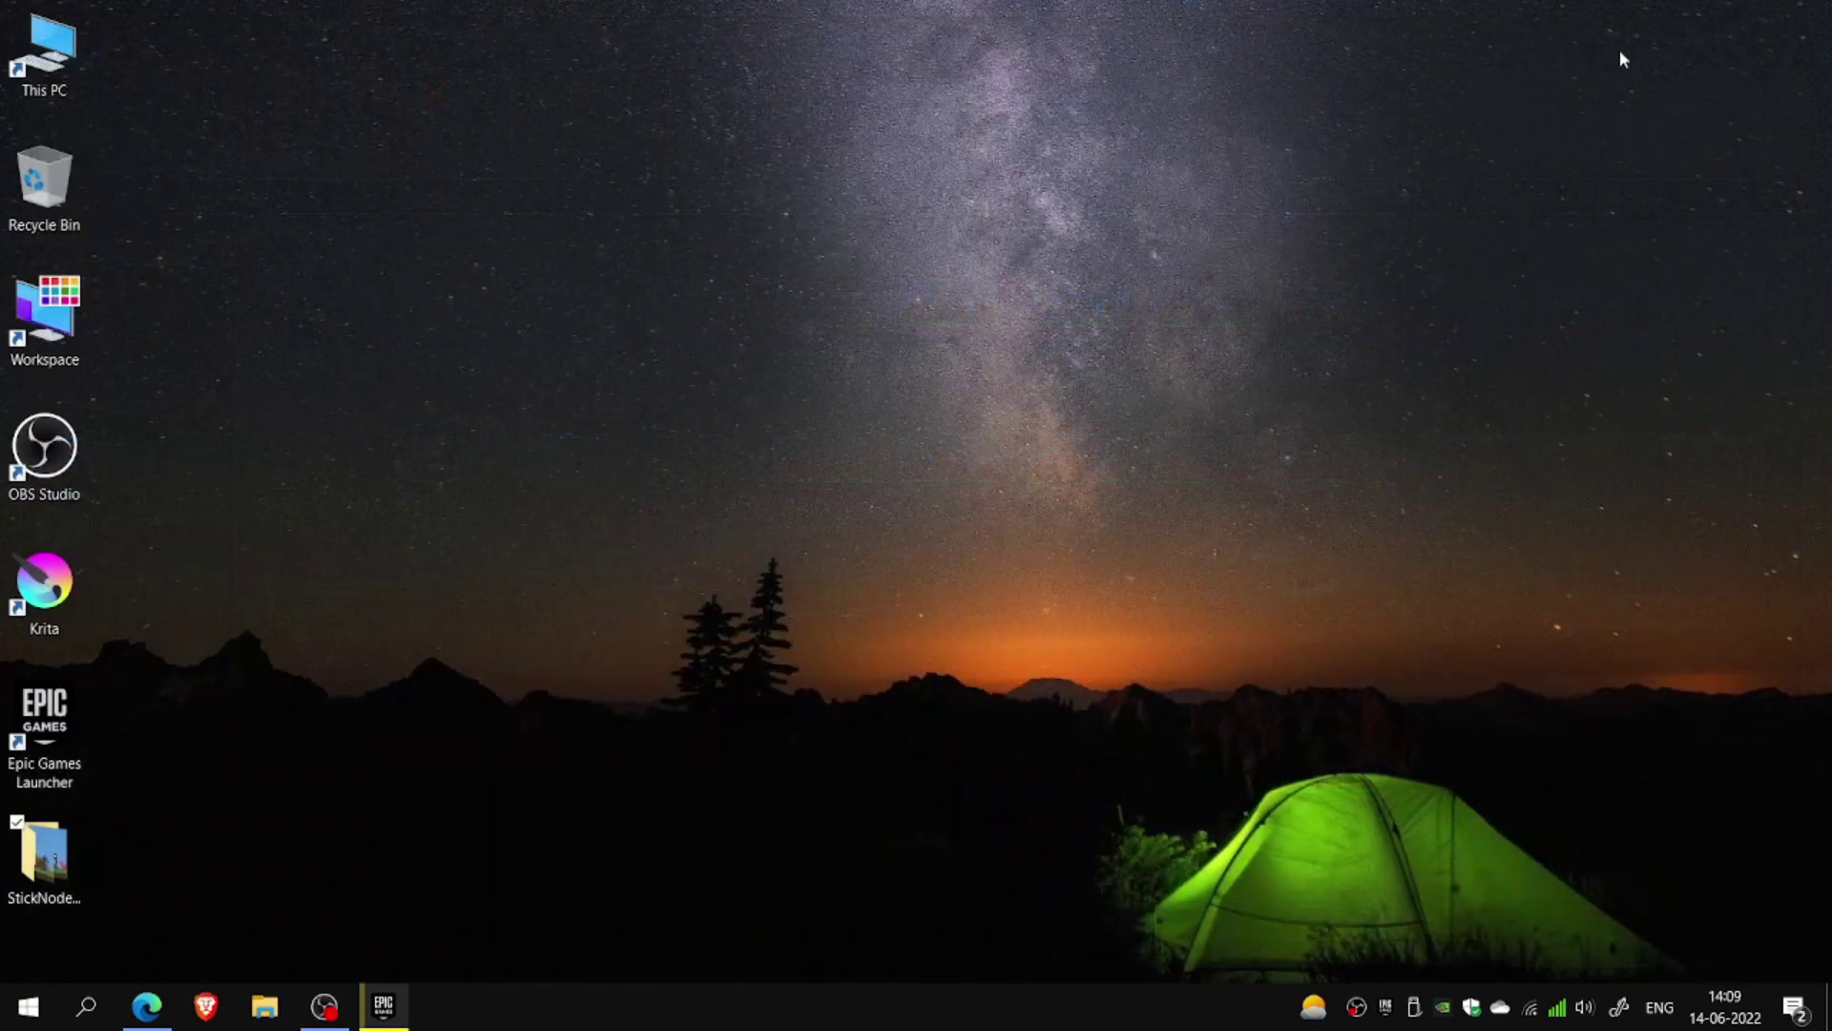
# Switch to Microsoft Edge and search the web for kdenlive
pyautogui.click(146, 1004)
pyautogui.click(549, 463)
pyautogui.write('kden')
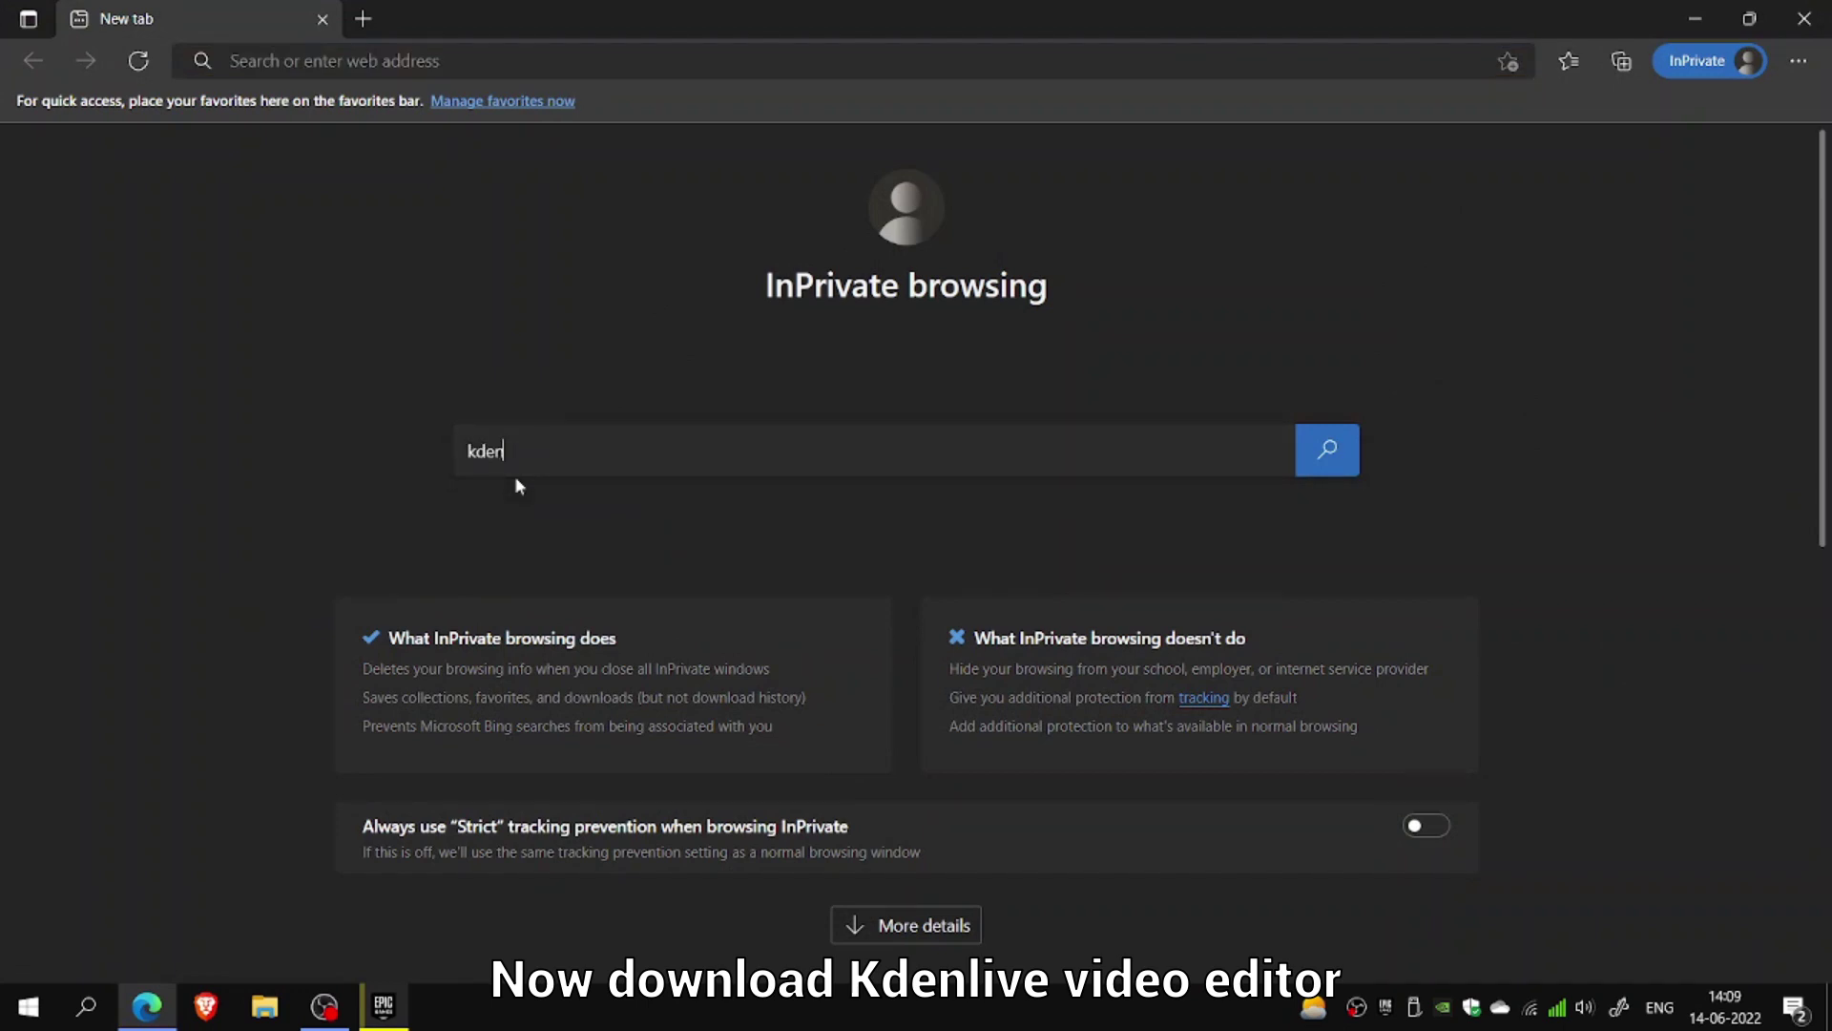
pyautogui.write('live')
pyautogui.press('Return')
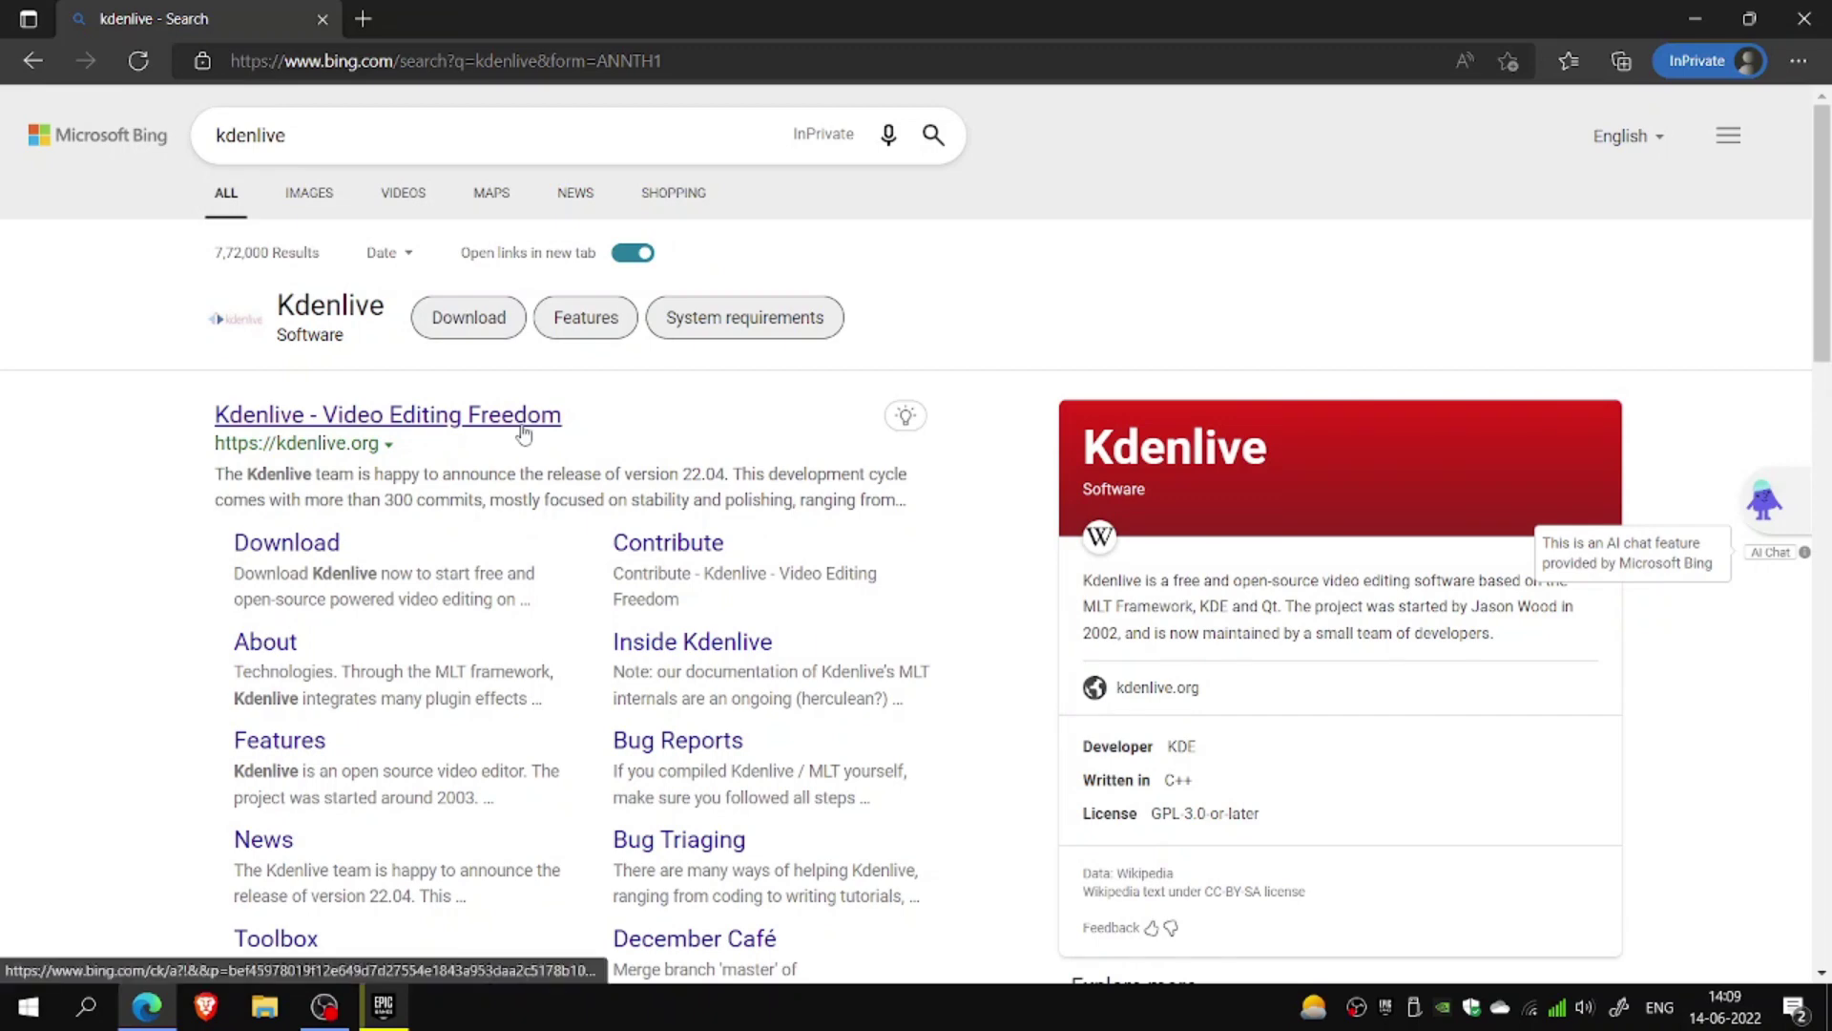
# Download the installable Windows version of Kdenlive 22.04.1 from the official Kdenlive site
pyautogui.click(521, 425)
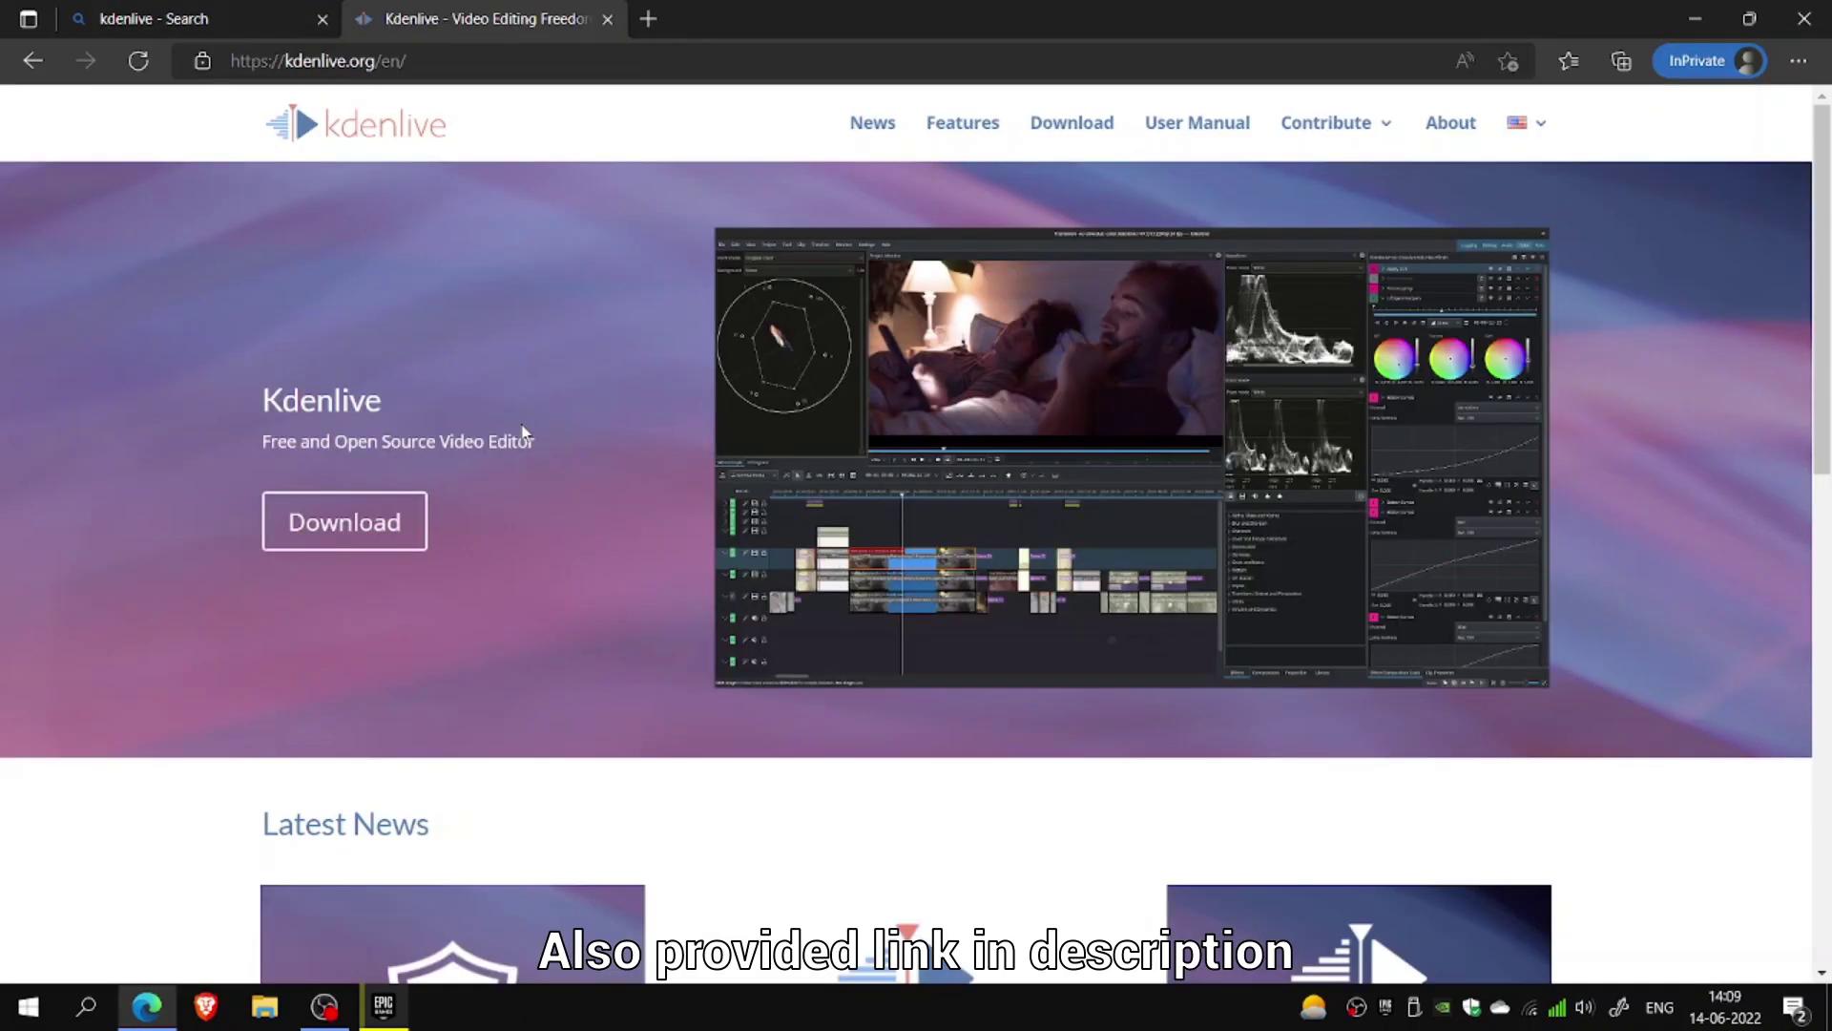
pyautogui.click(366, 530)
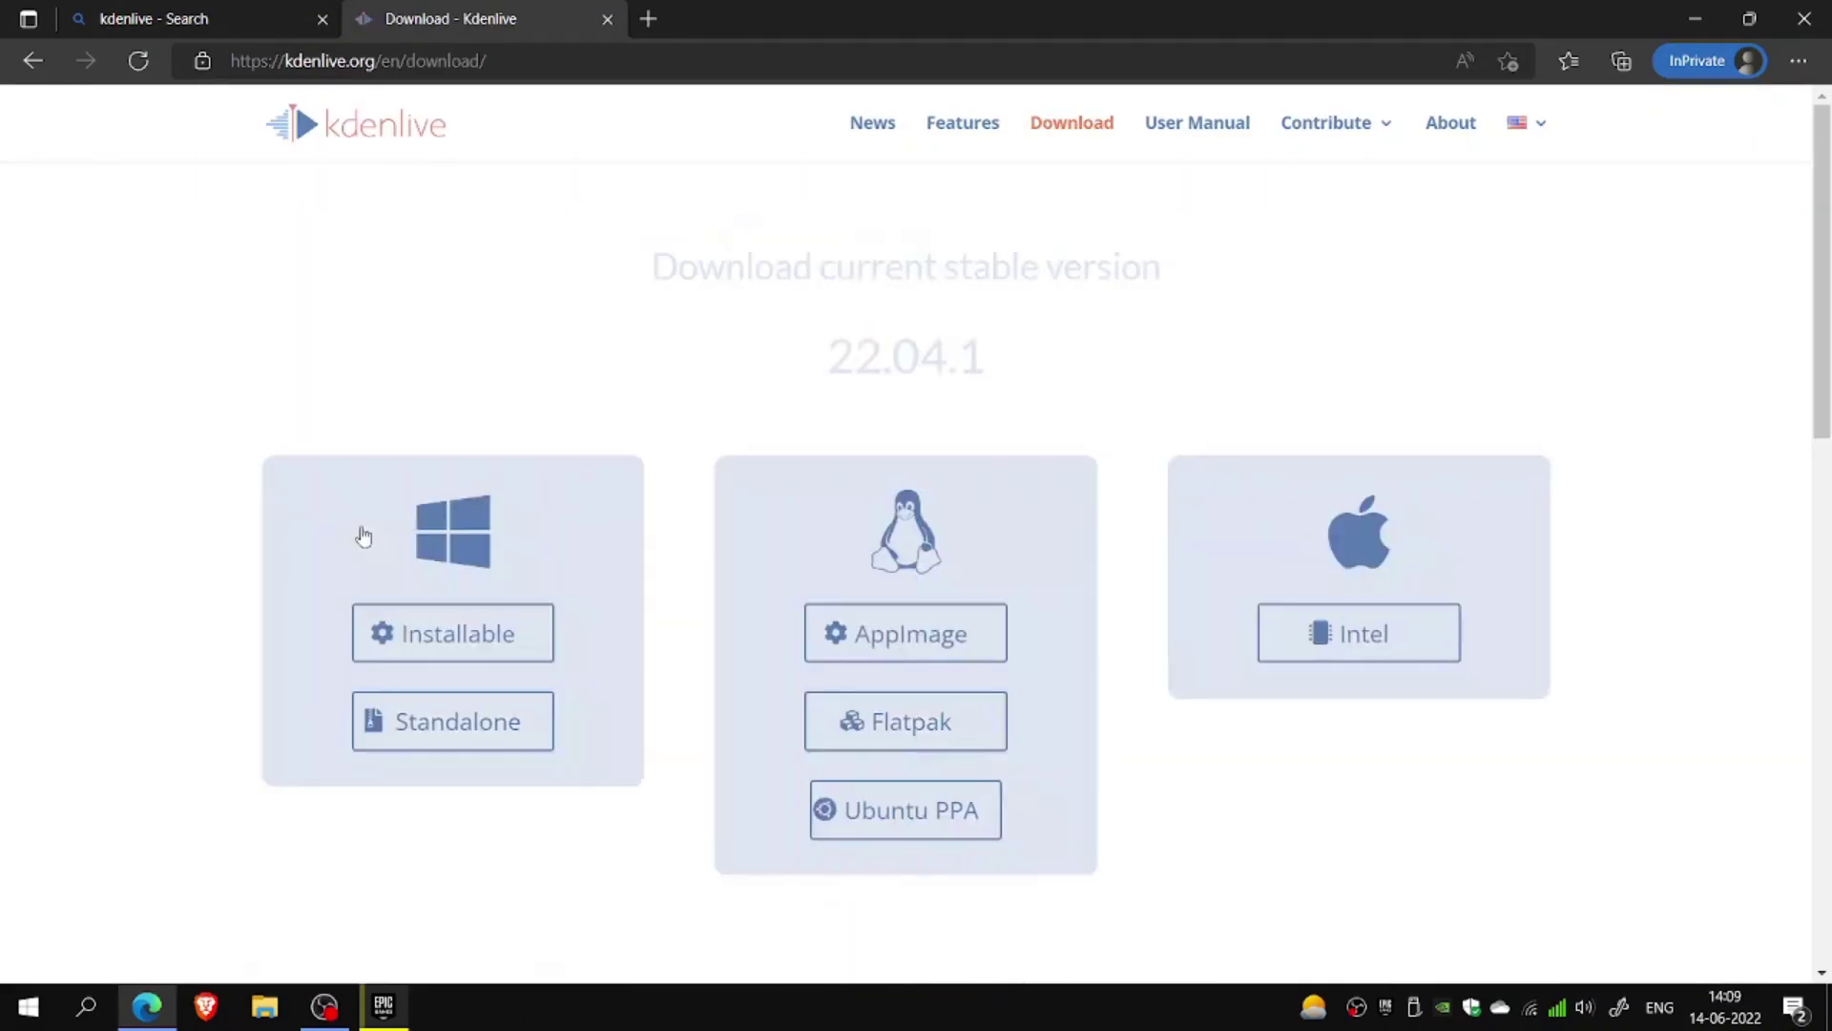
pyautogui.click(443, 617)
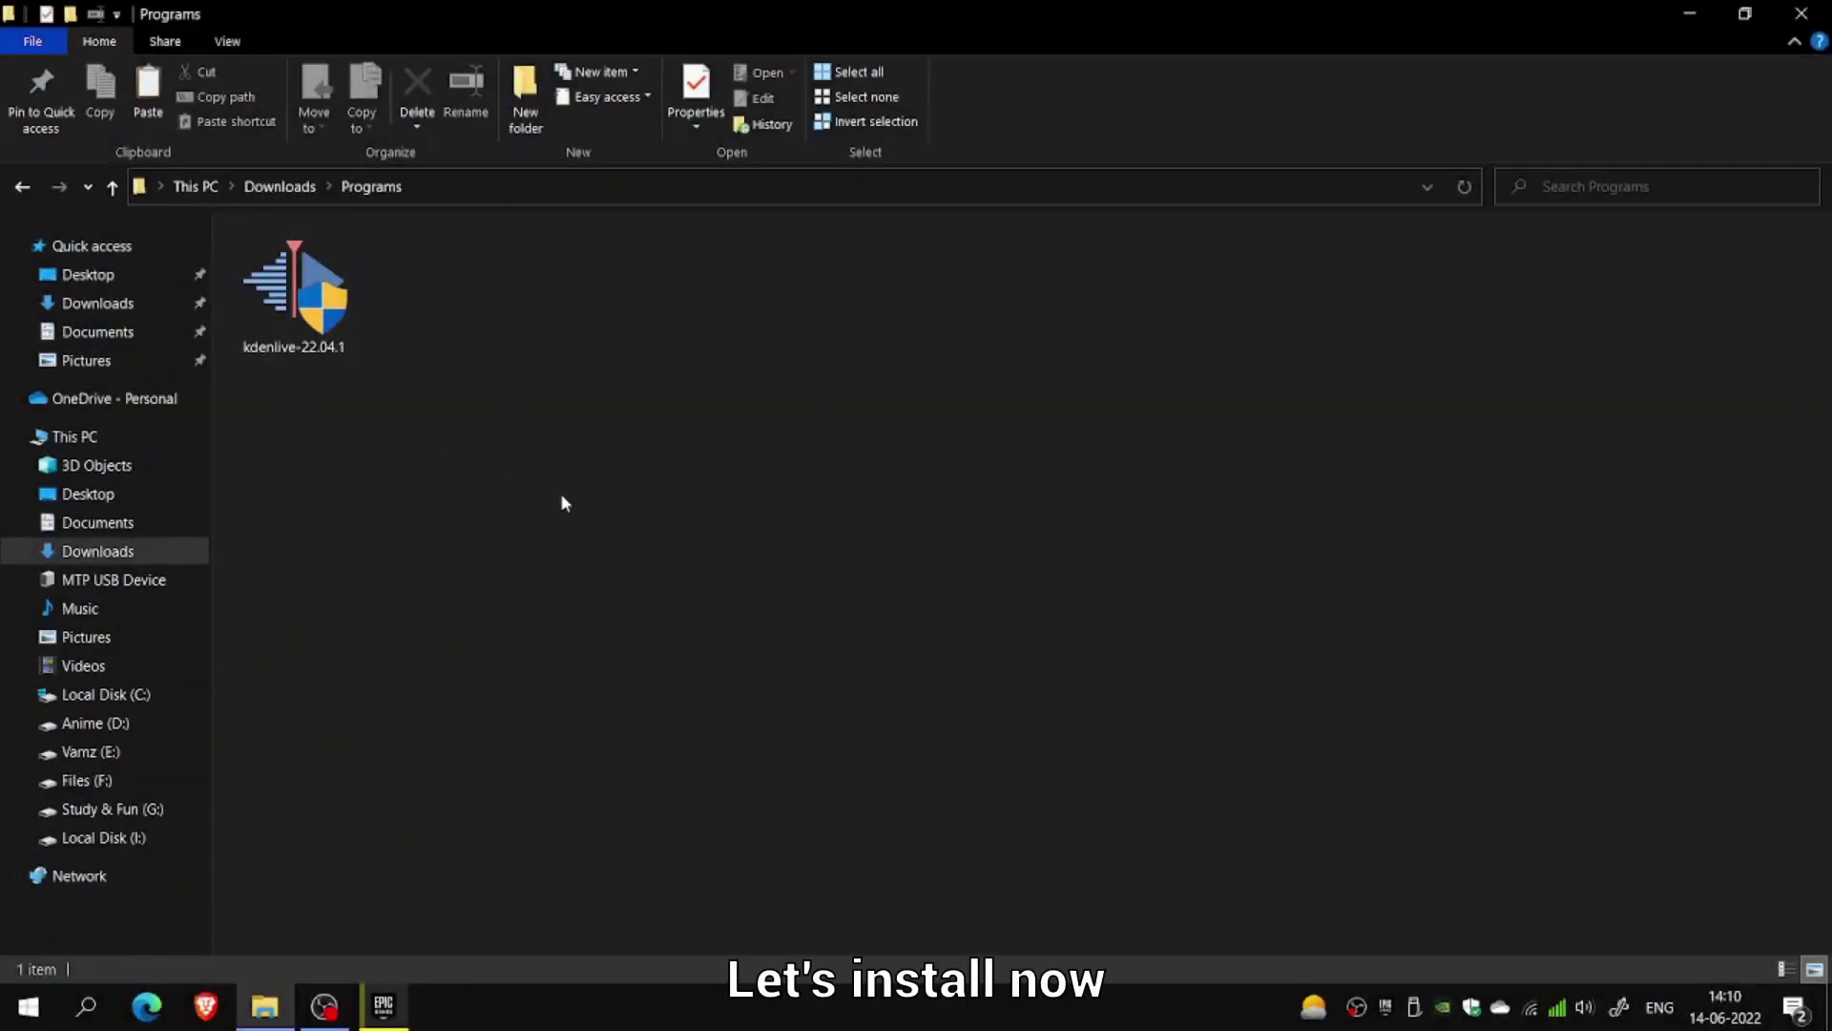
# Run the kdenlive-22.04.1 installer as administrator and install it for anyone using this computer in C:\Program Files\kdenlive
pyautogui.rightClick(308, 307)
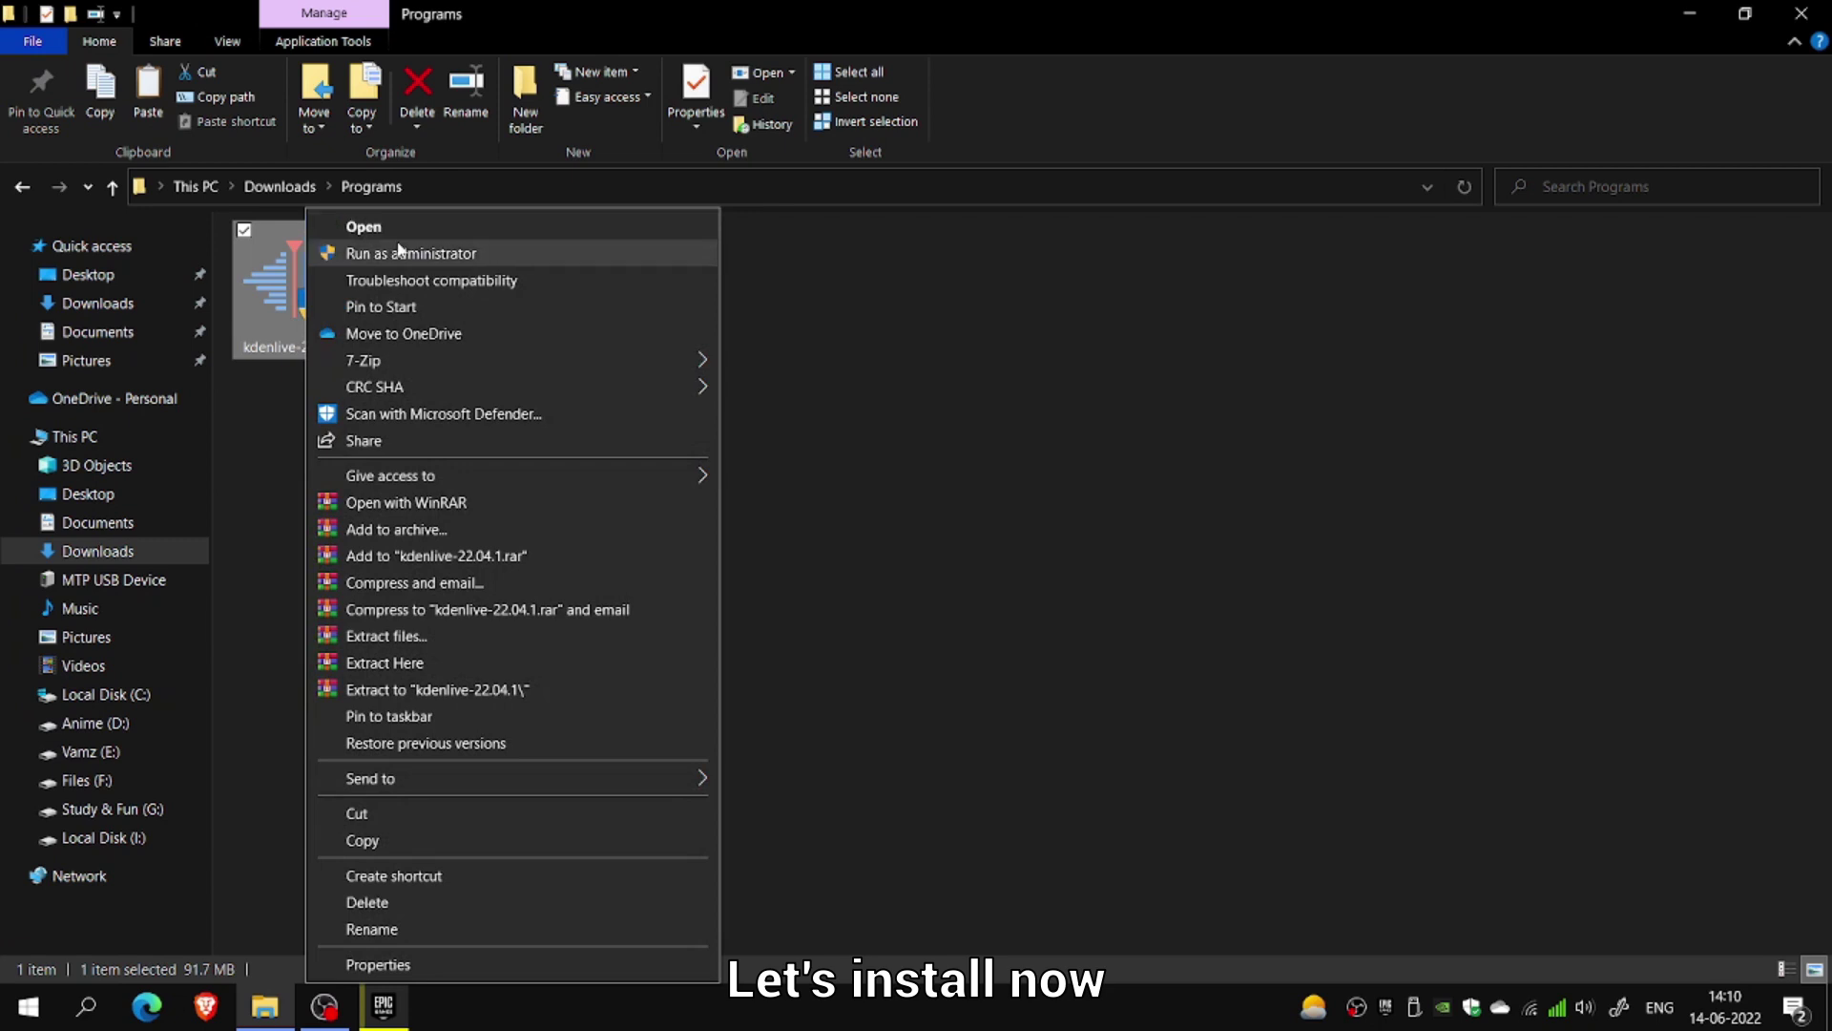
pyautogui.click(401, 248)
pyautogui.click(1028, 693)
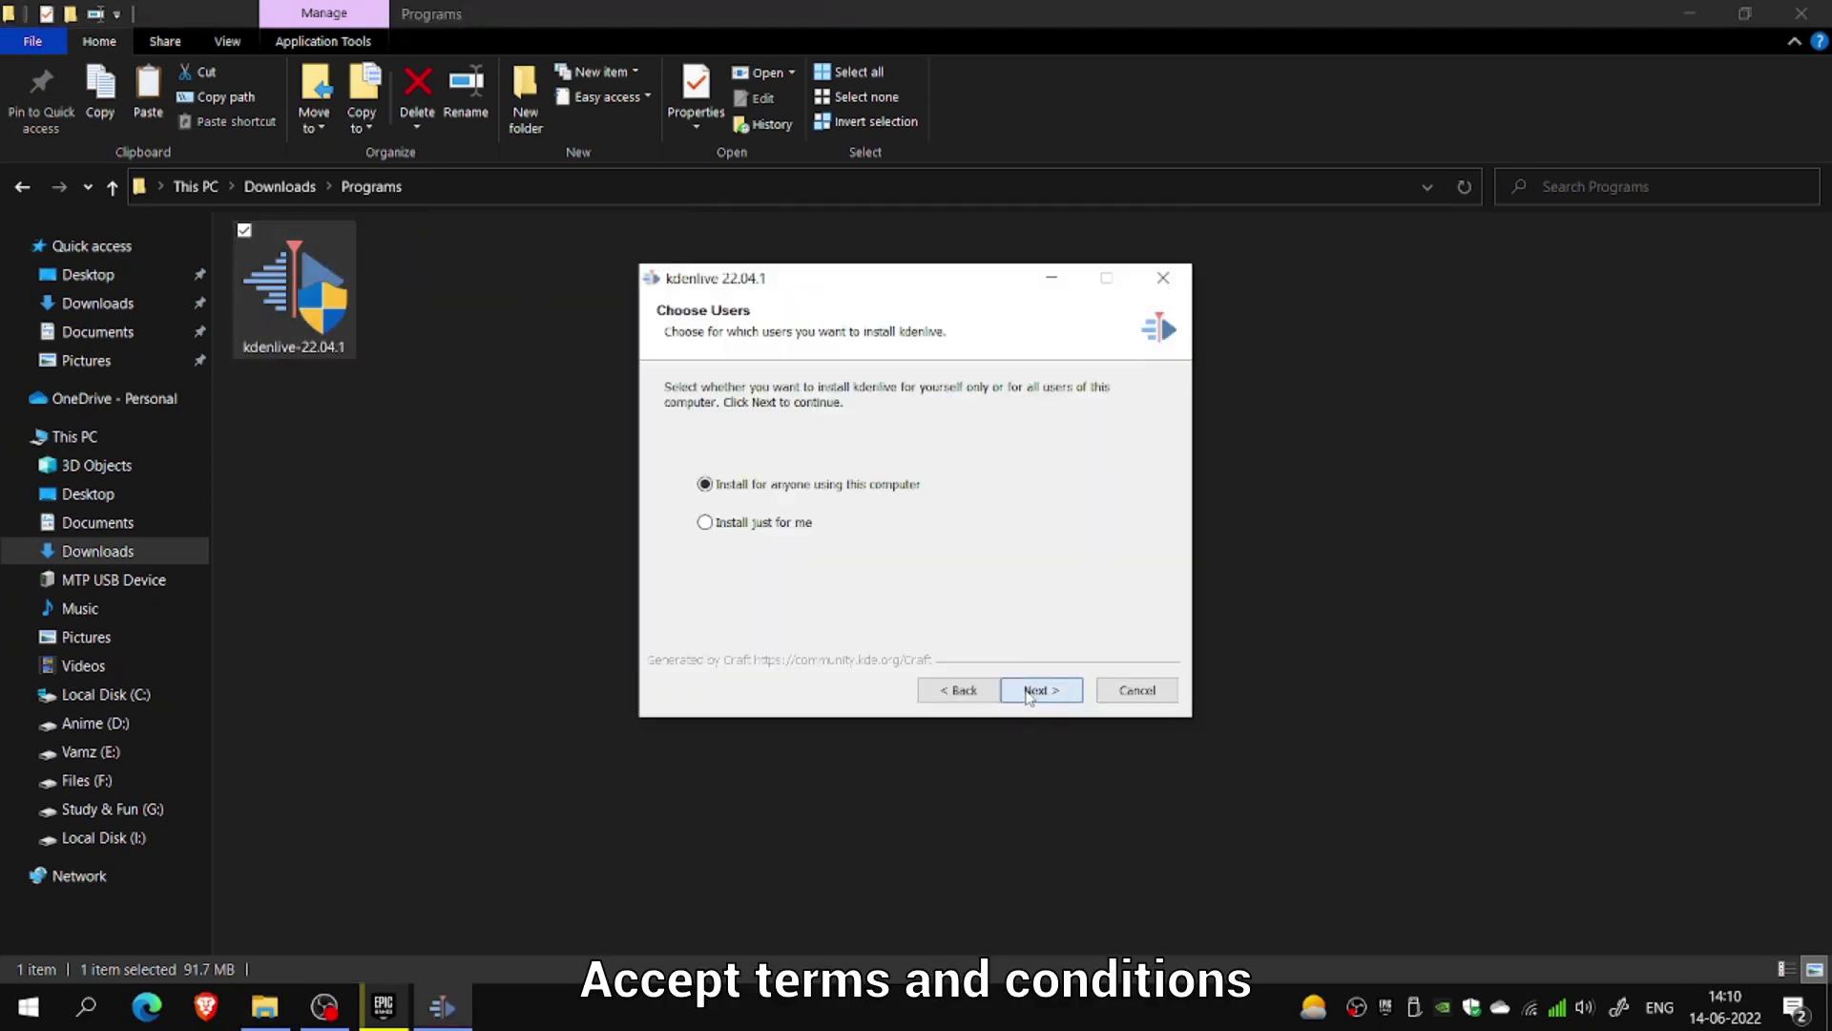
pyautogui.click(1029, 693)
pyautogui.click(1029, 693)
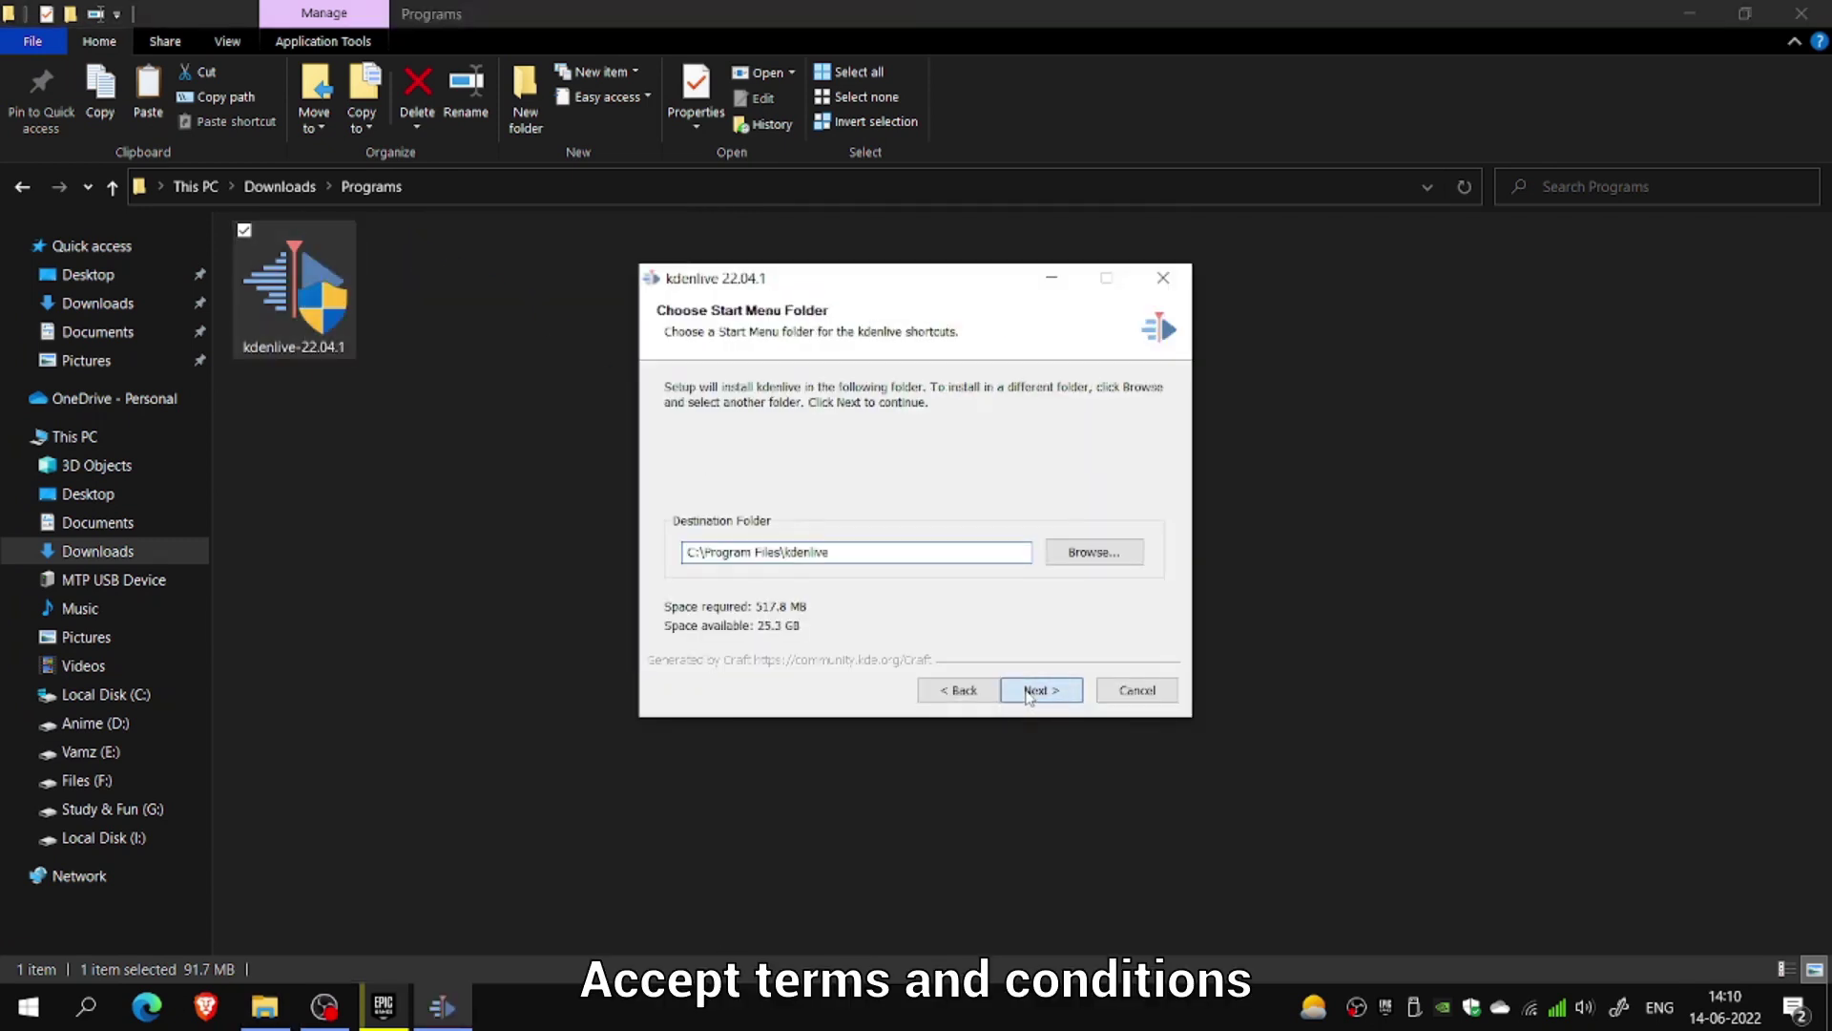
pyautogui.click(1028, 693)
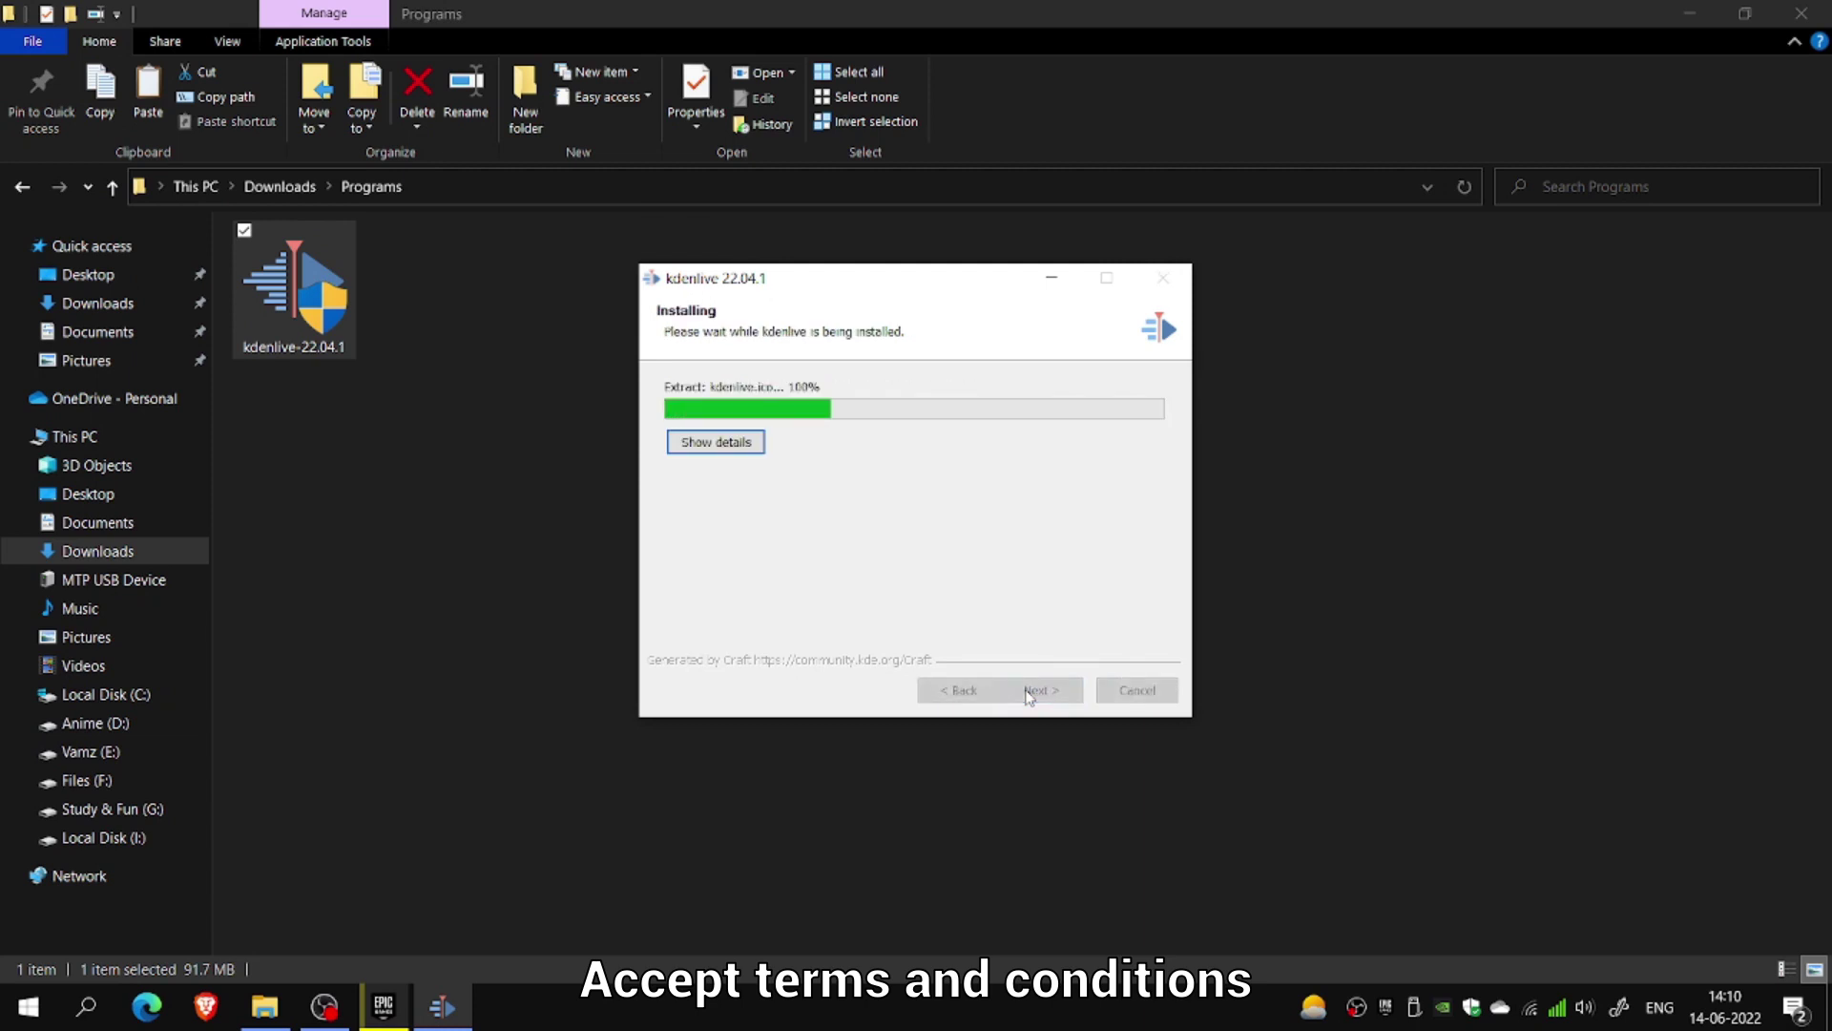
pyautogui.click(1689, 14)
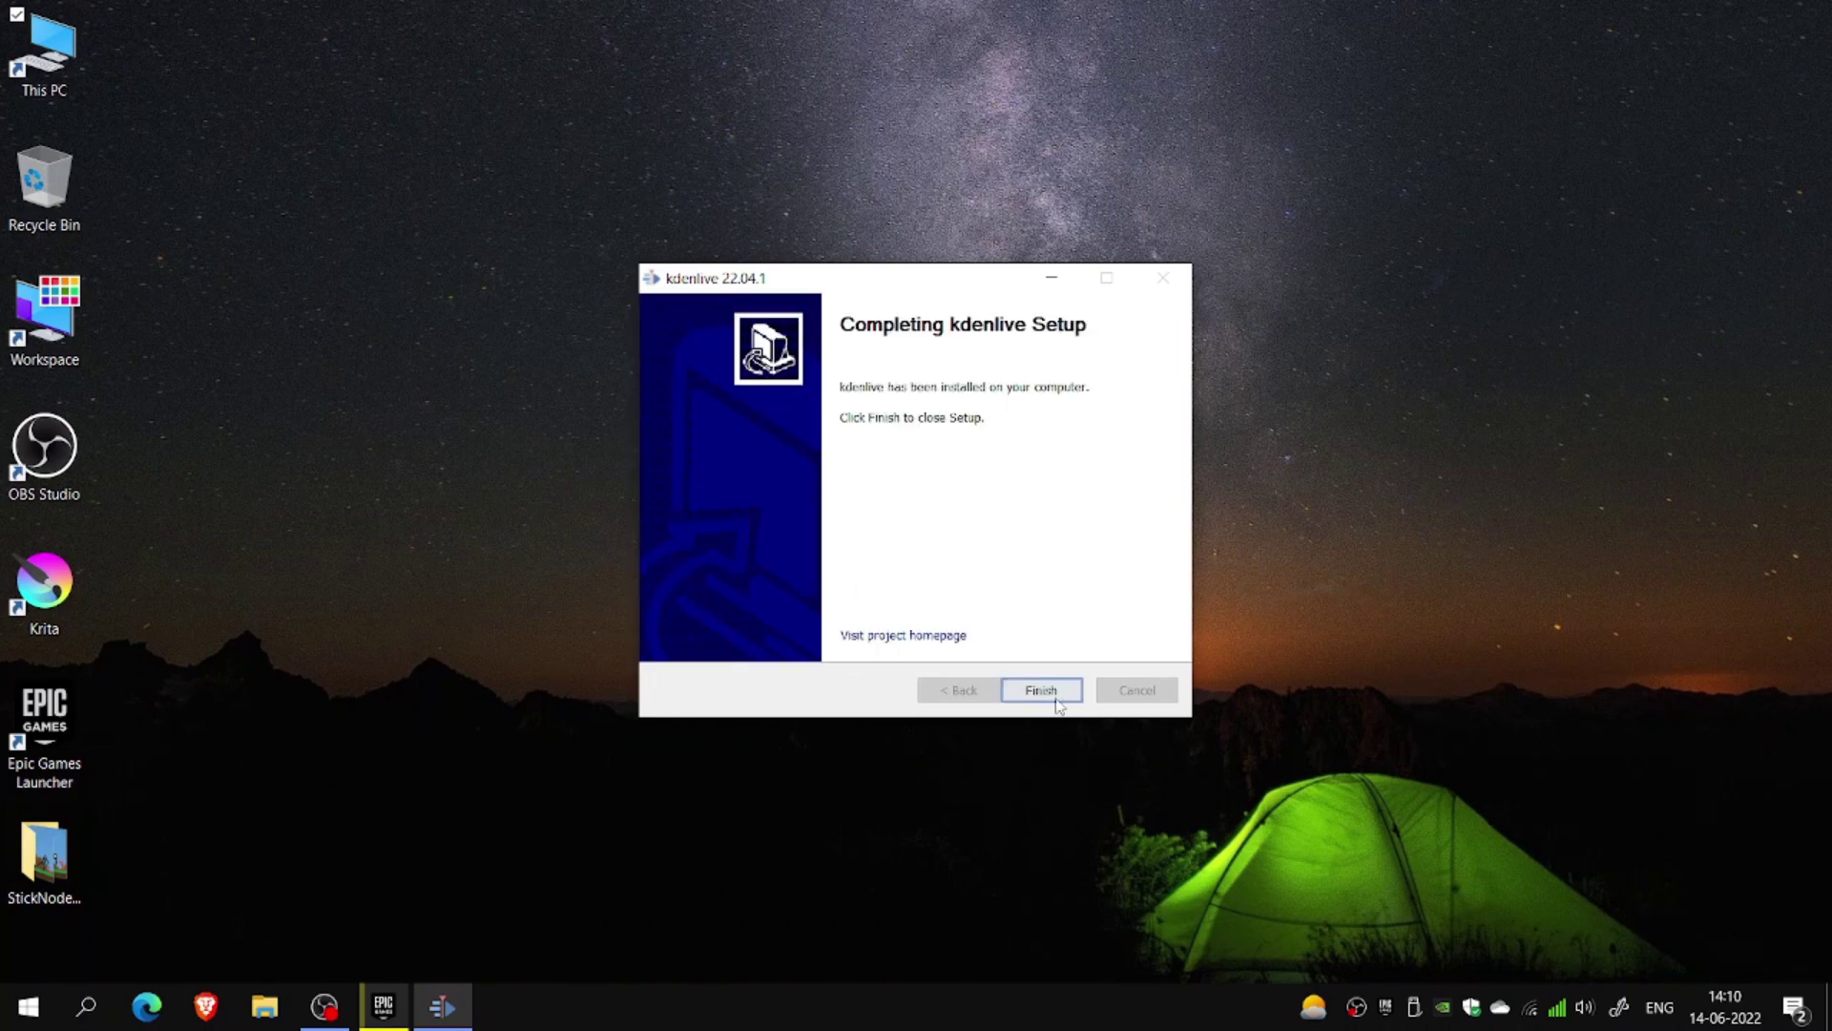
pyautogui.click(1056, 702)
pyautogui.rightClick(532, 520)
pyautogui.moveTo(542, 539)
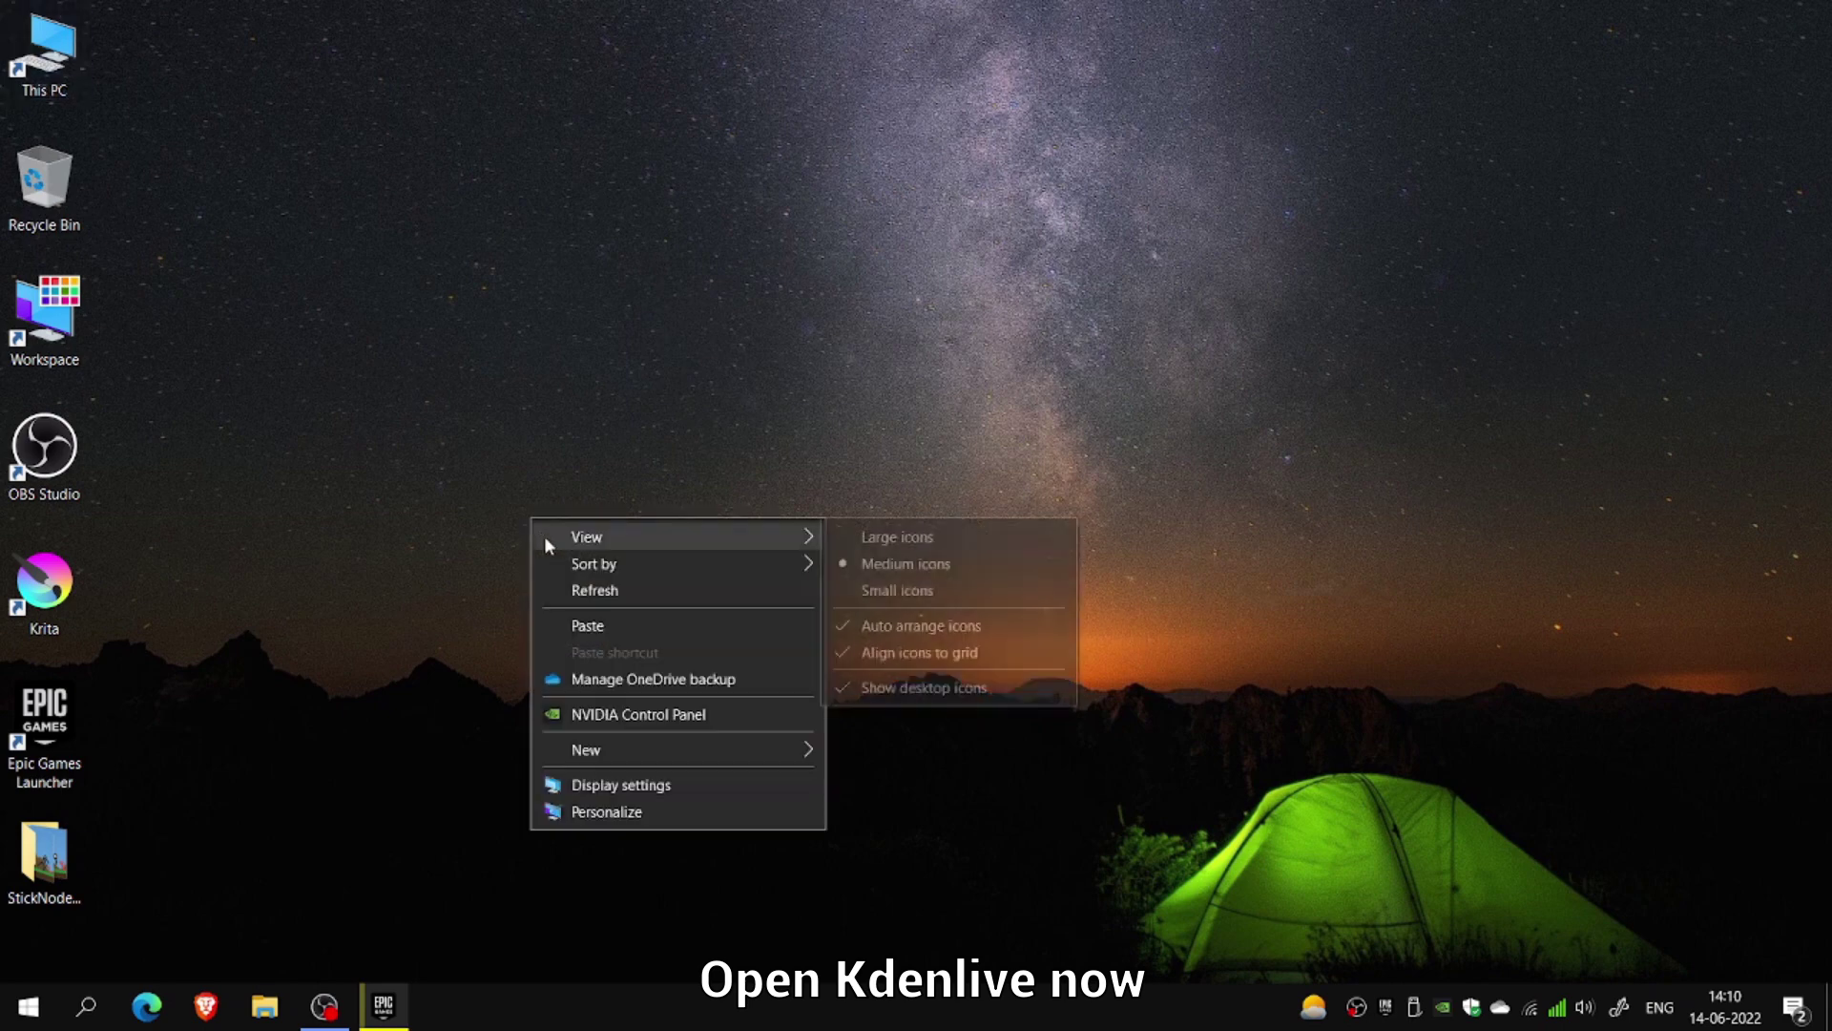
pyautogui.click(605, 599)
# Launch Kdenlive and start a new project
pyautogui.press('super')
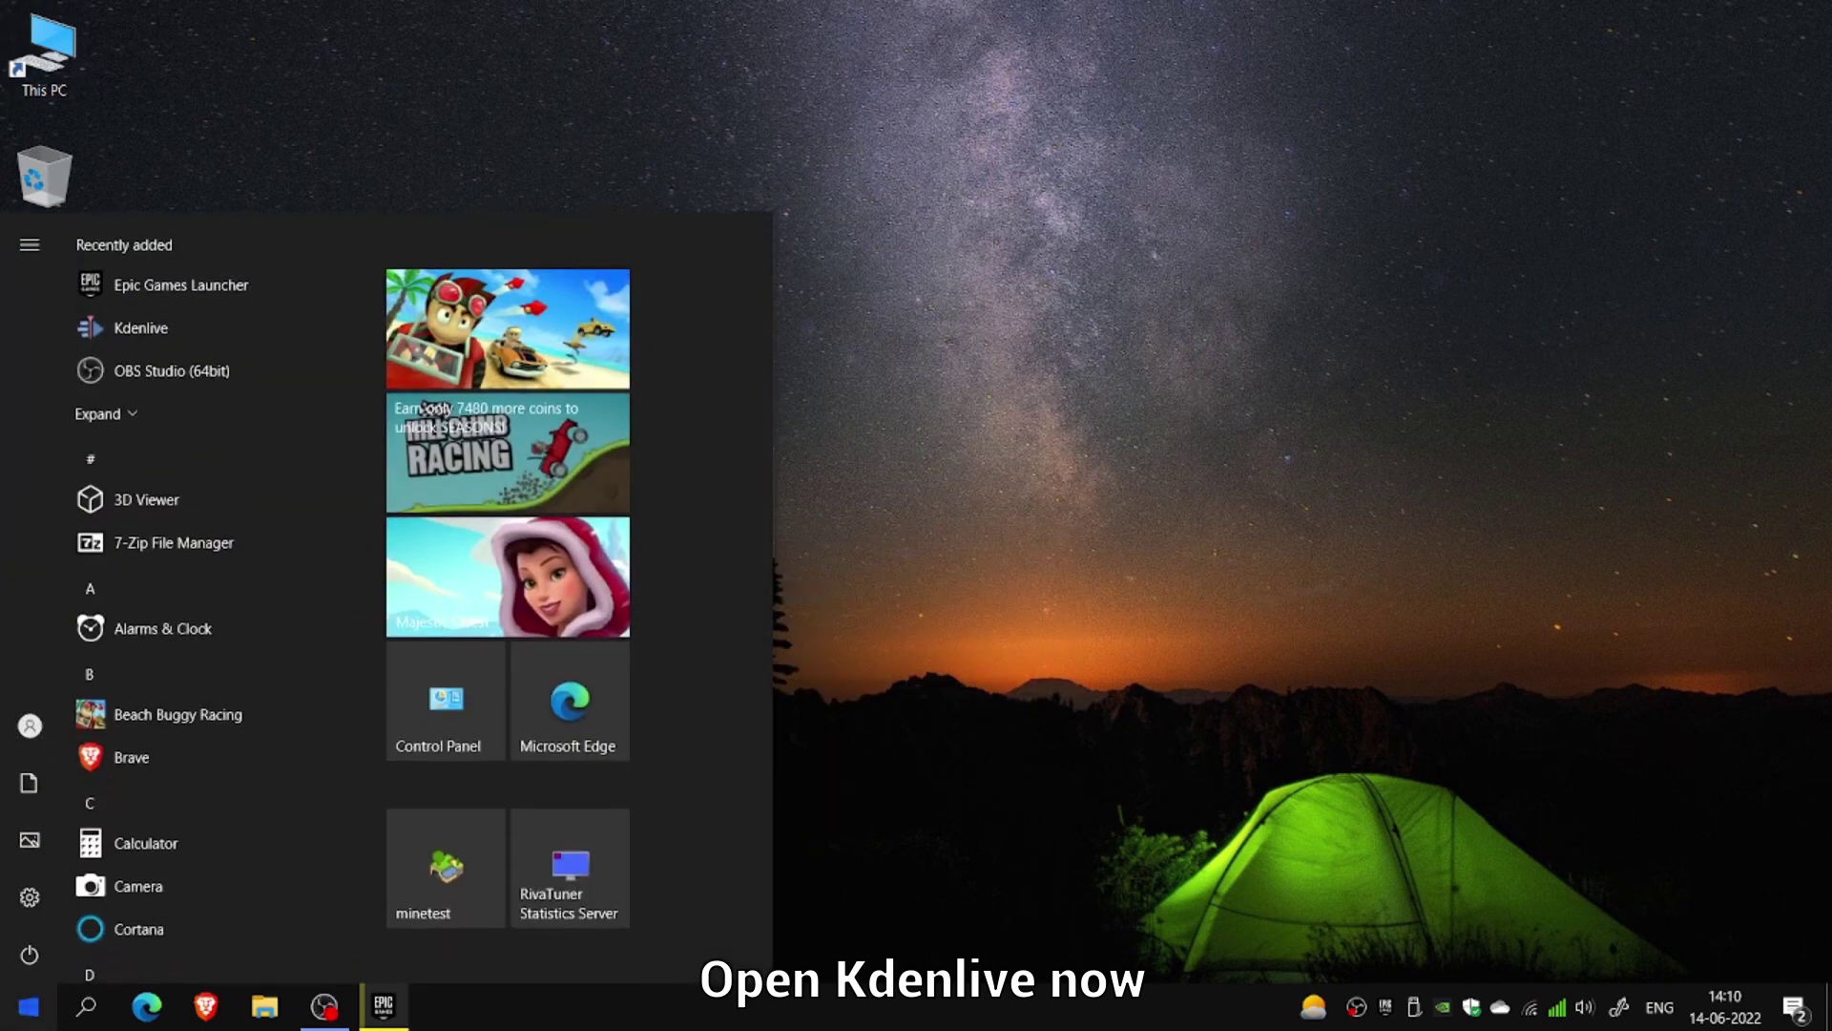
pyautogui.click(140, 328)
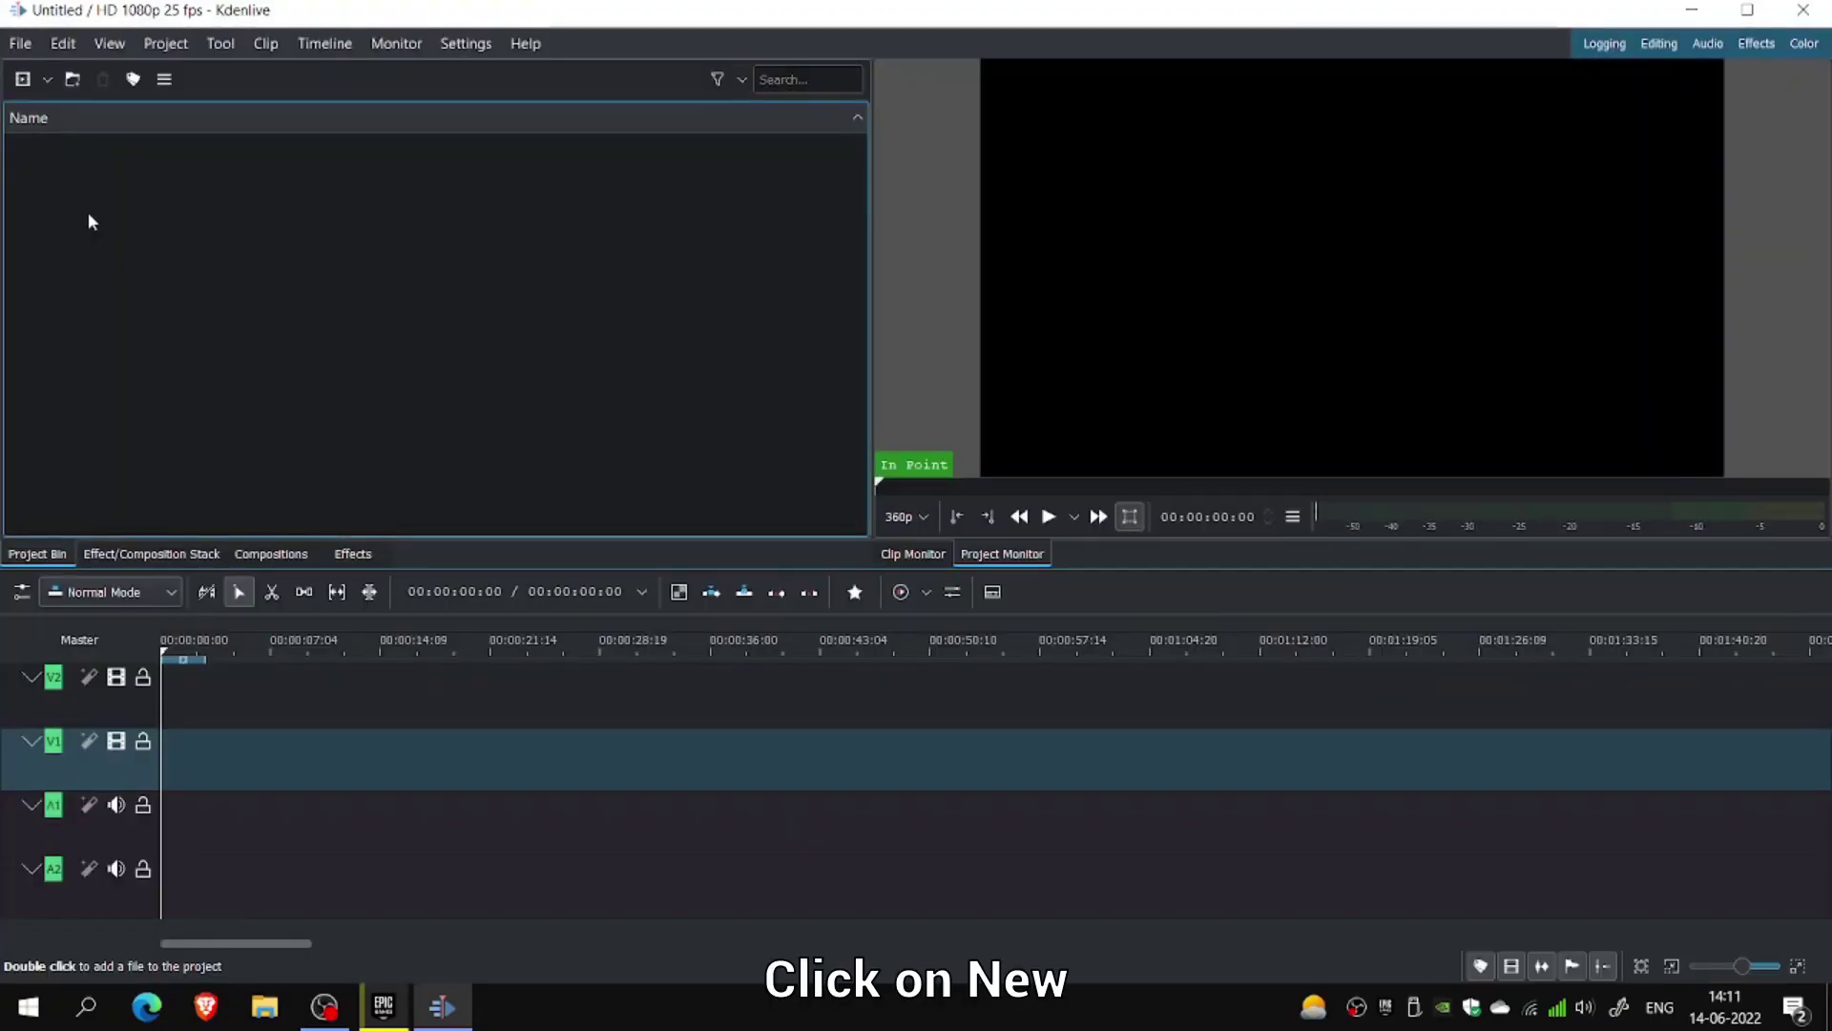
pyautogui.click(21, 45)
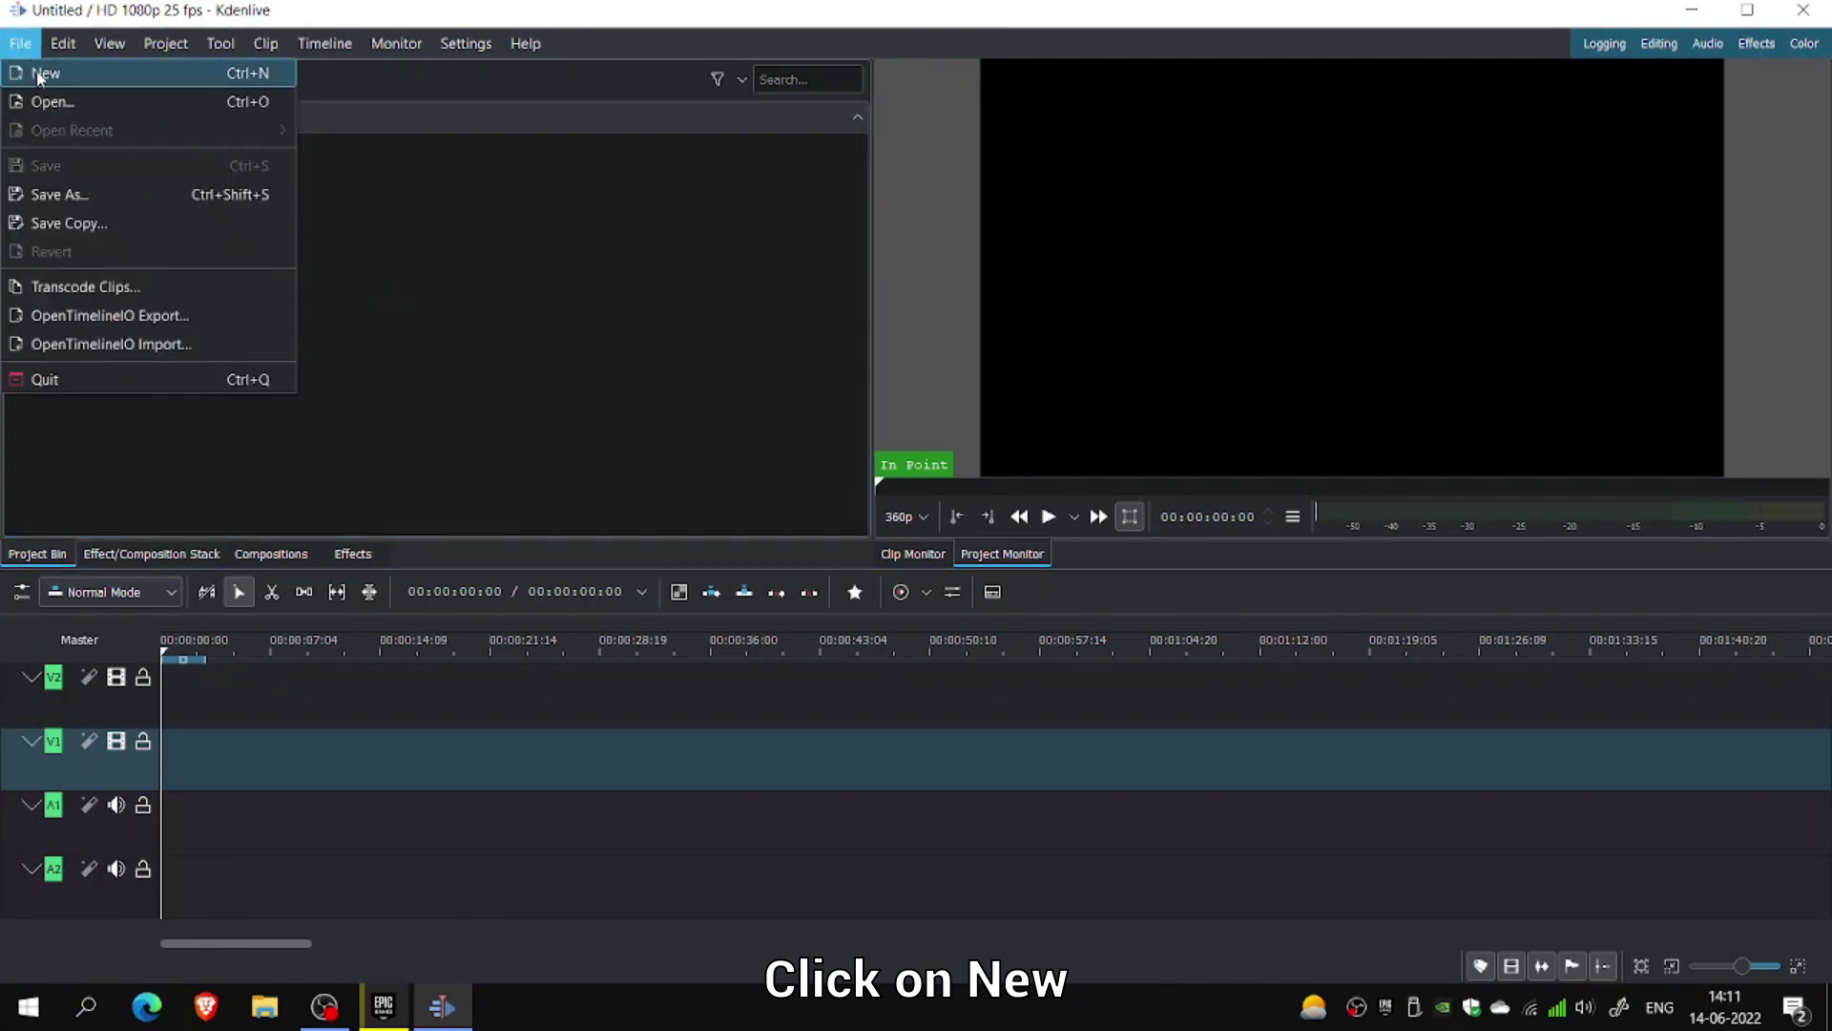
pyautogui.click(39, 76)
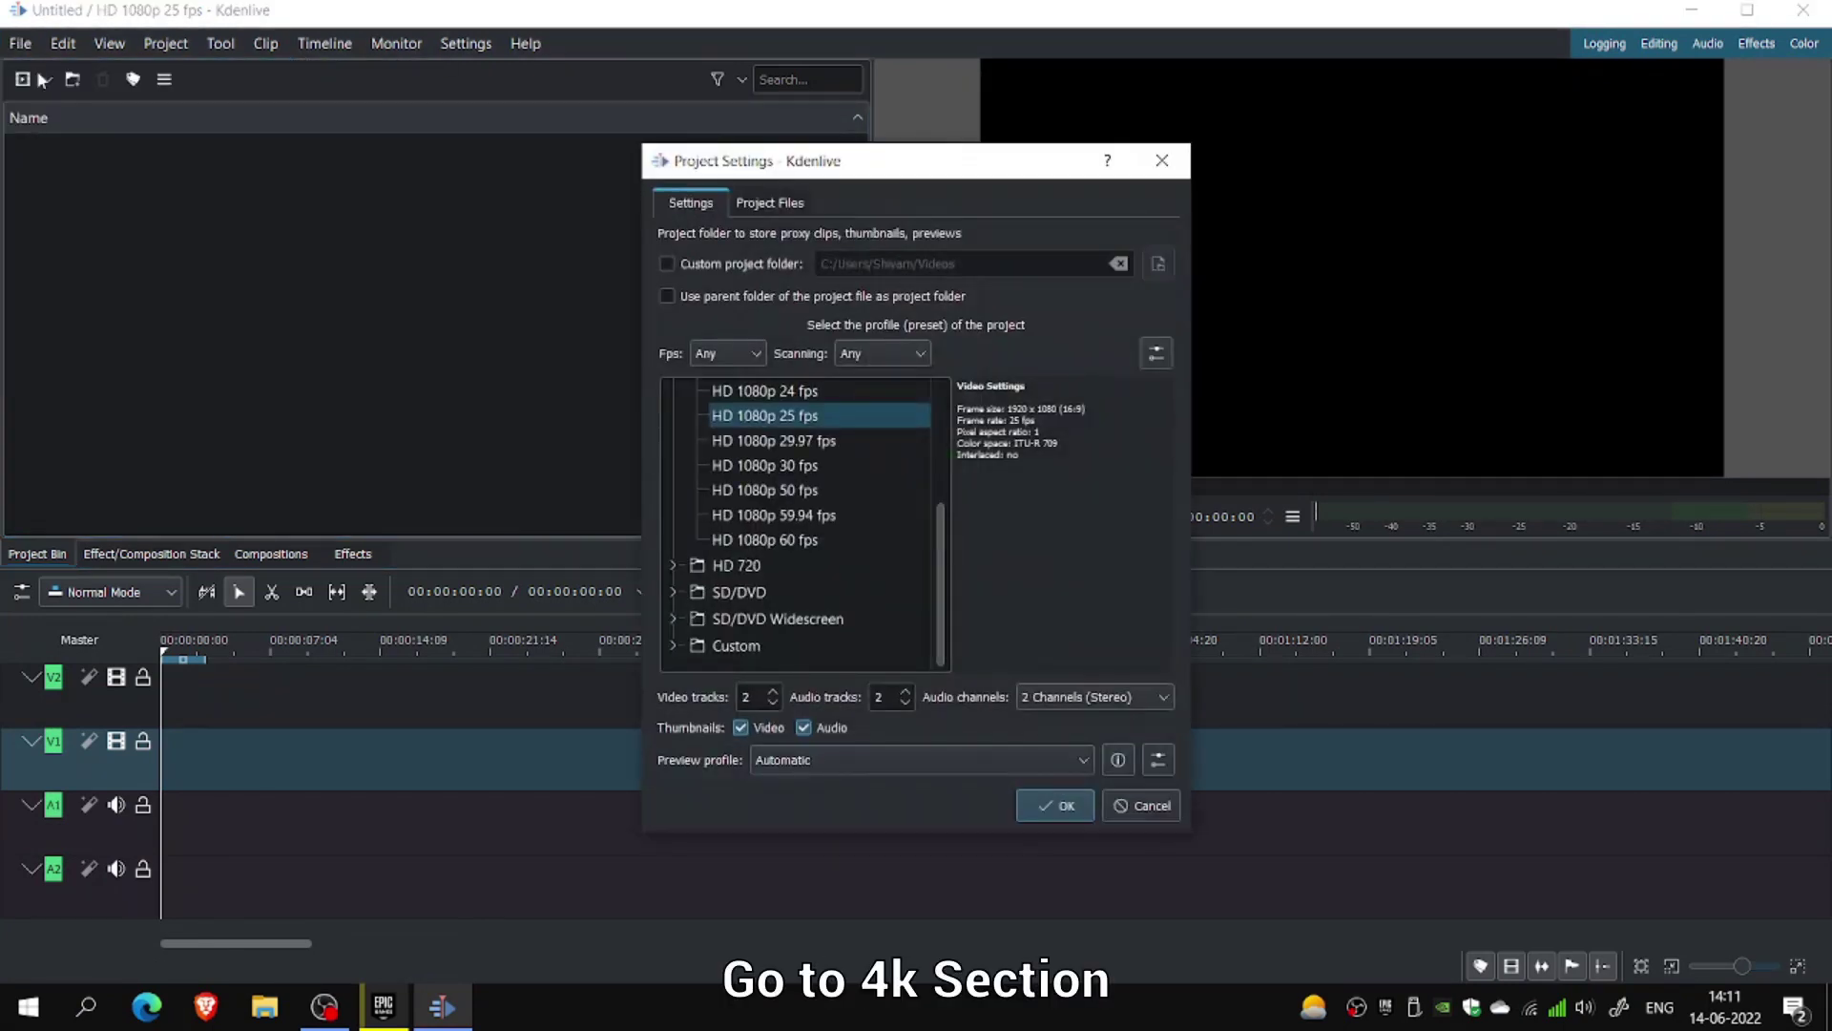
# Select the 4K UHD 2160p 24 fps profile for the project and open it in the profile manager
pyautogui.moveTo(940, 516); pyautogui.dragTo(942, 401)
pyautogui.click(679, 393)
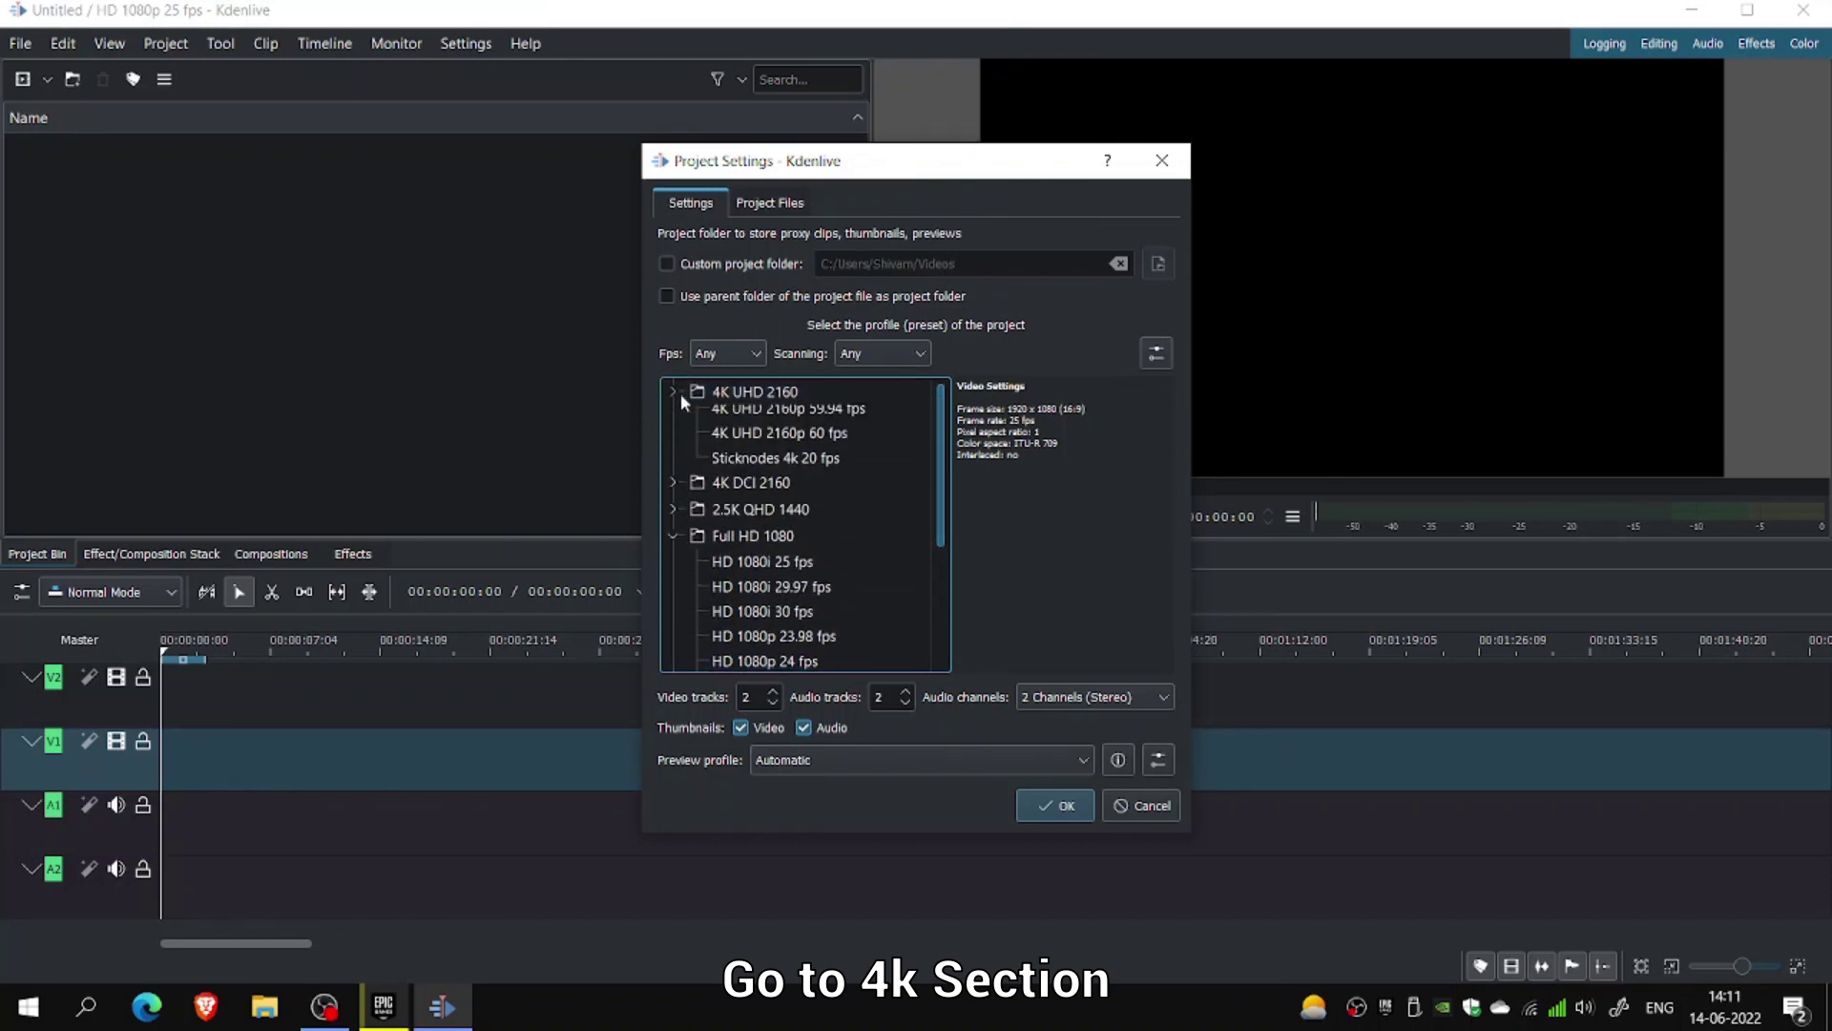
pyautogui.click(774, 443)
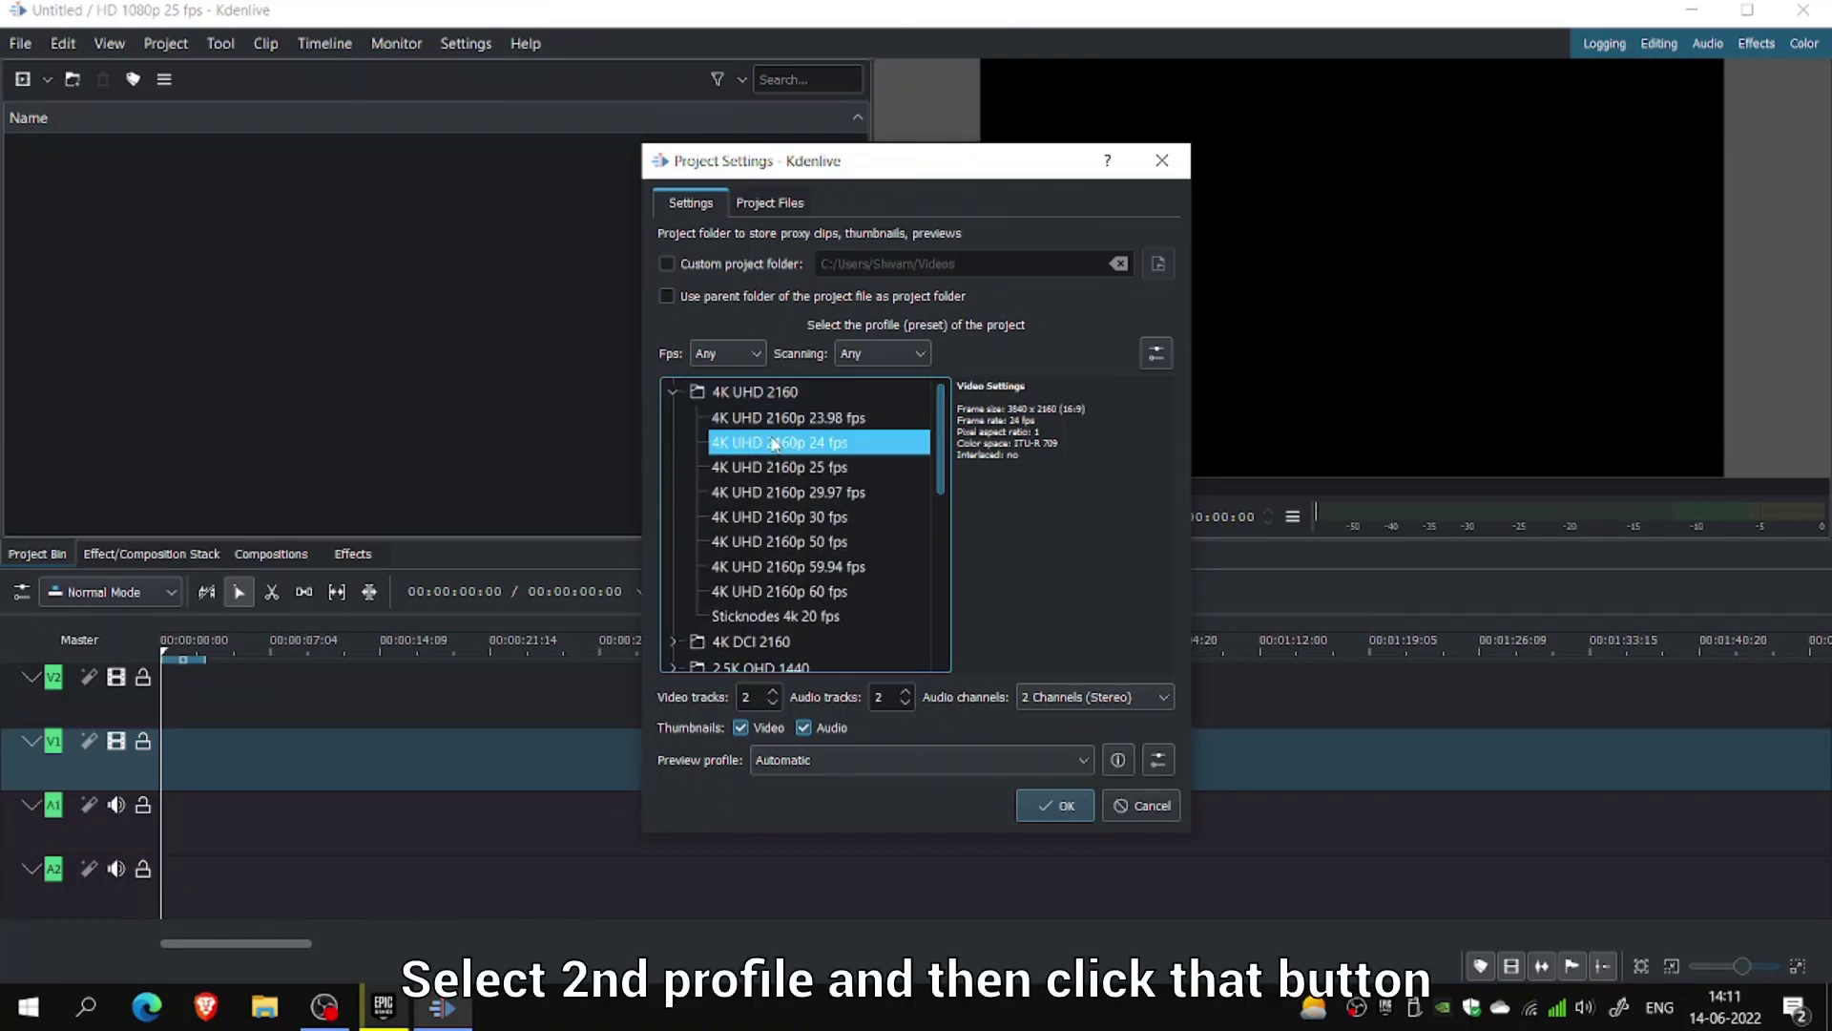
pyautogui.click(1154, 353)
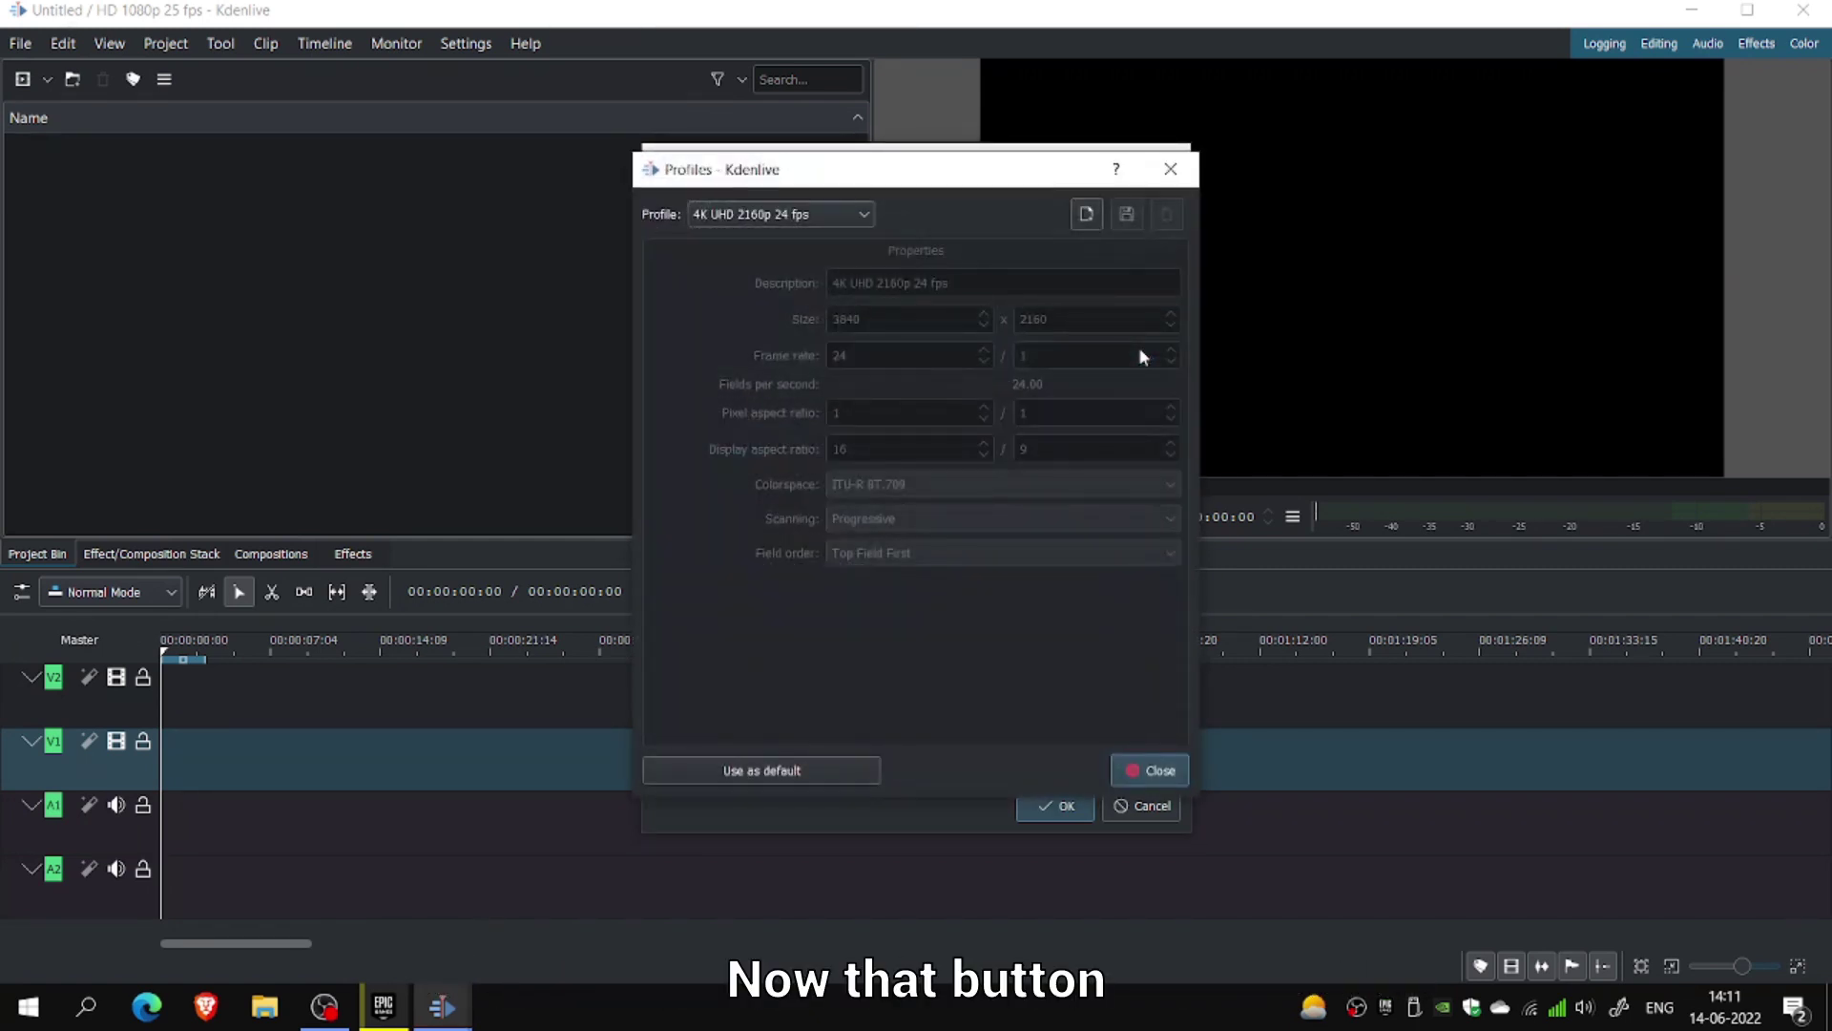
# Create a new profile from the 4K one, described as "Sticknodes 4k 20fps" with a frame rate of 20/1, and save it
pyautogui.click(1088, 213)
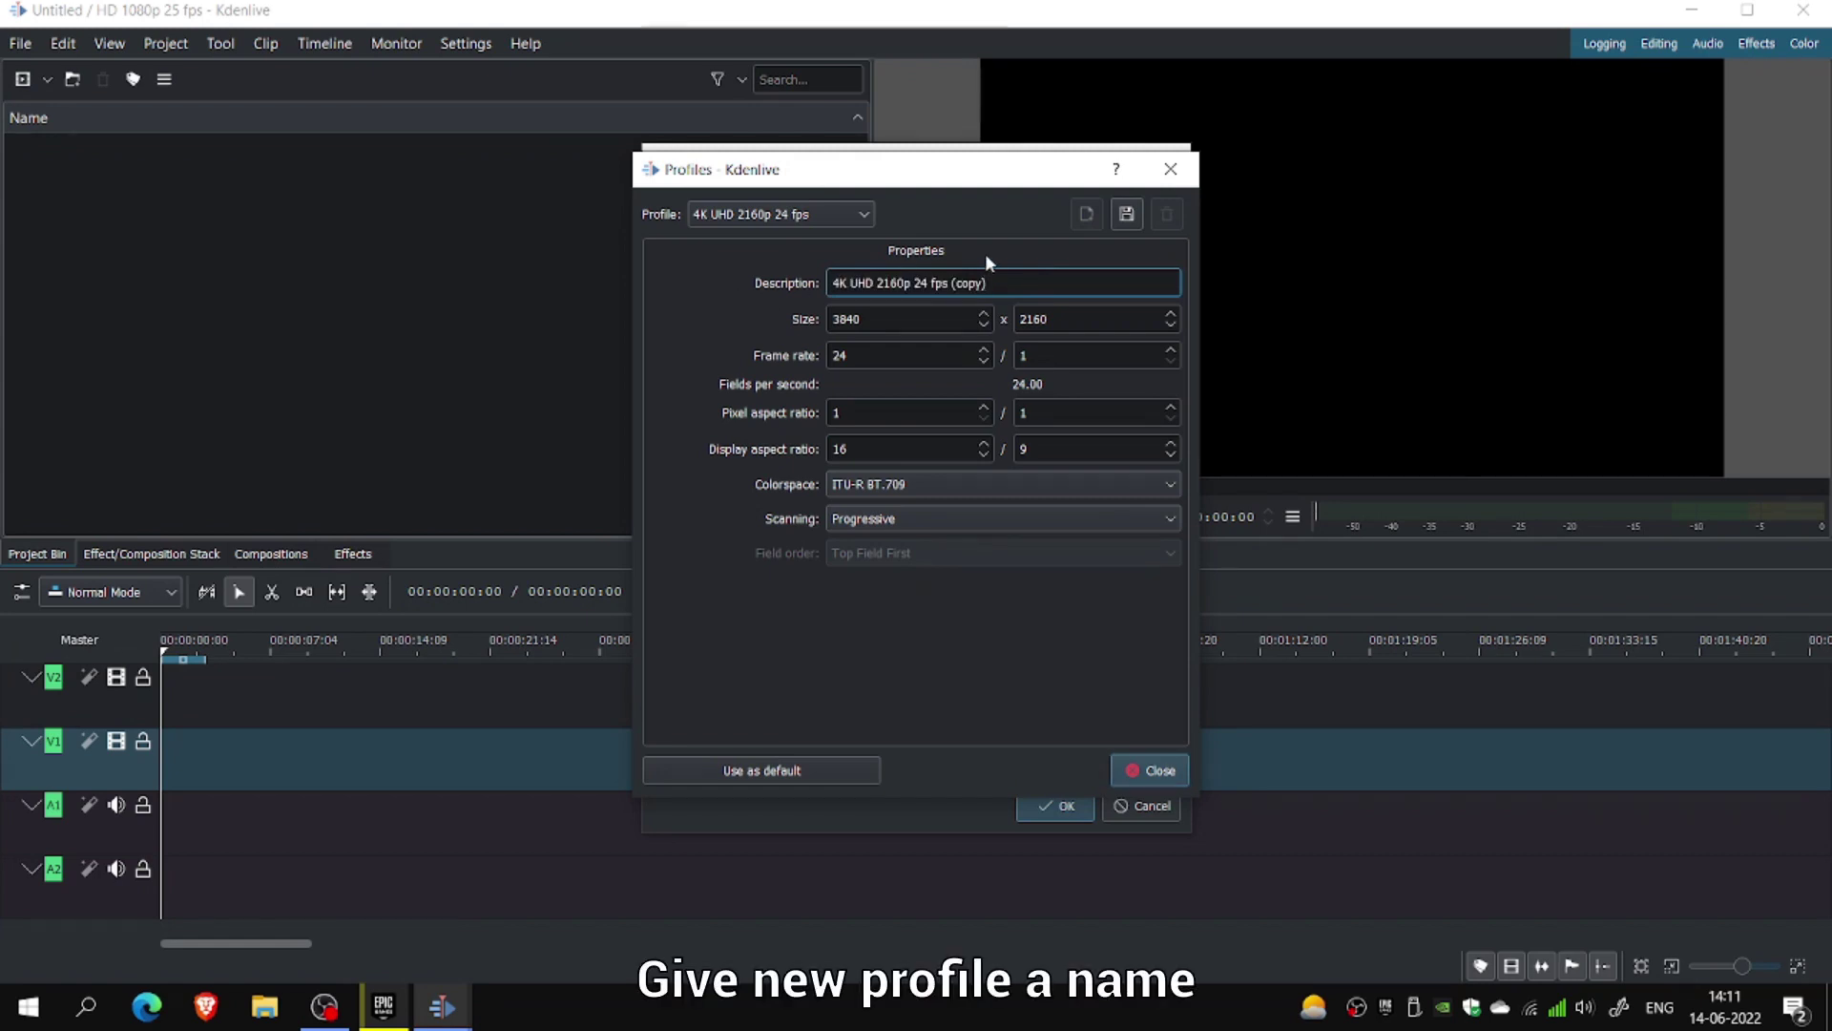
pyautogui.hotkey('ctrl', 'a')
pyautogui.write('Sticknodes 4k 20')
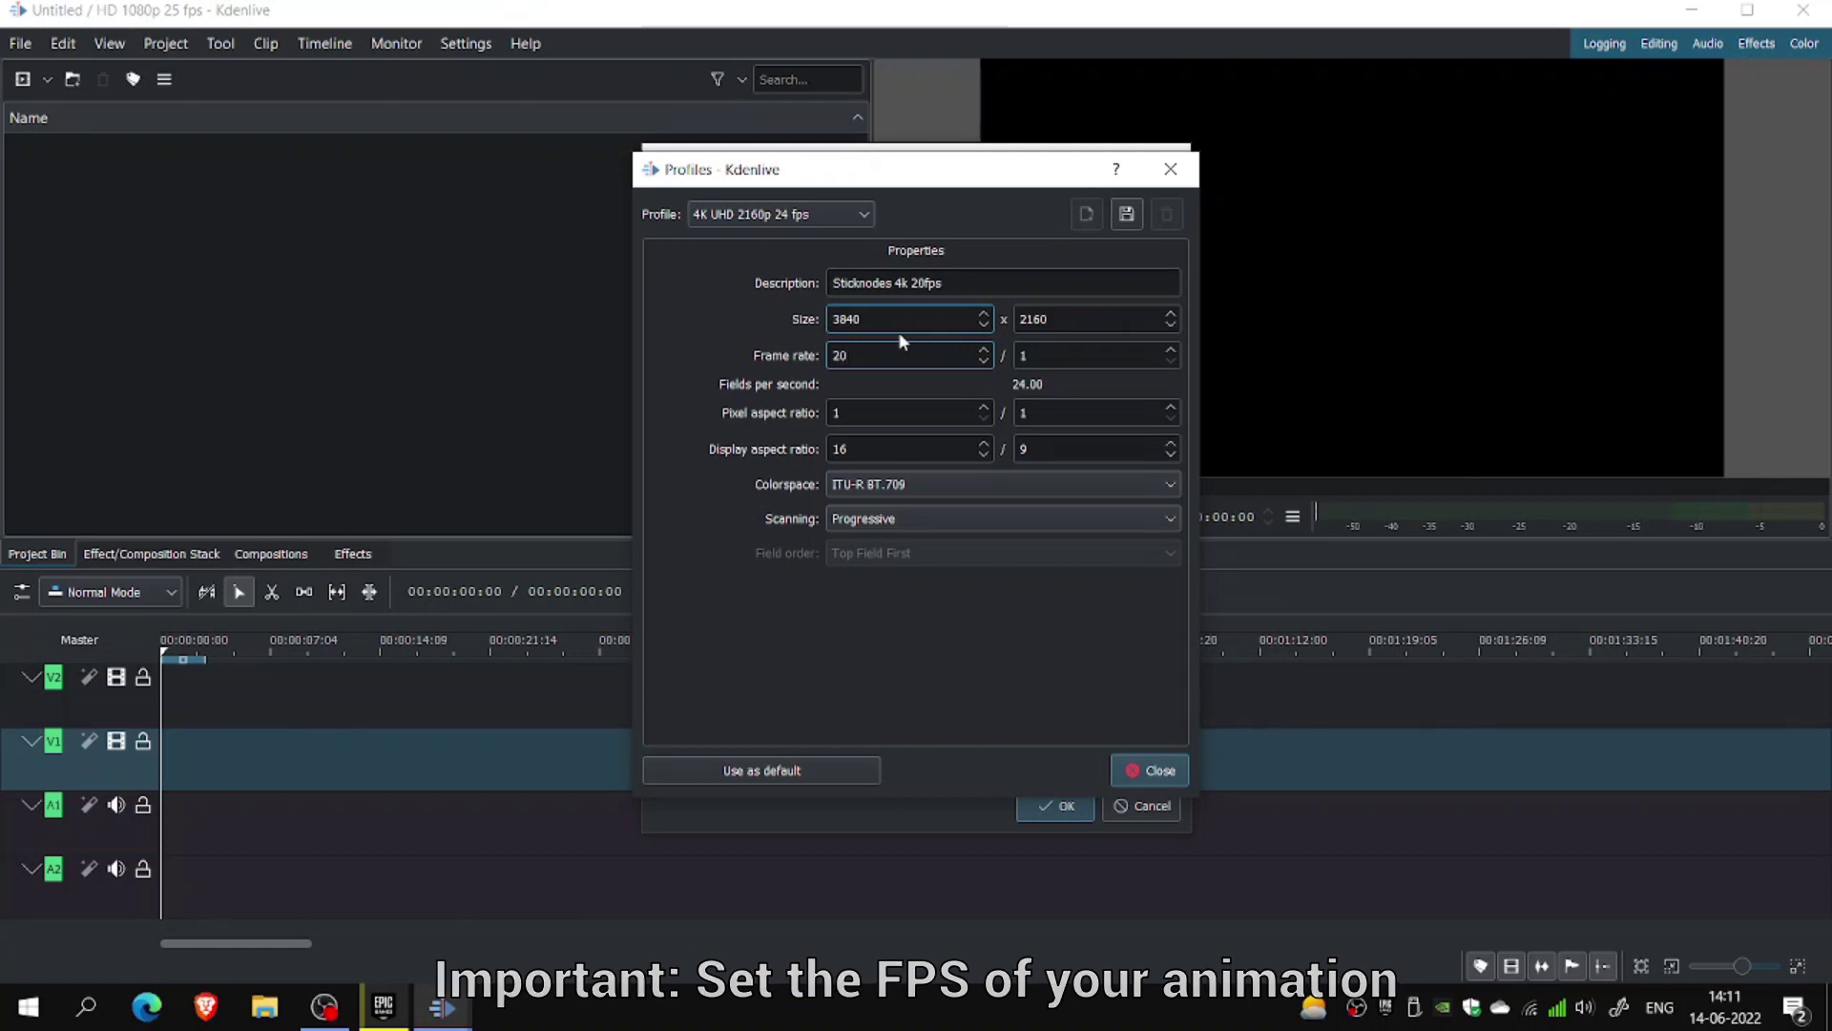
pyautogui.click(1127, 216)
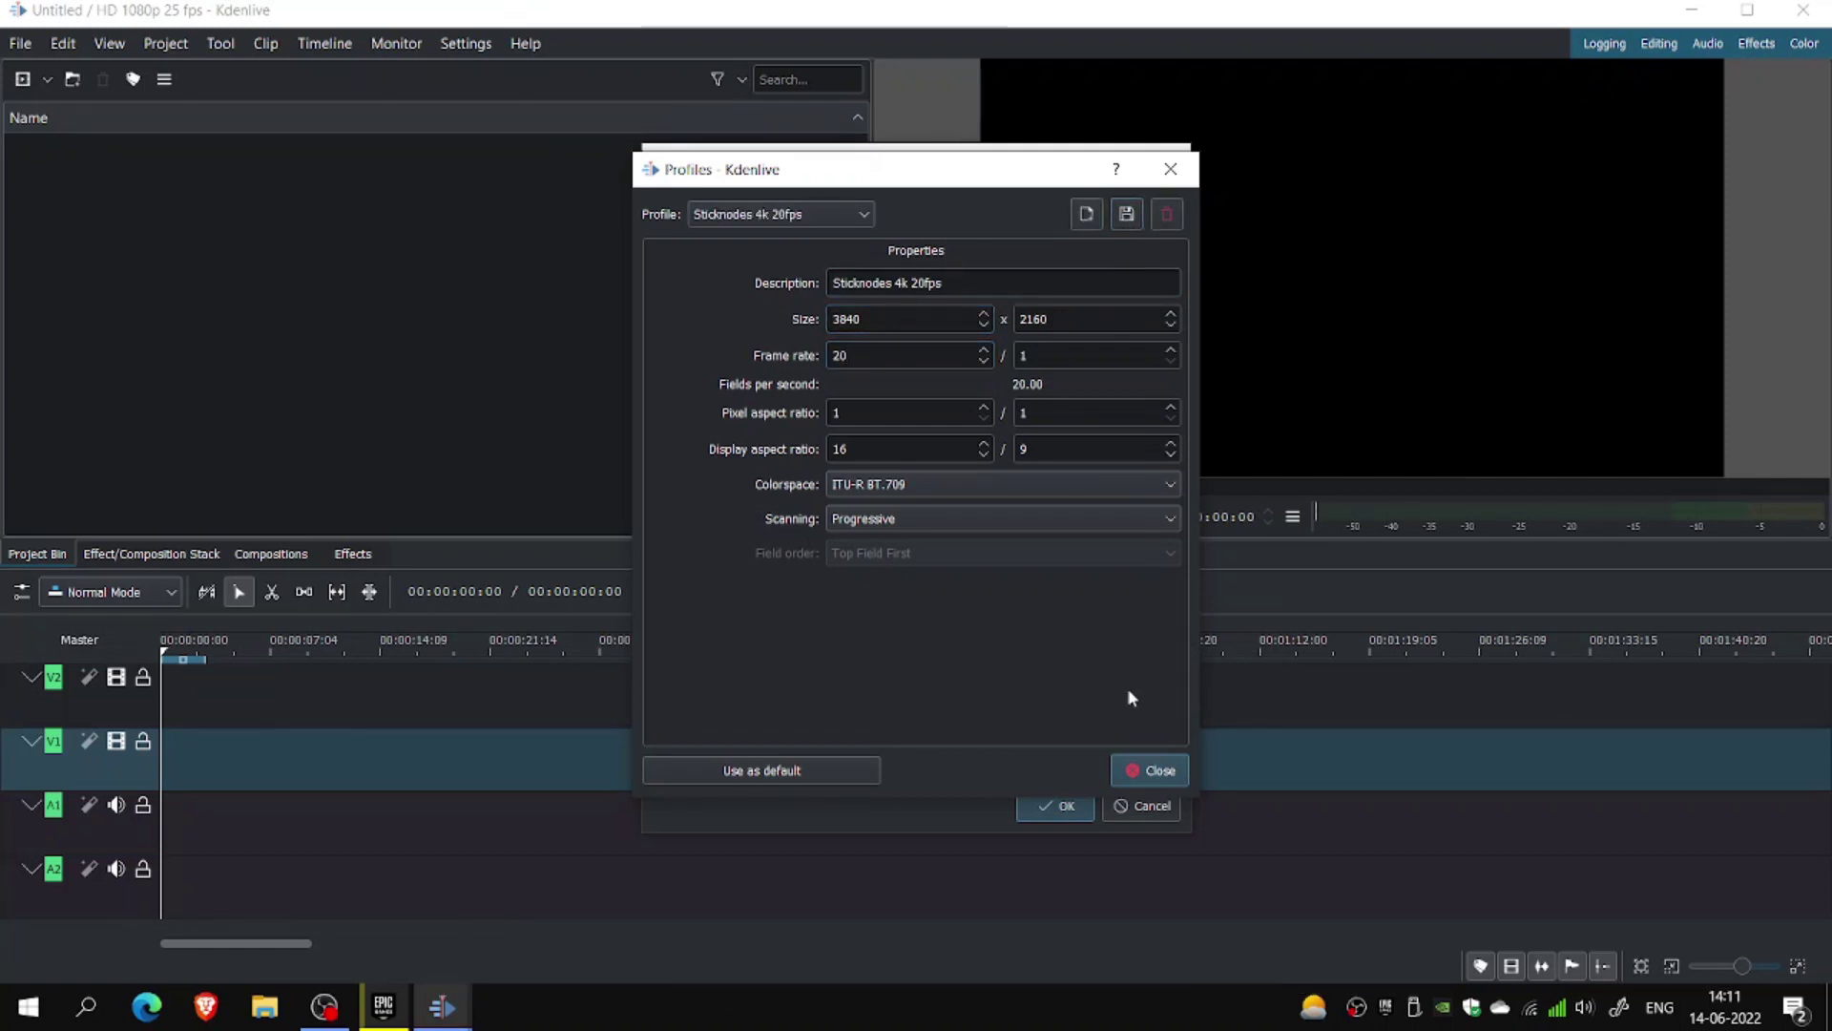
pyautogui.click(1151, 771)
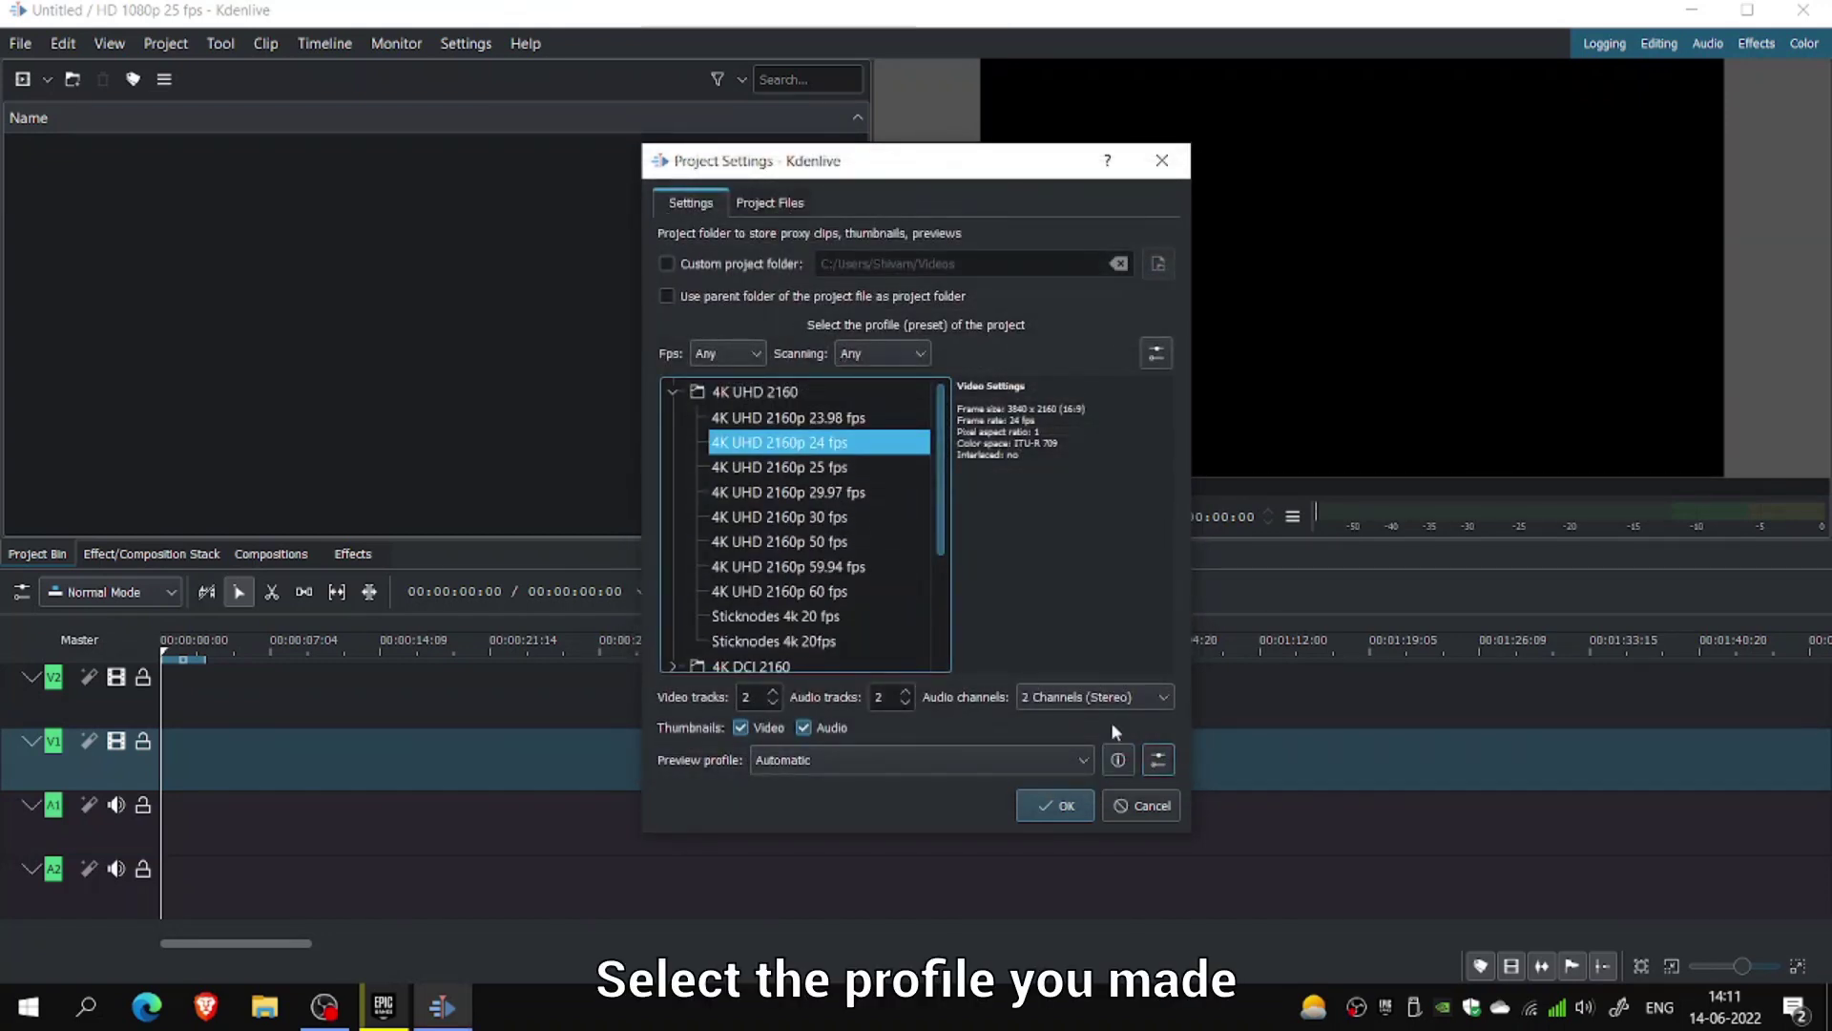
# Apply the Sticknodes 4k 20 fps profile to the new project
pyautogui.click(800, 618)
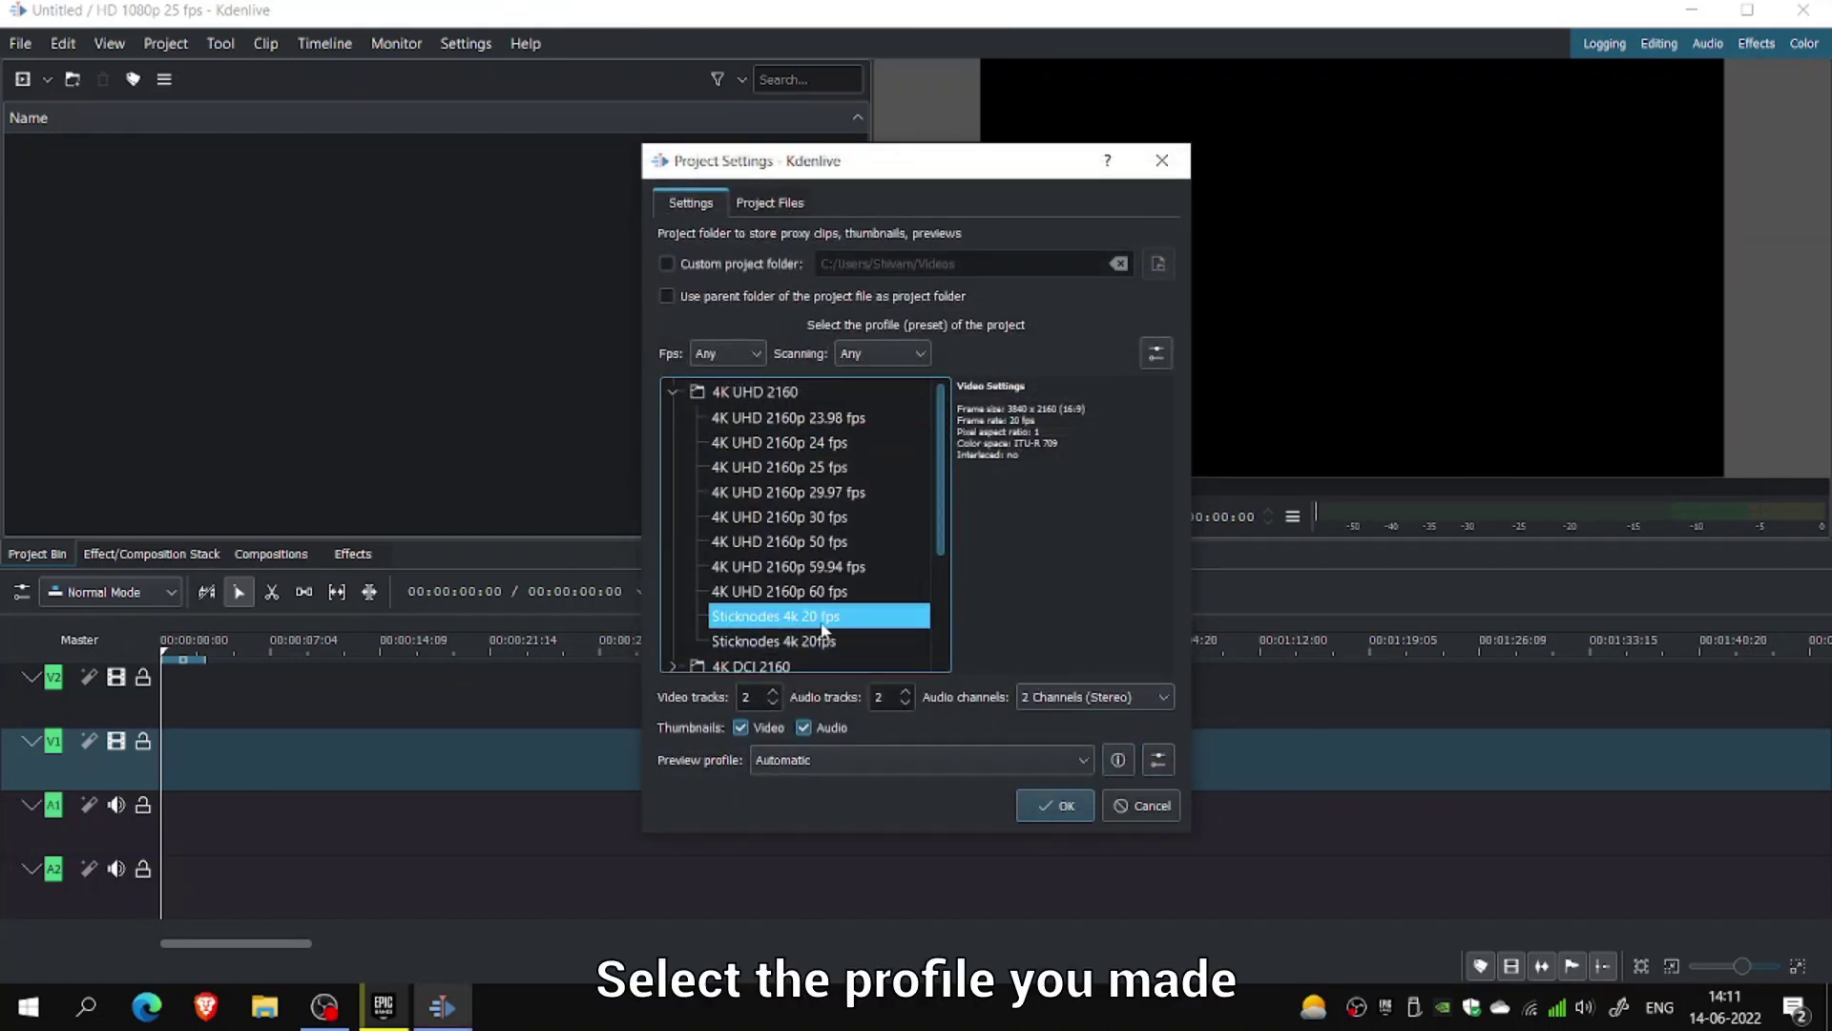
pyautogui.click(1052, 808)
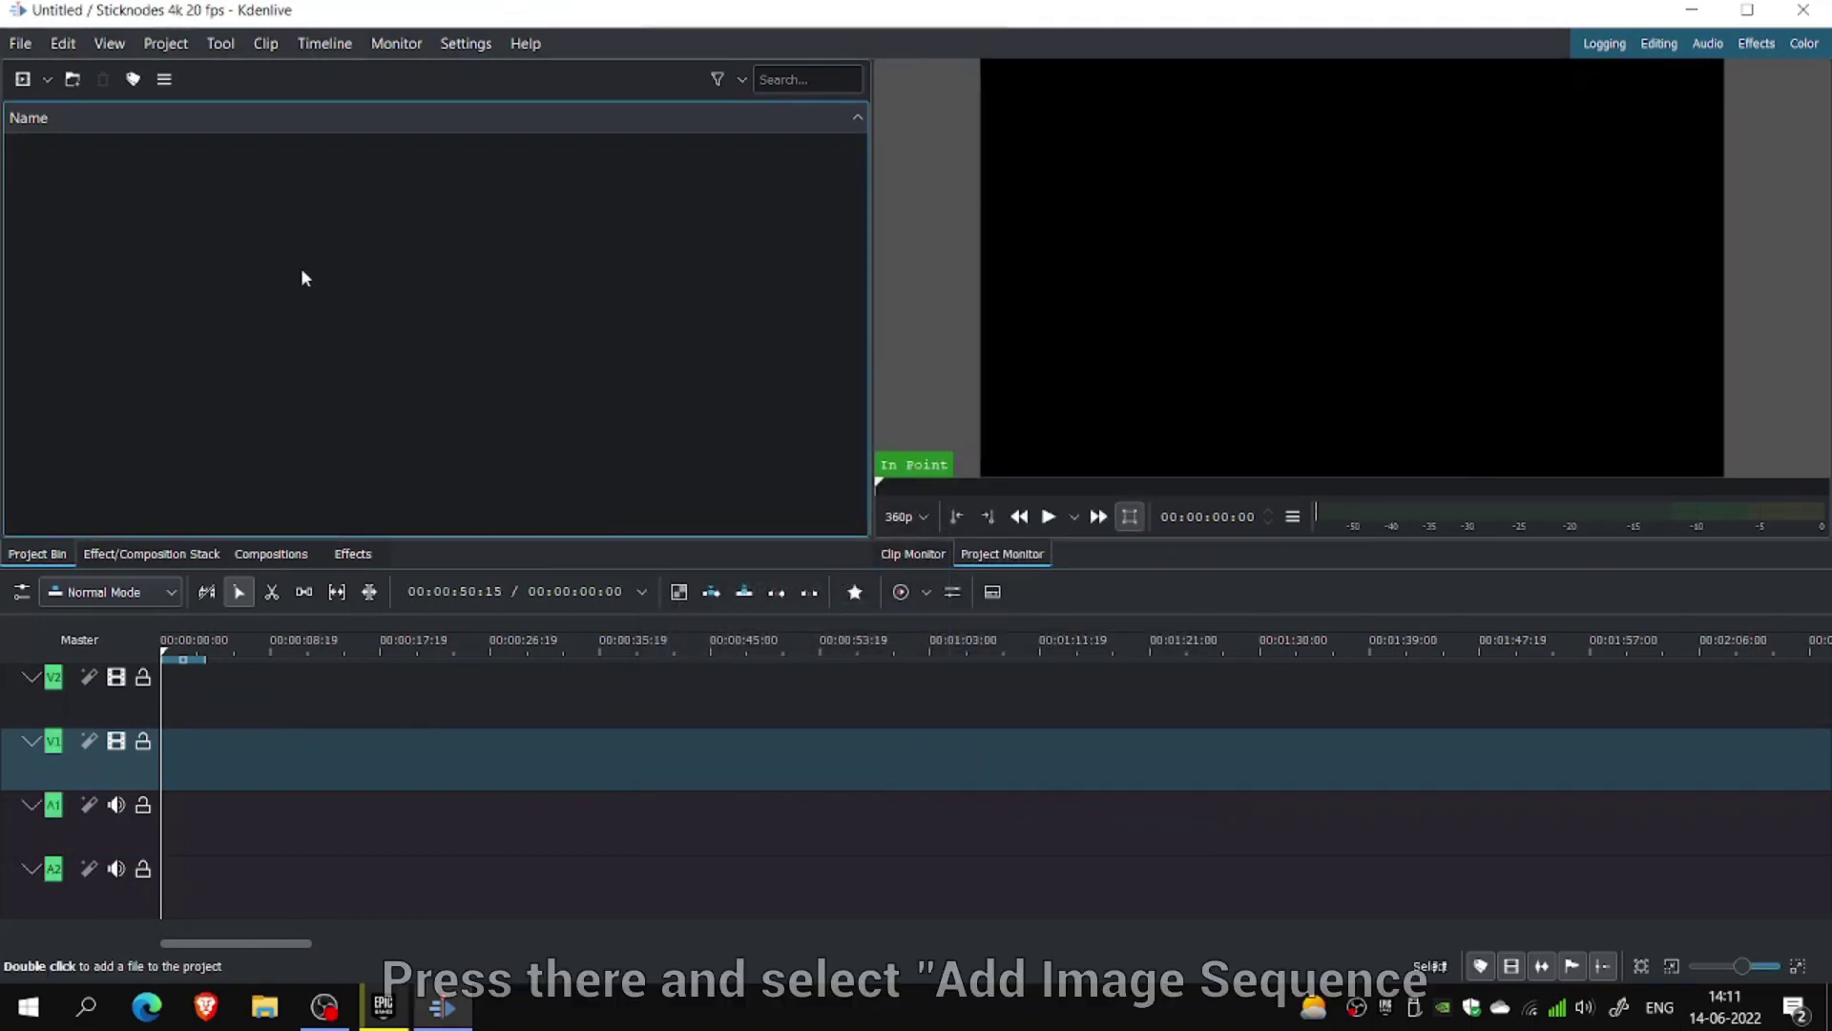
# Set up a new image sequence with PNG as the image type and the Desktop's StickNodesPNG folder as its source
pyautogui.click(51, 85)
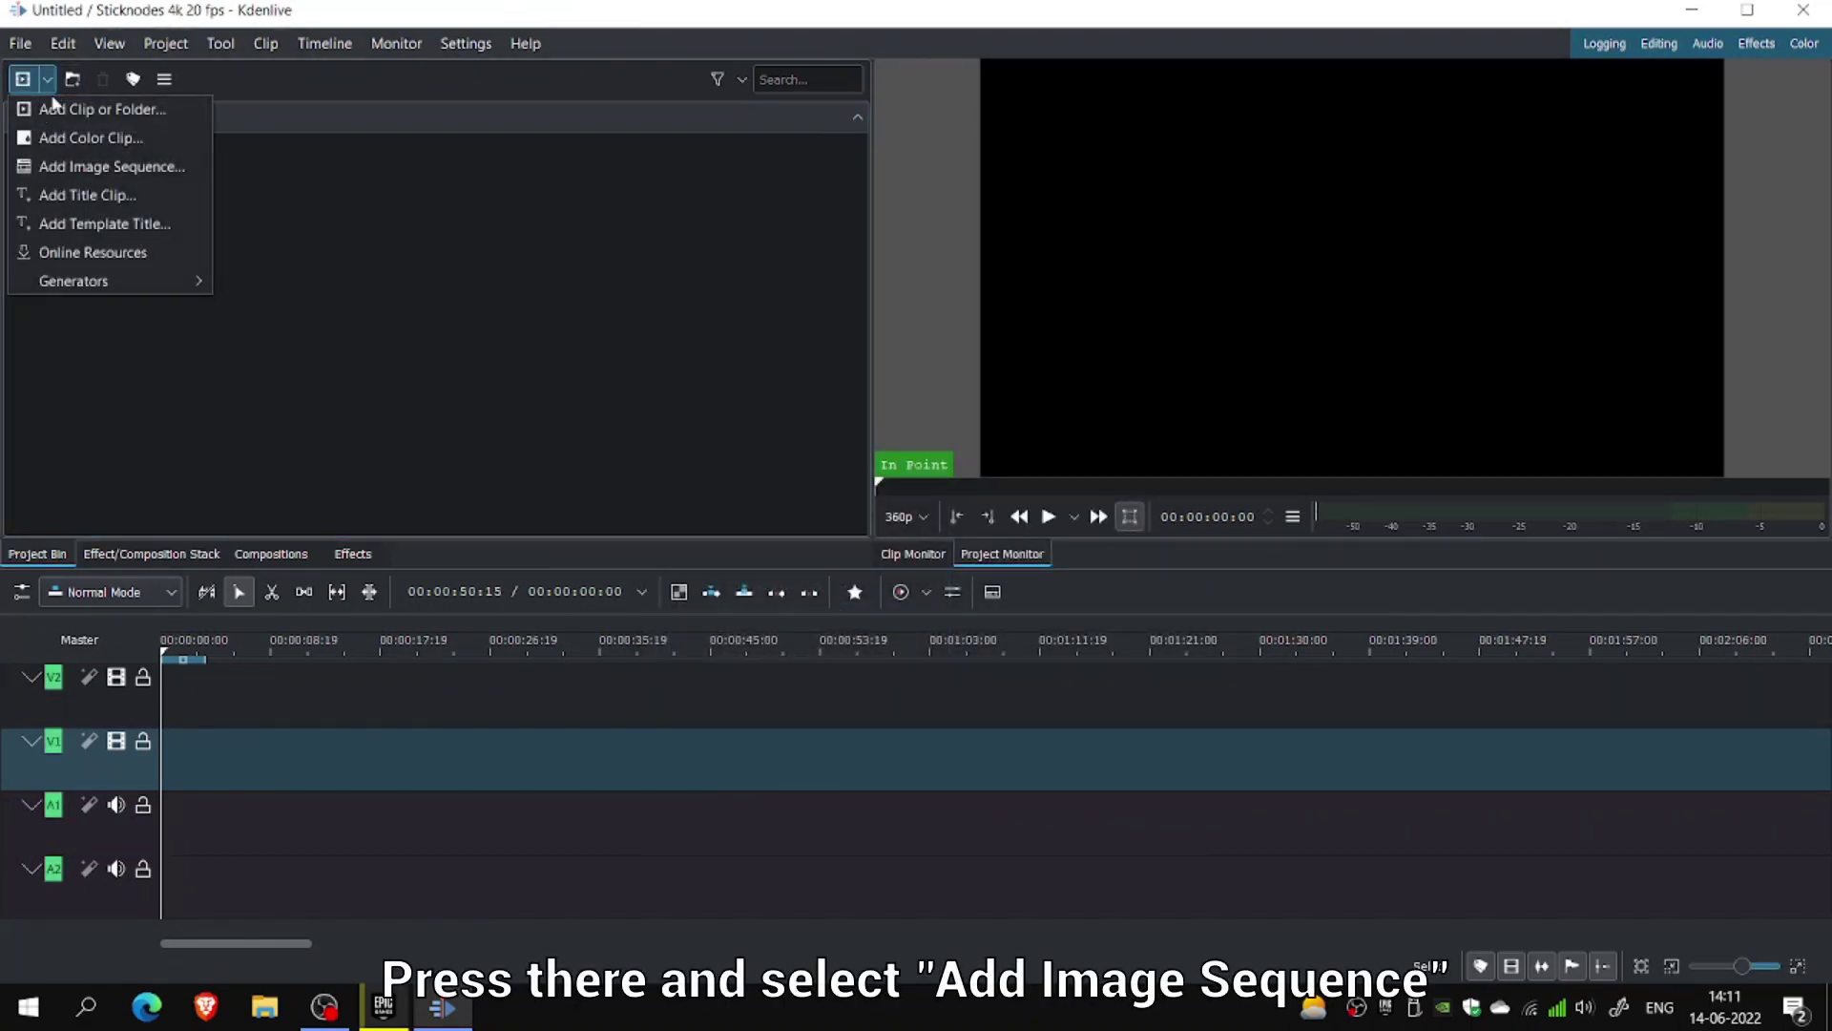
pyautogui.click(72, 168)
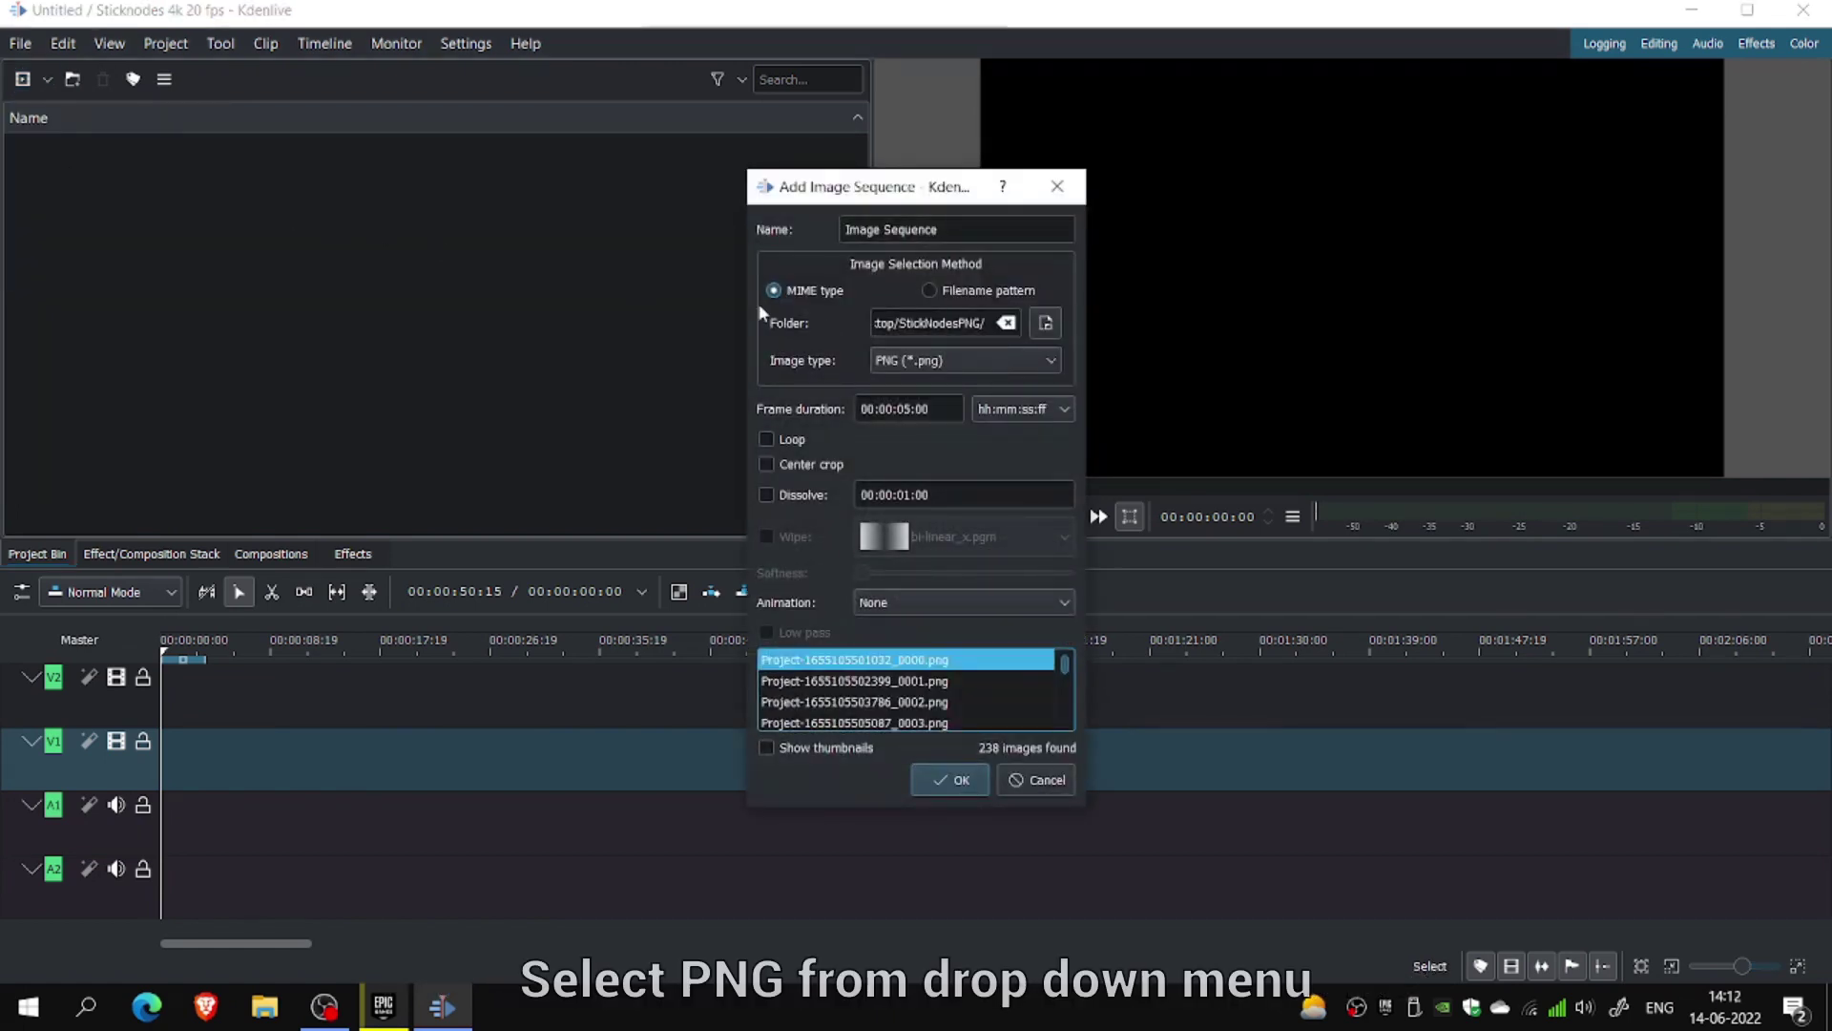
pyautogui.click(1048, 360)
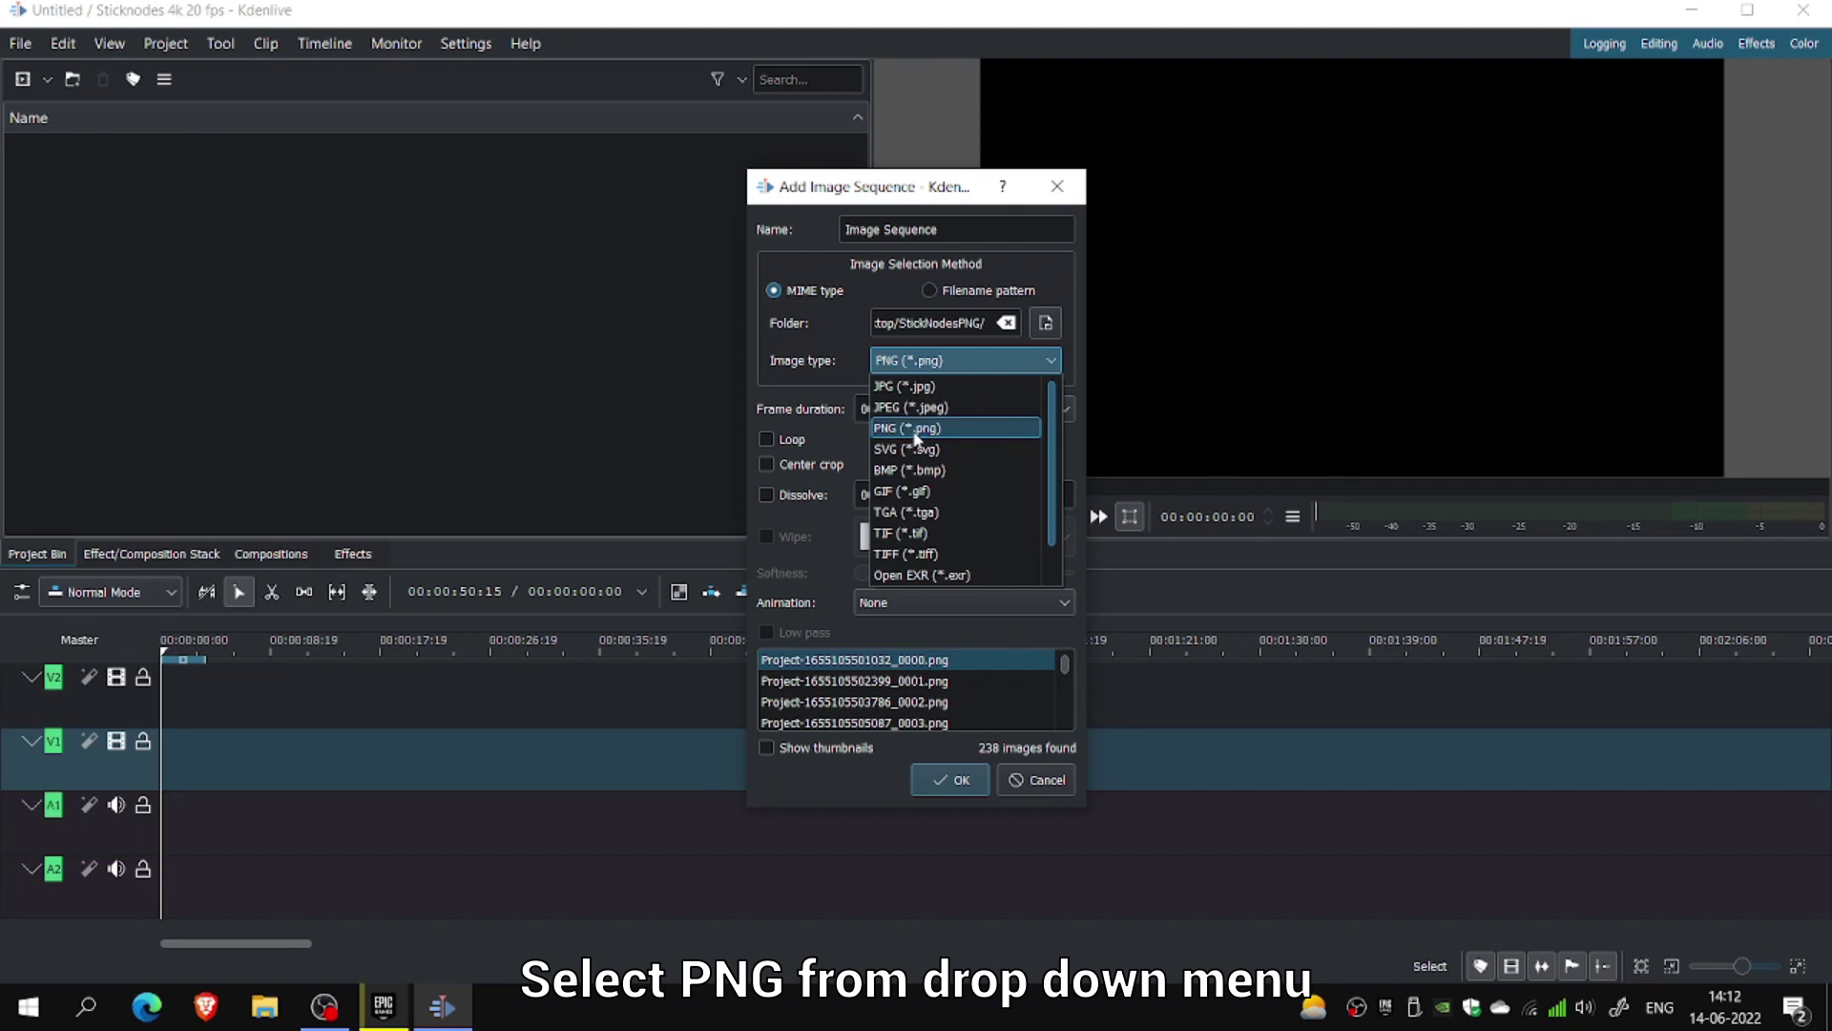
pyautogui.click(915, 437)
pyautogui.click(1045, 324)
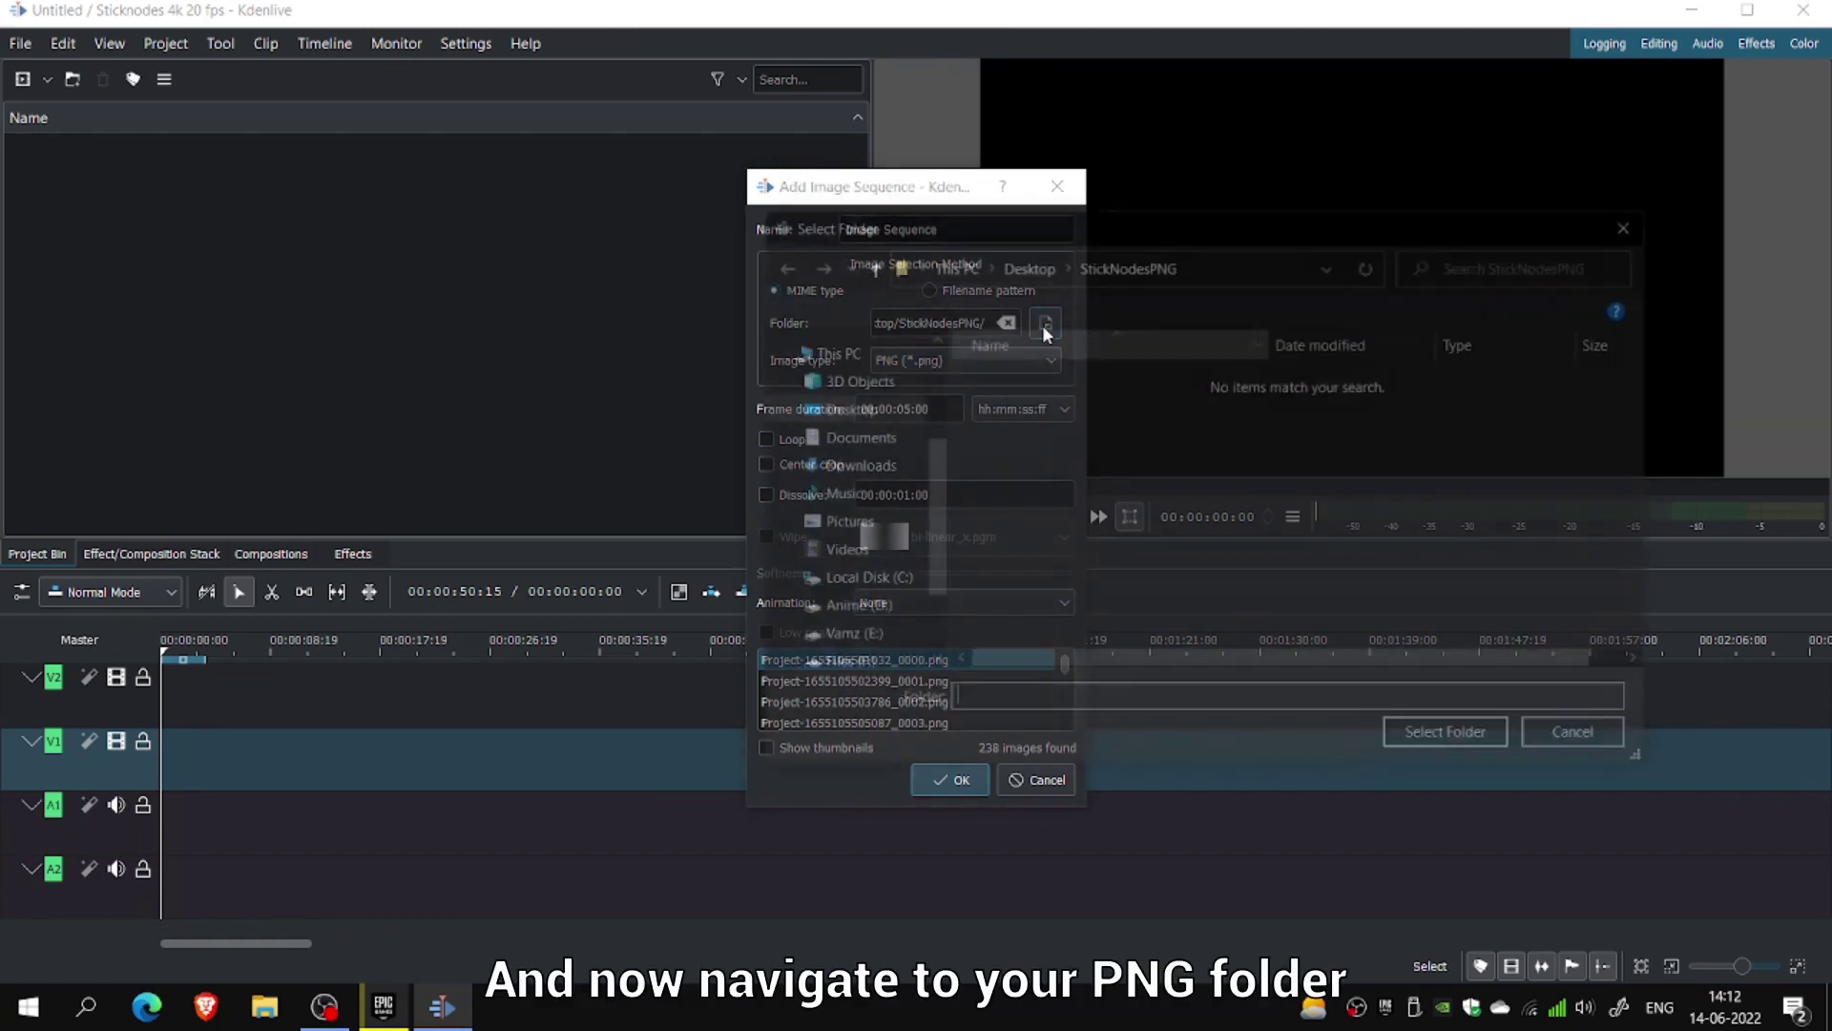
pyautogui.click(862, 409)
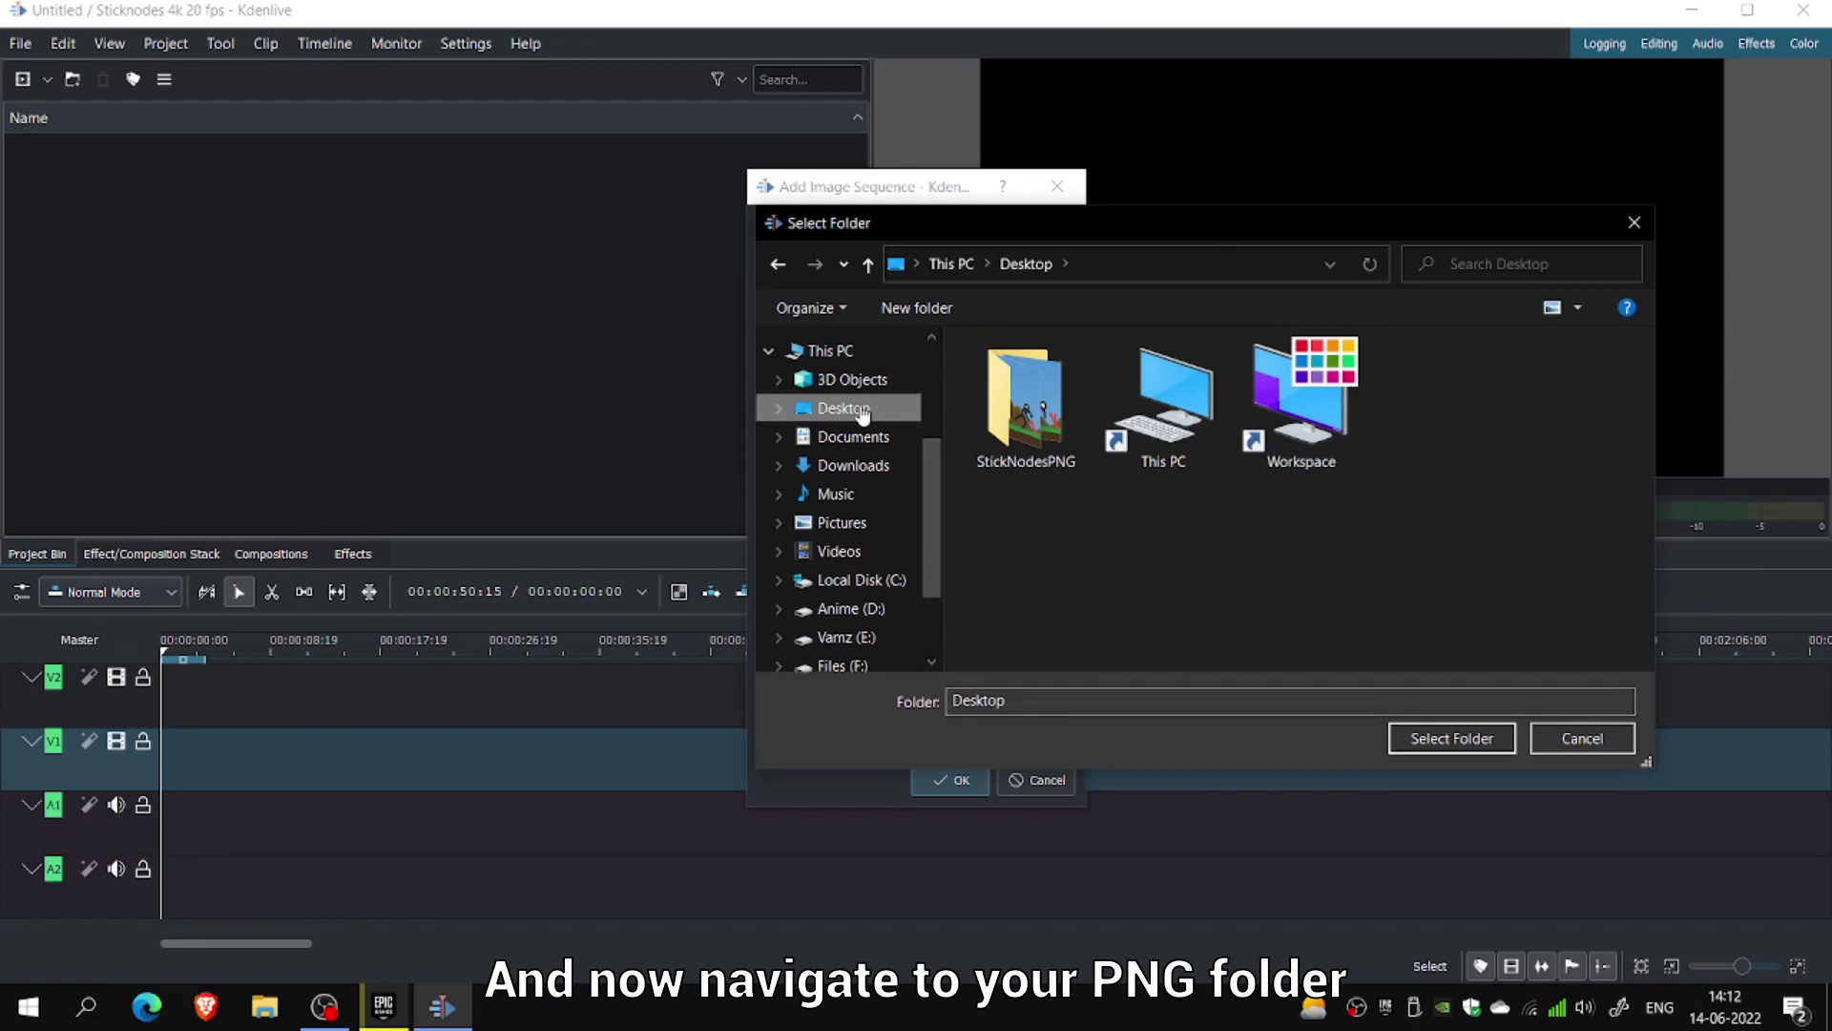
pyautogui.click(1025, 467)
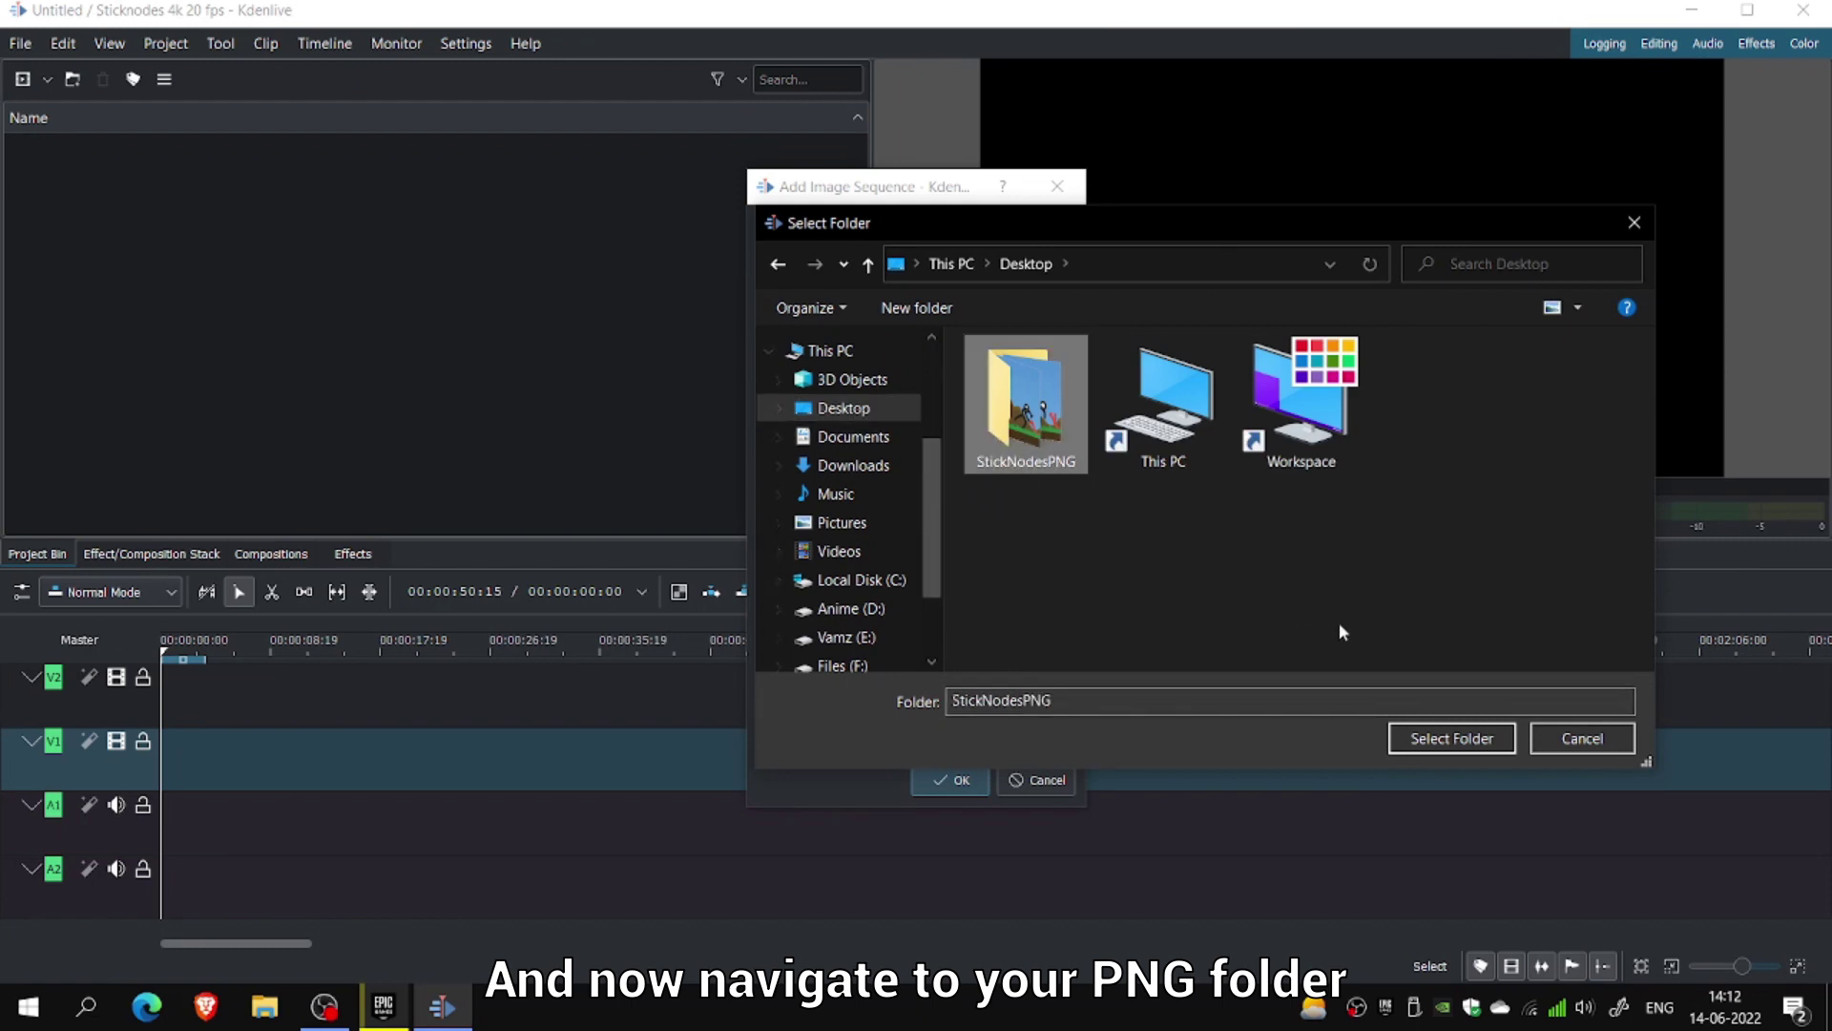
pyautogui.click(1444, 740)
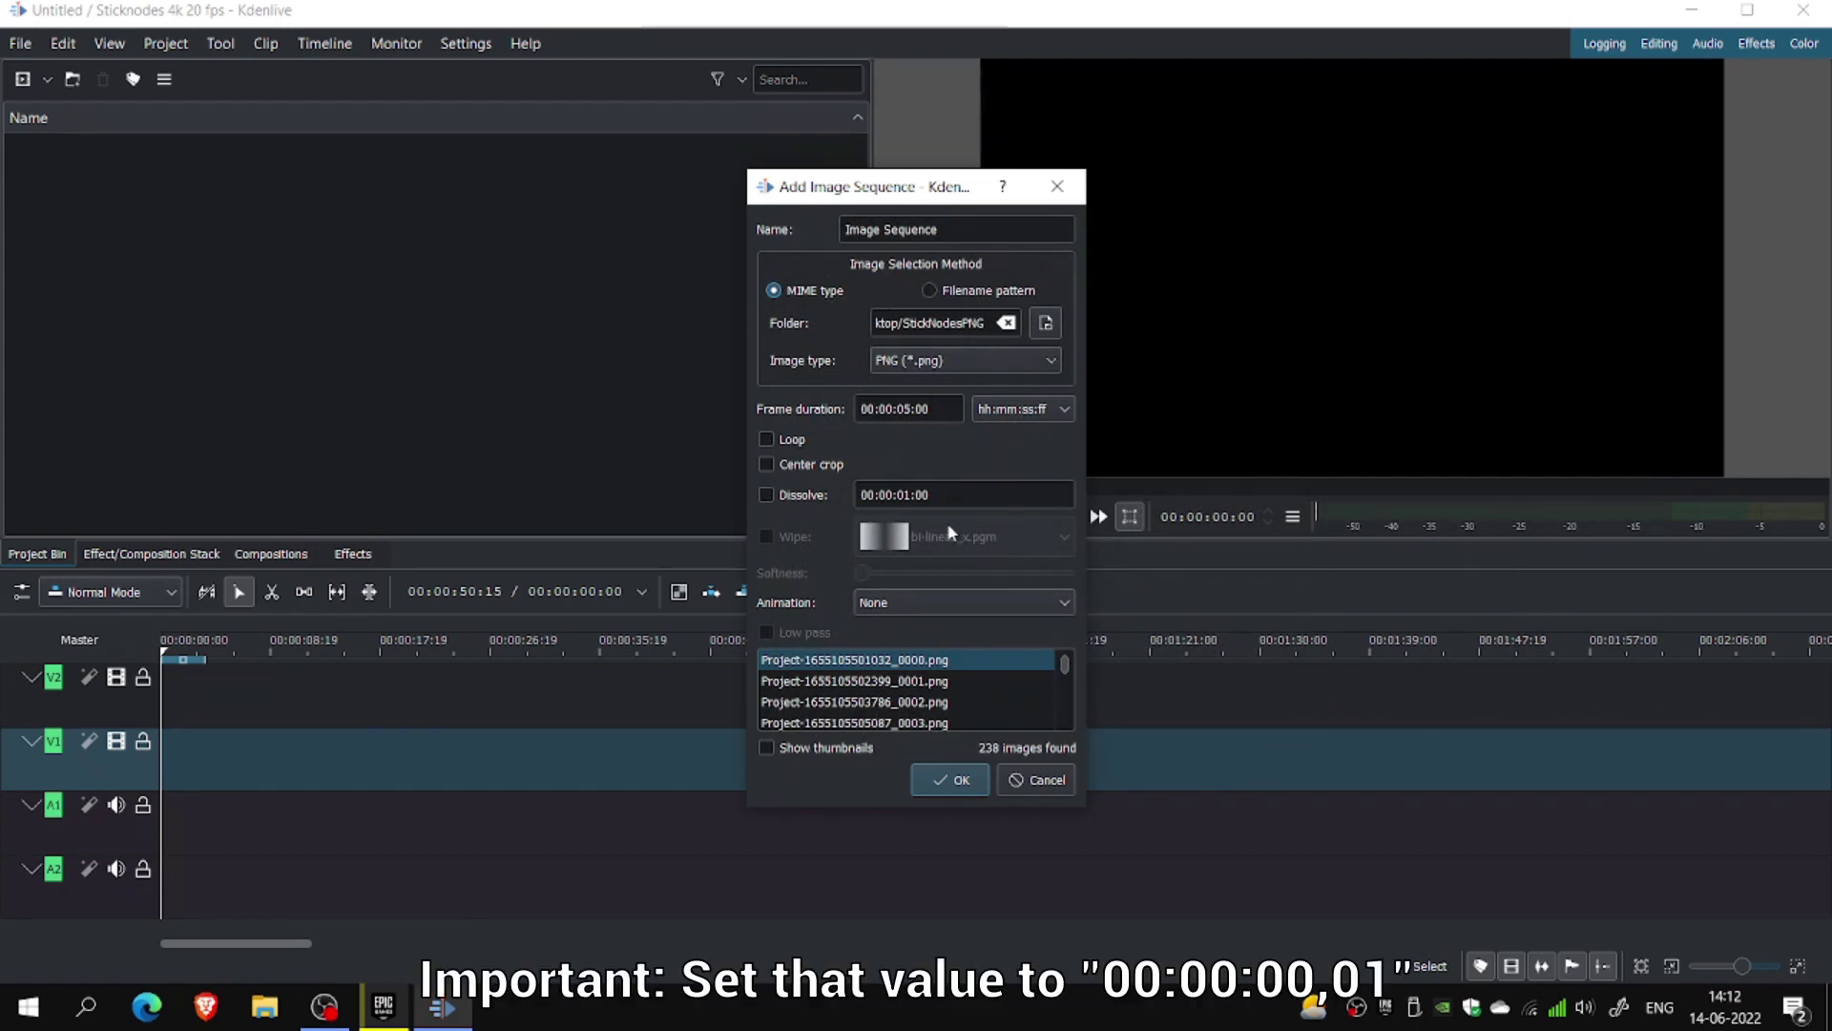
# Import the sequence with a frame duration of 00:00:00,01 and place the clip at the start of video track V1
pyautogui.click(941, 493)
pyautogui.click(959, 784)
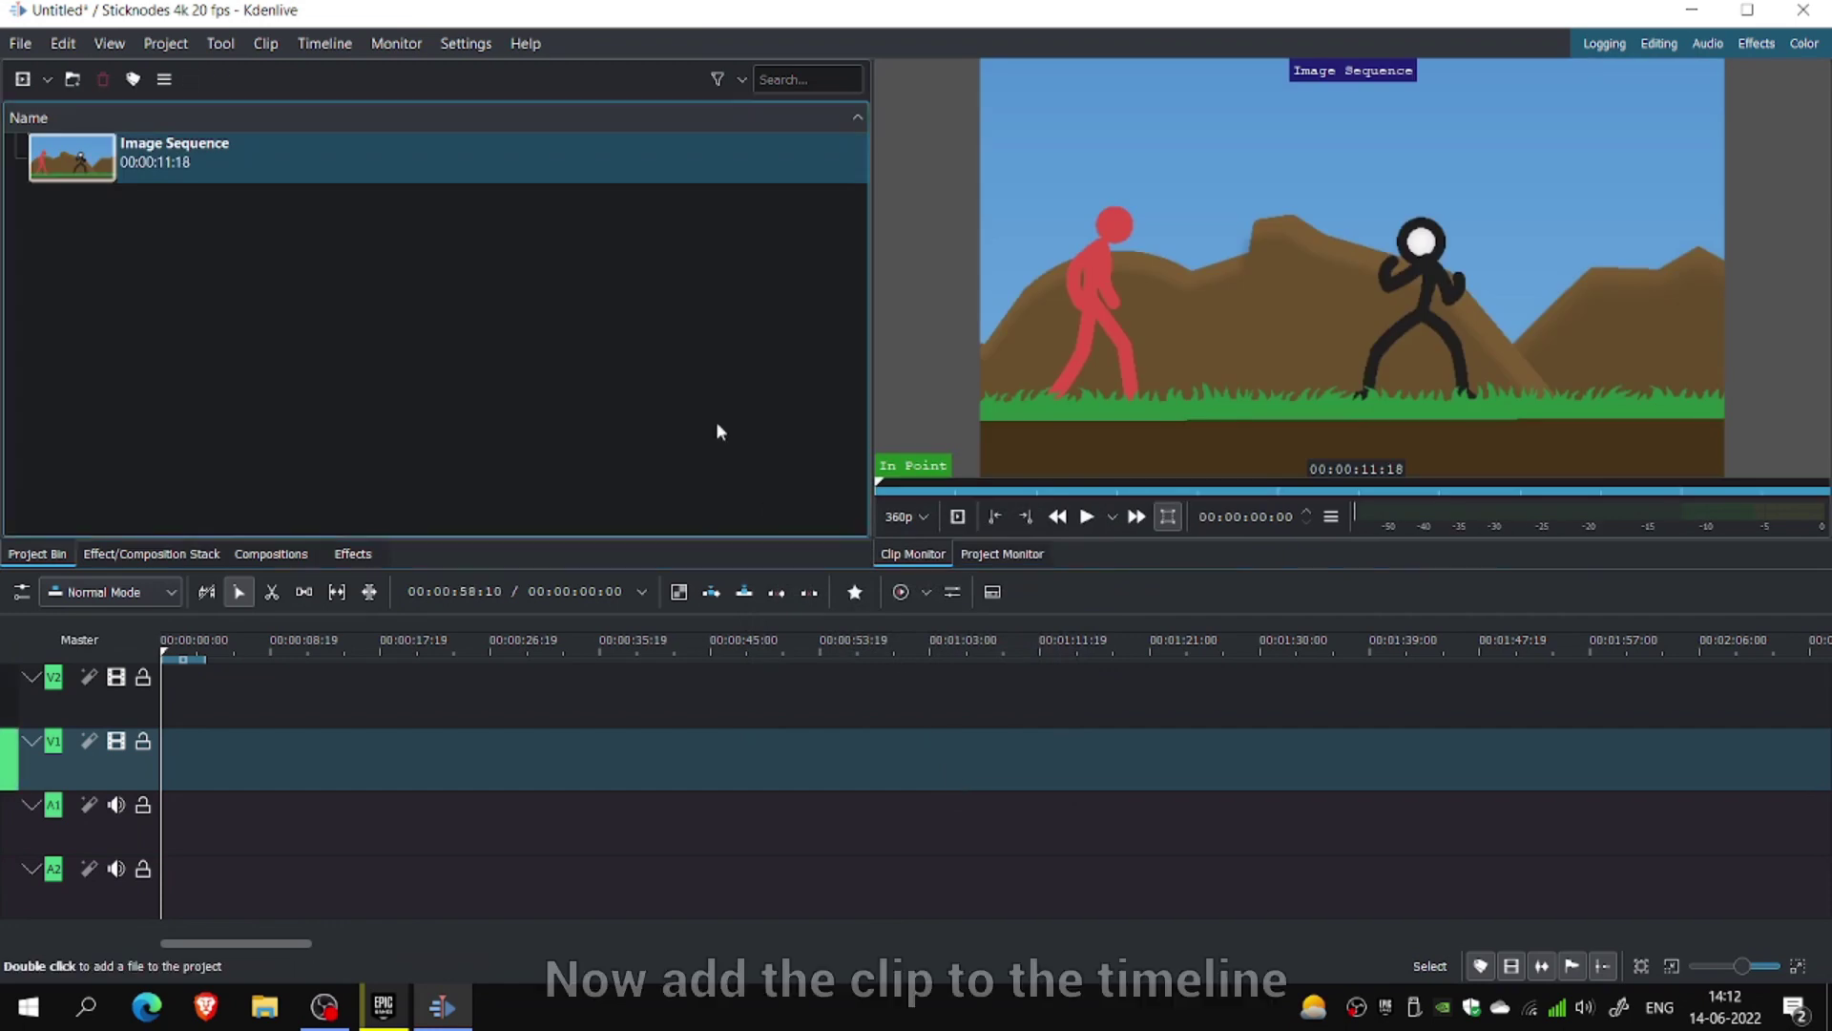
pyautogui.moveTo(416, 176); pyautogui.dragTo(191, 769)
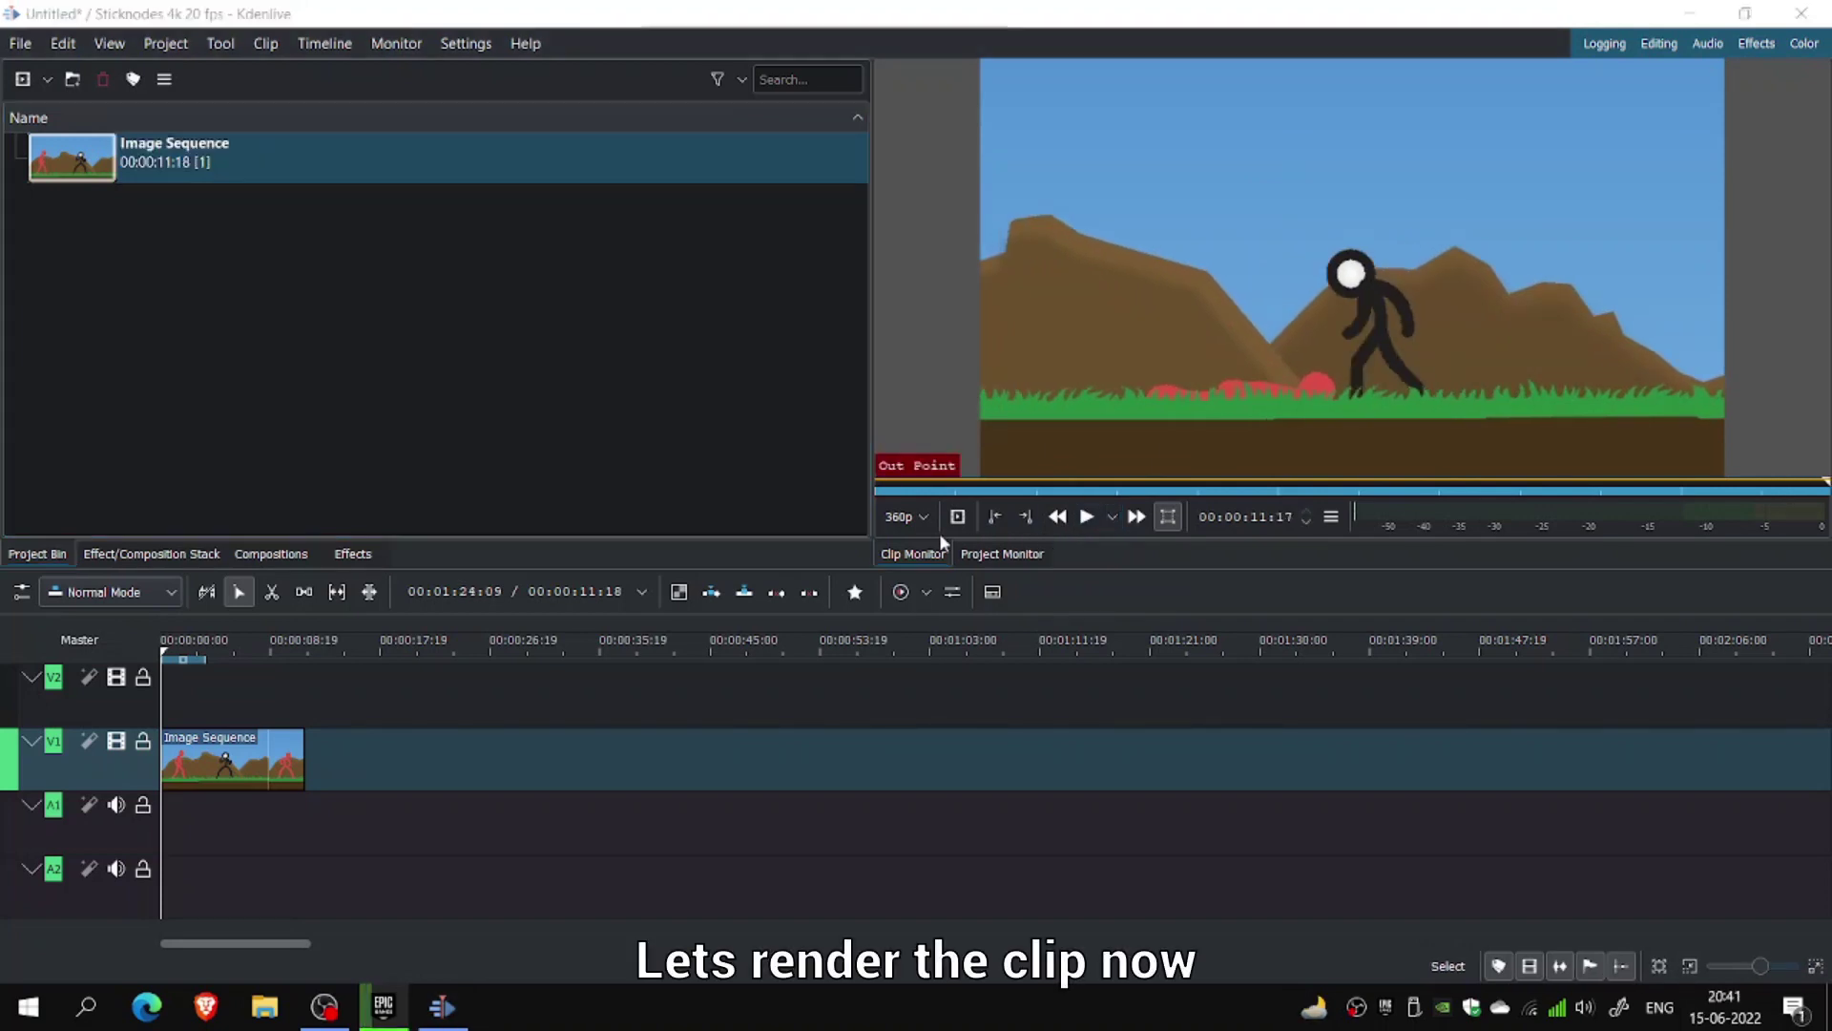
# Configure a render of the full project with the MP4-H264/AAC preset
pyautogui.click(173, 45)
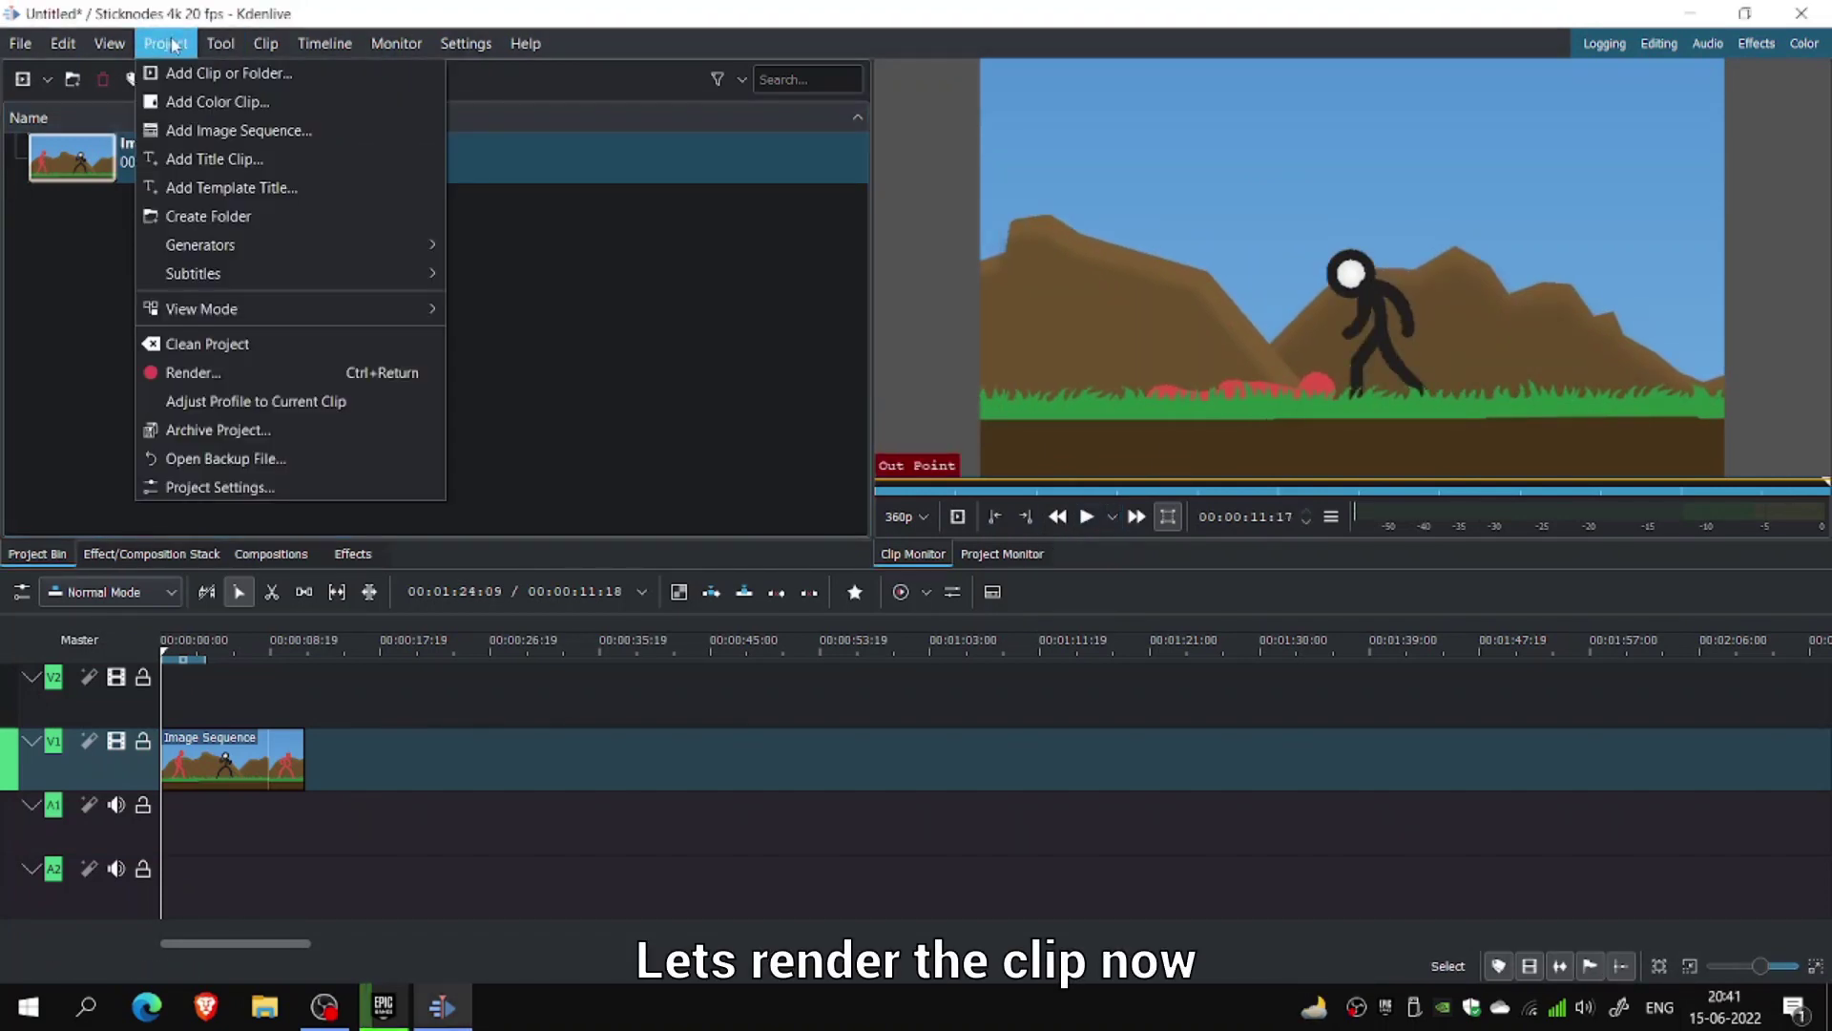
pyautogui.click(250, 372)
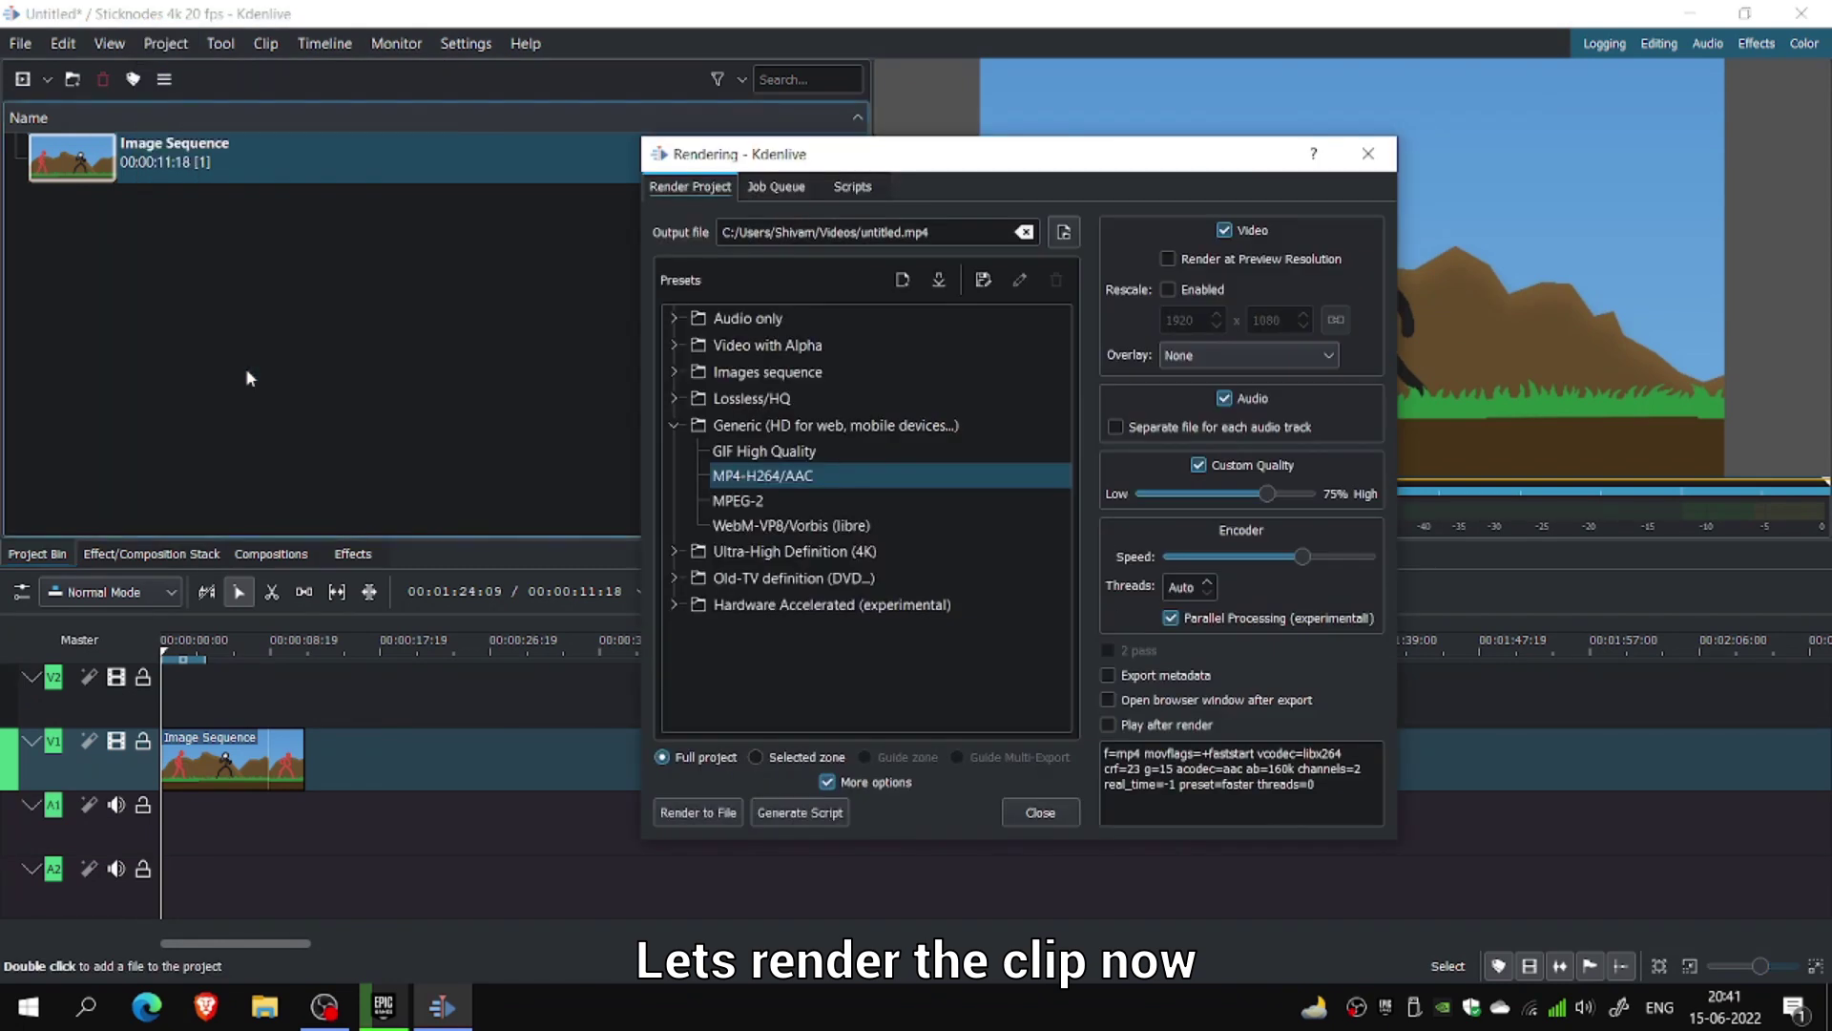
pyautogui.click(758, 474)
pyautogui.click(789, 480)
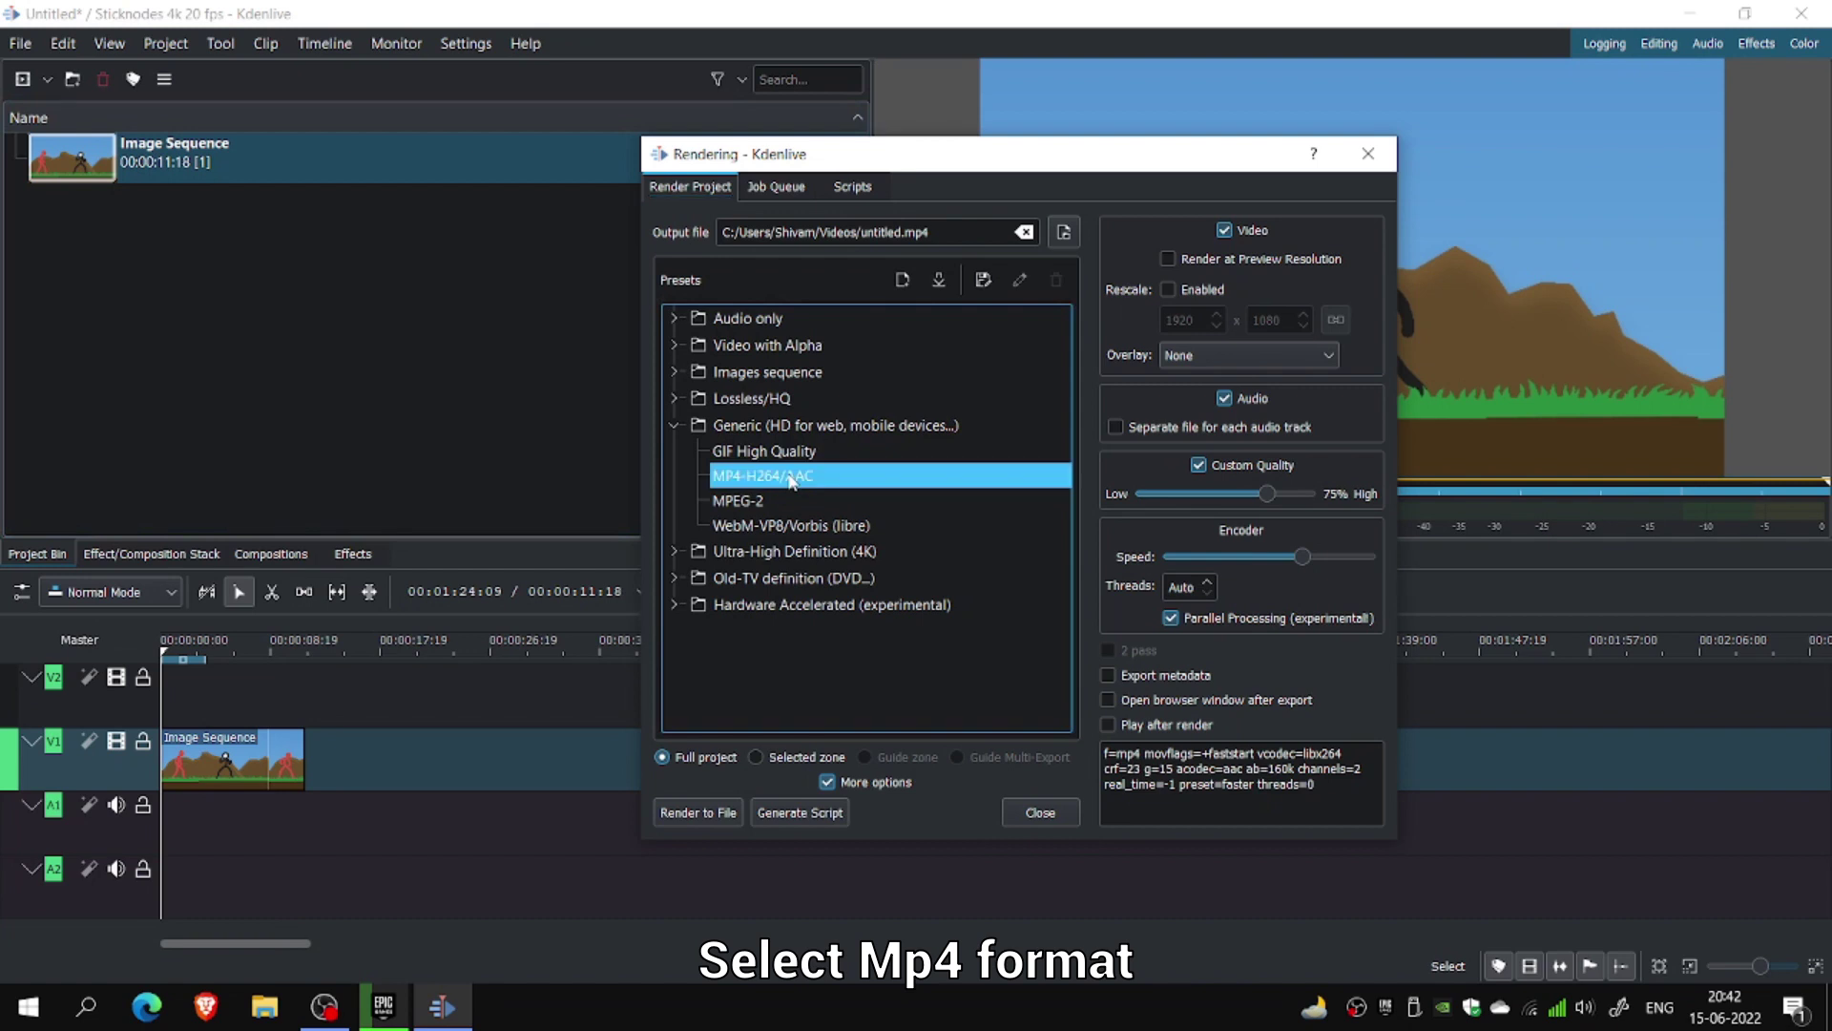
pyautogui.click(685, 759)
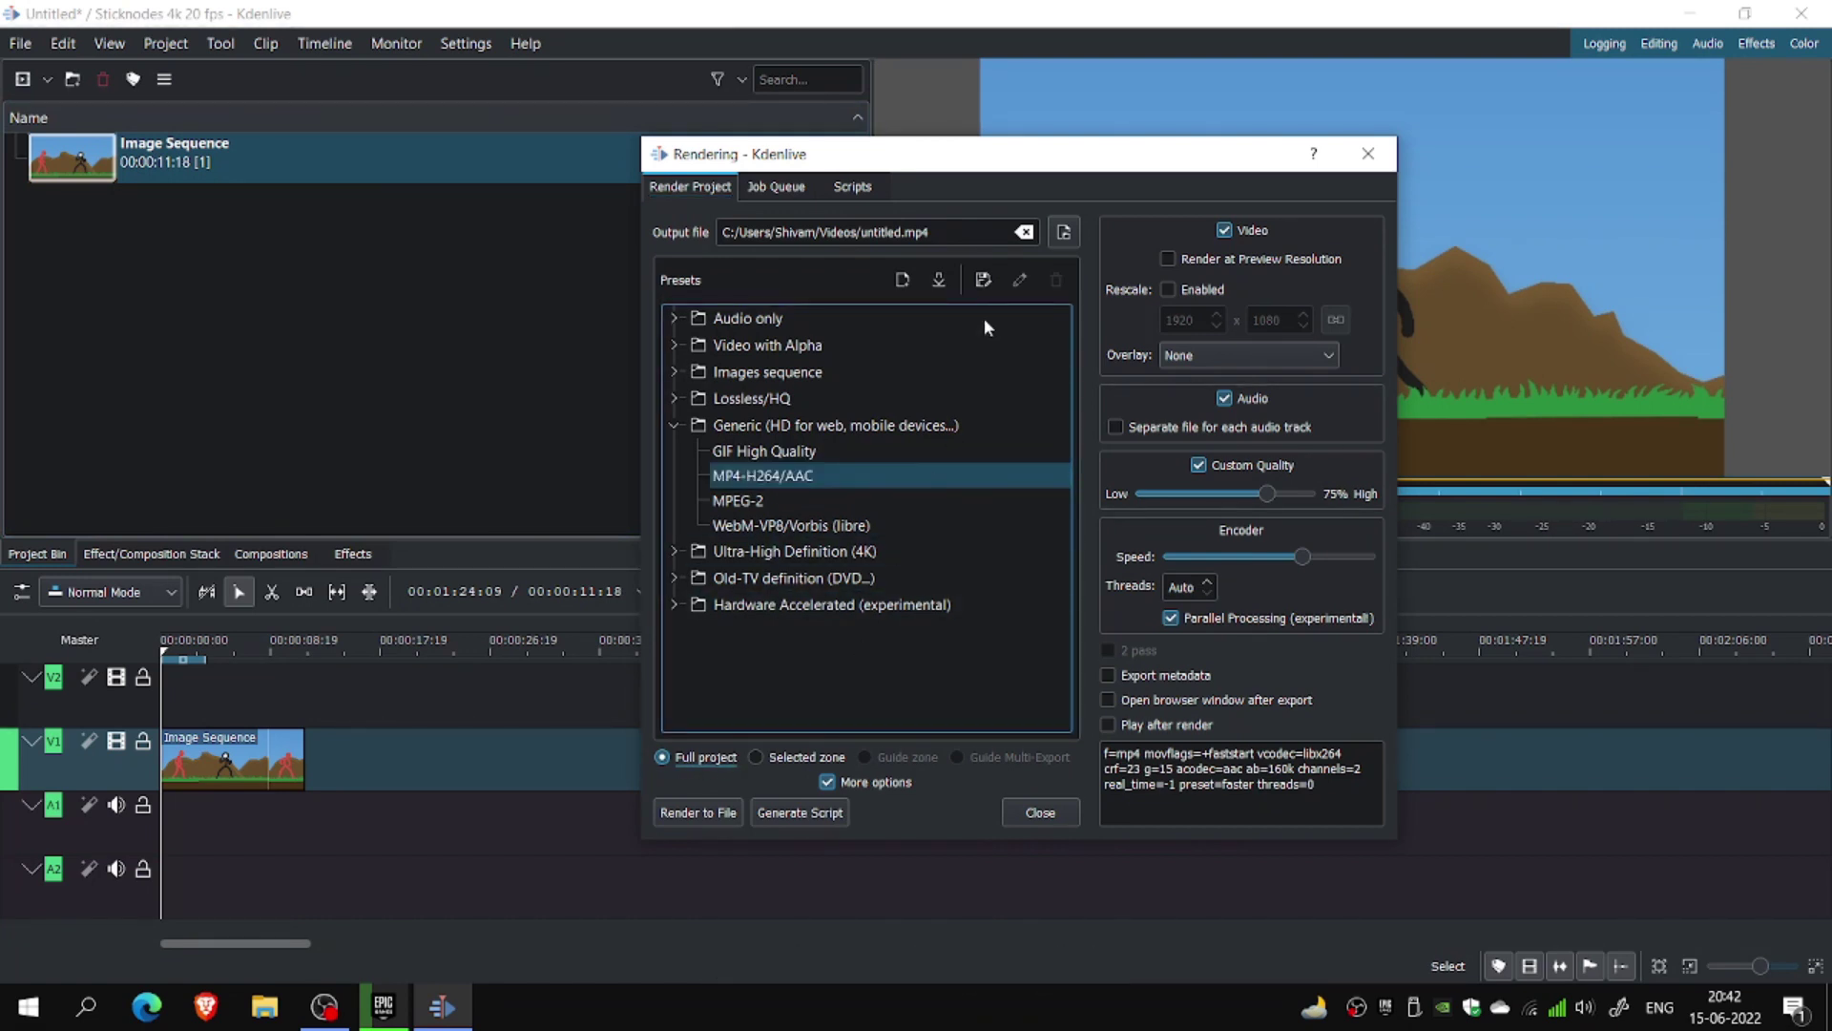
# Set the render output to "Sticknodes 4k" on the Desktop and render the project to that file
pyautogui.click(1065, 232)
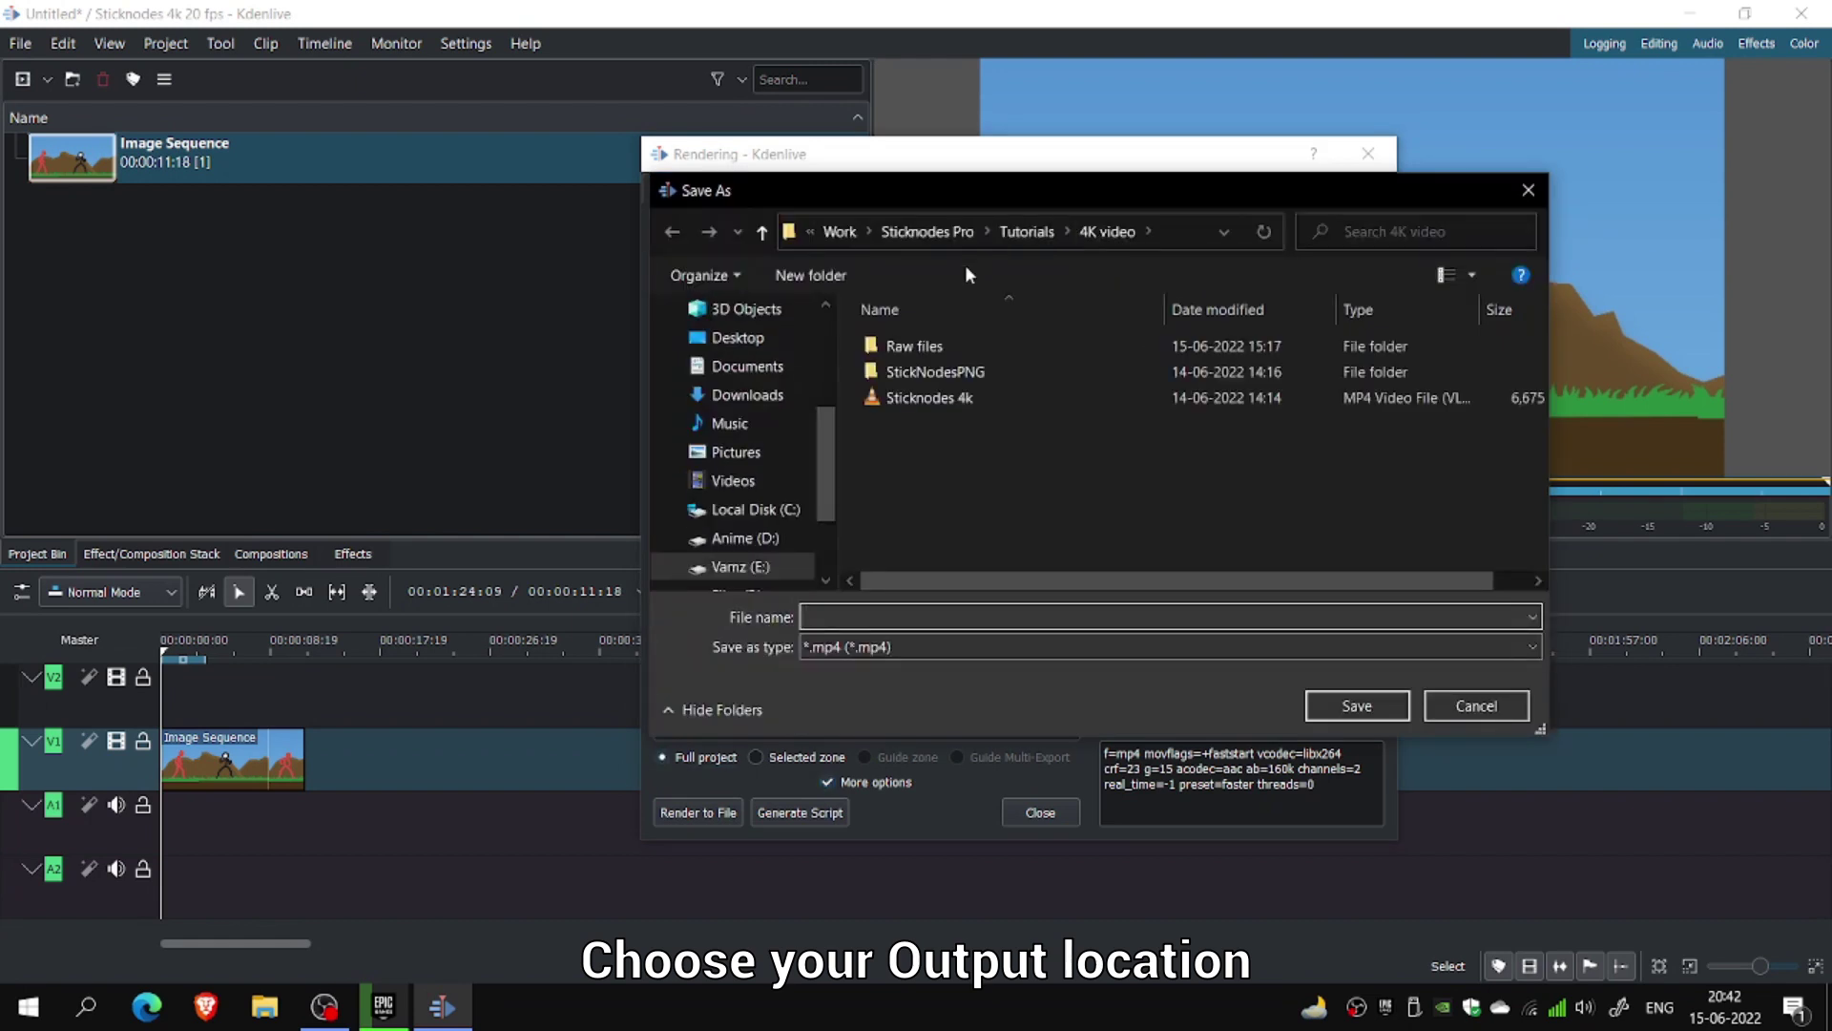
pyautogui.click(782, 345)
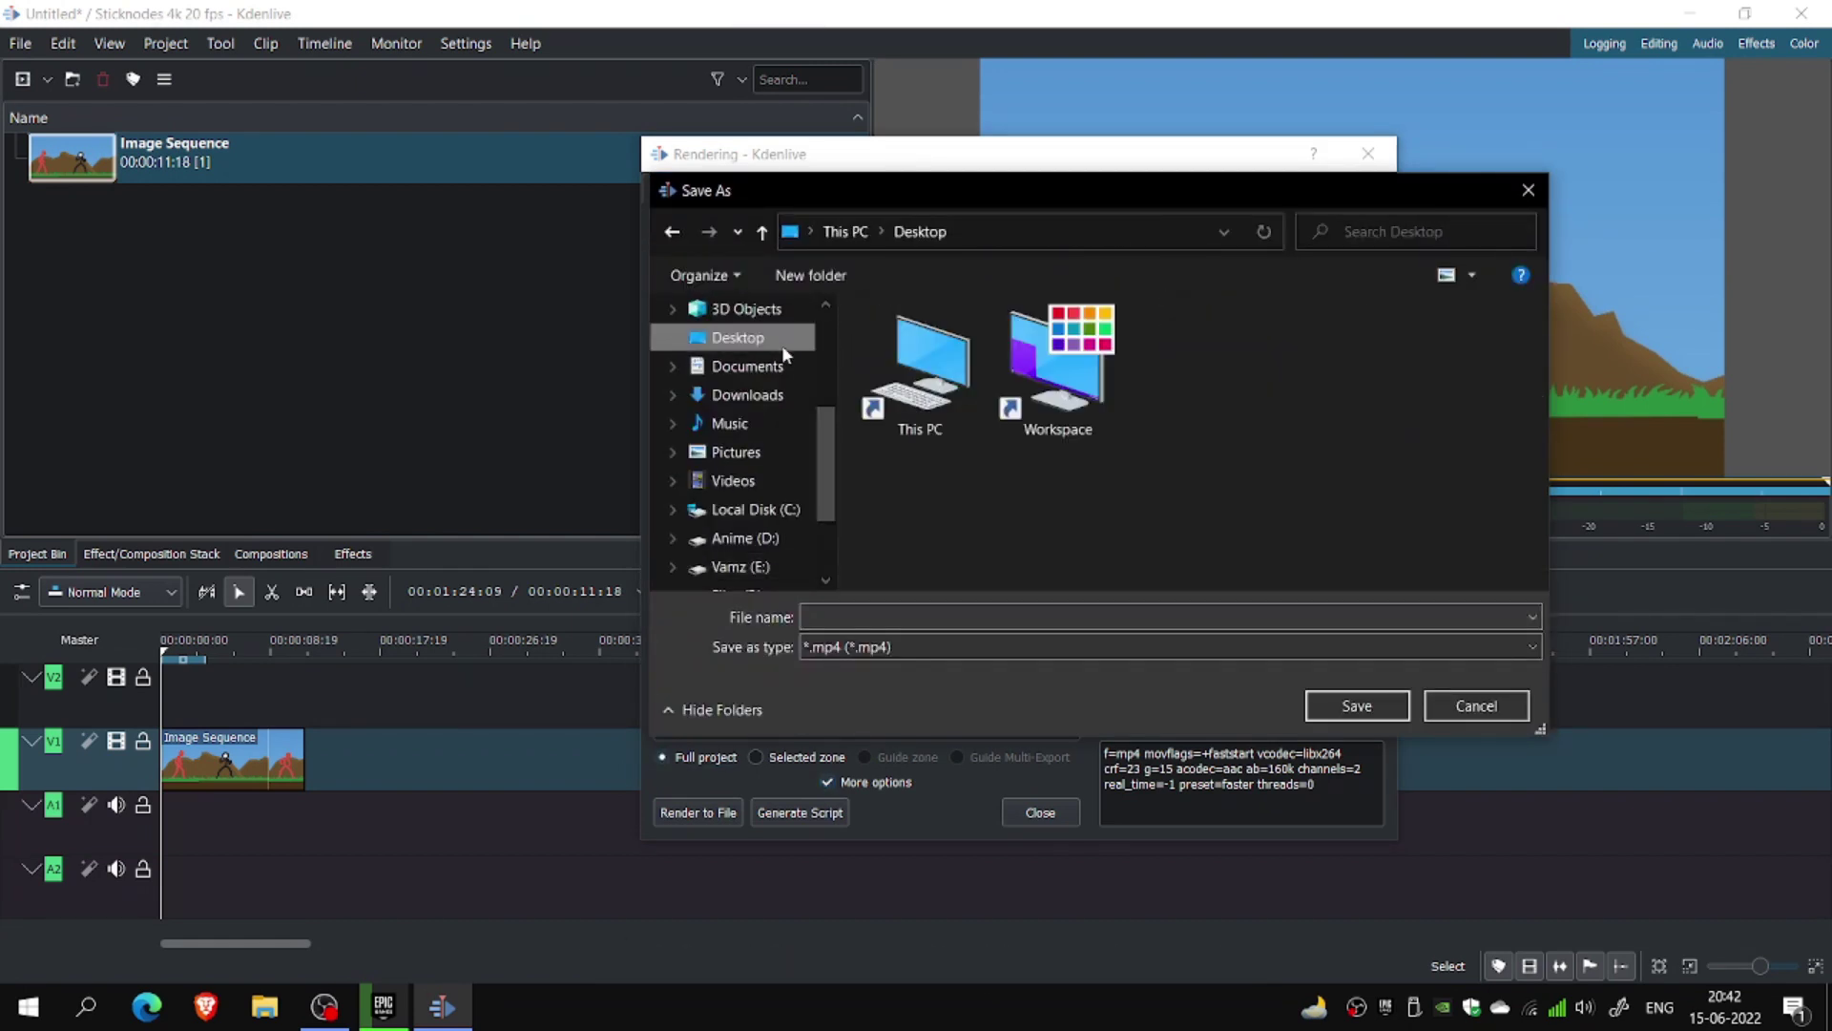
pyautogui.click(1170, 617)
pyautogui.write('Sticknodes 4k')
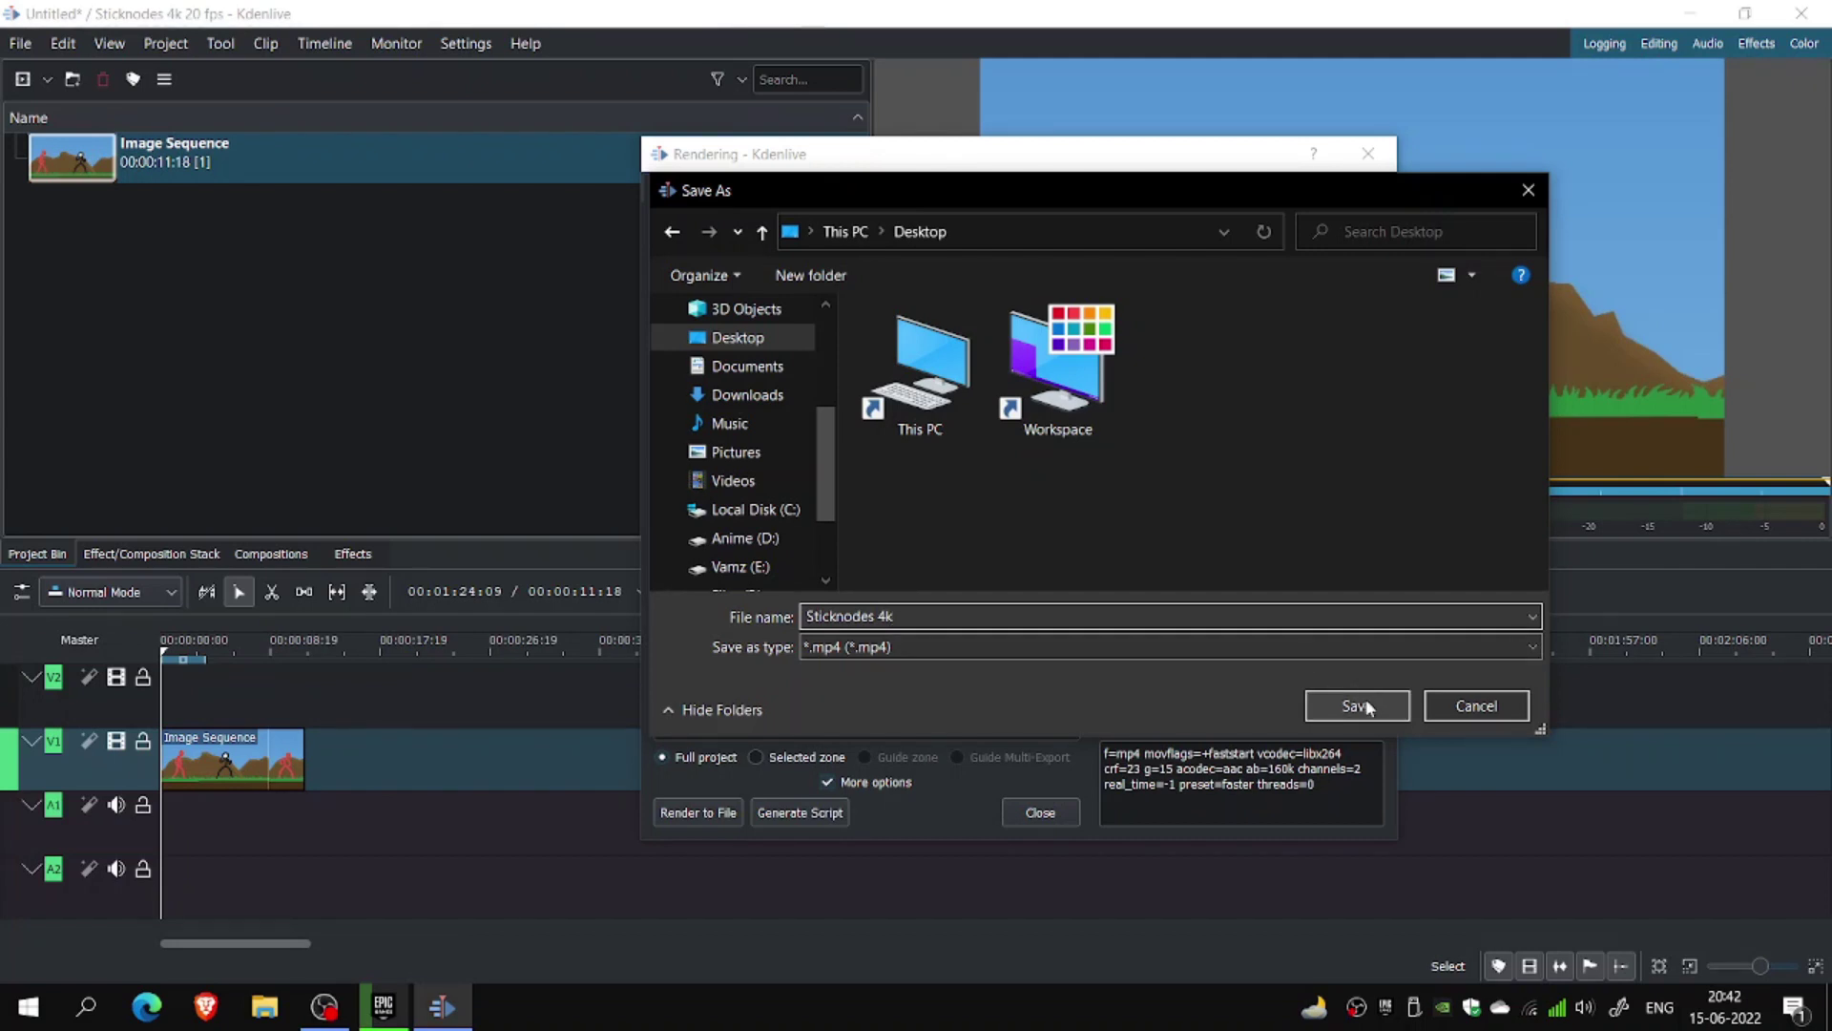
pyautogui.click(1365, 707)
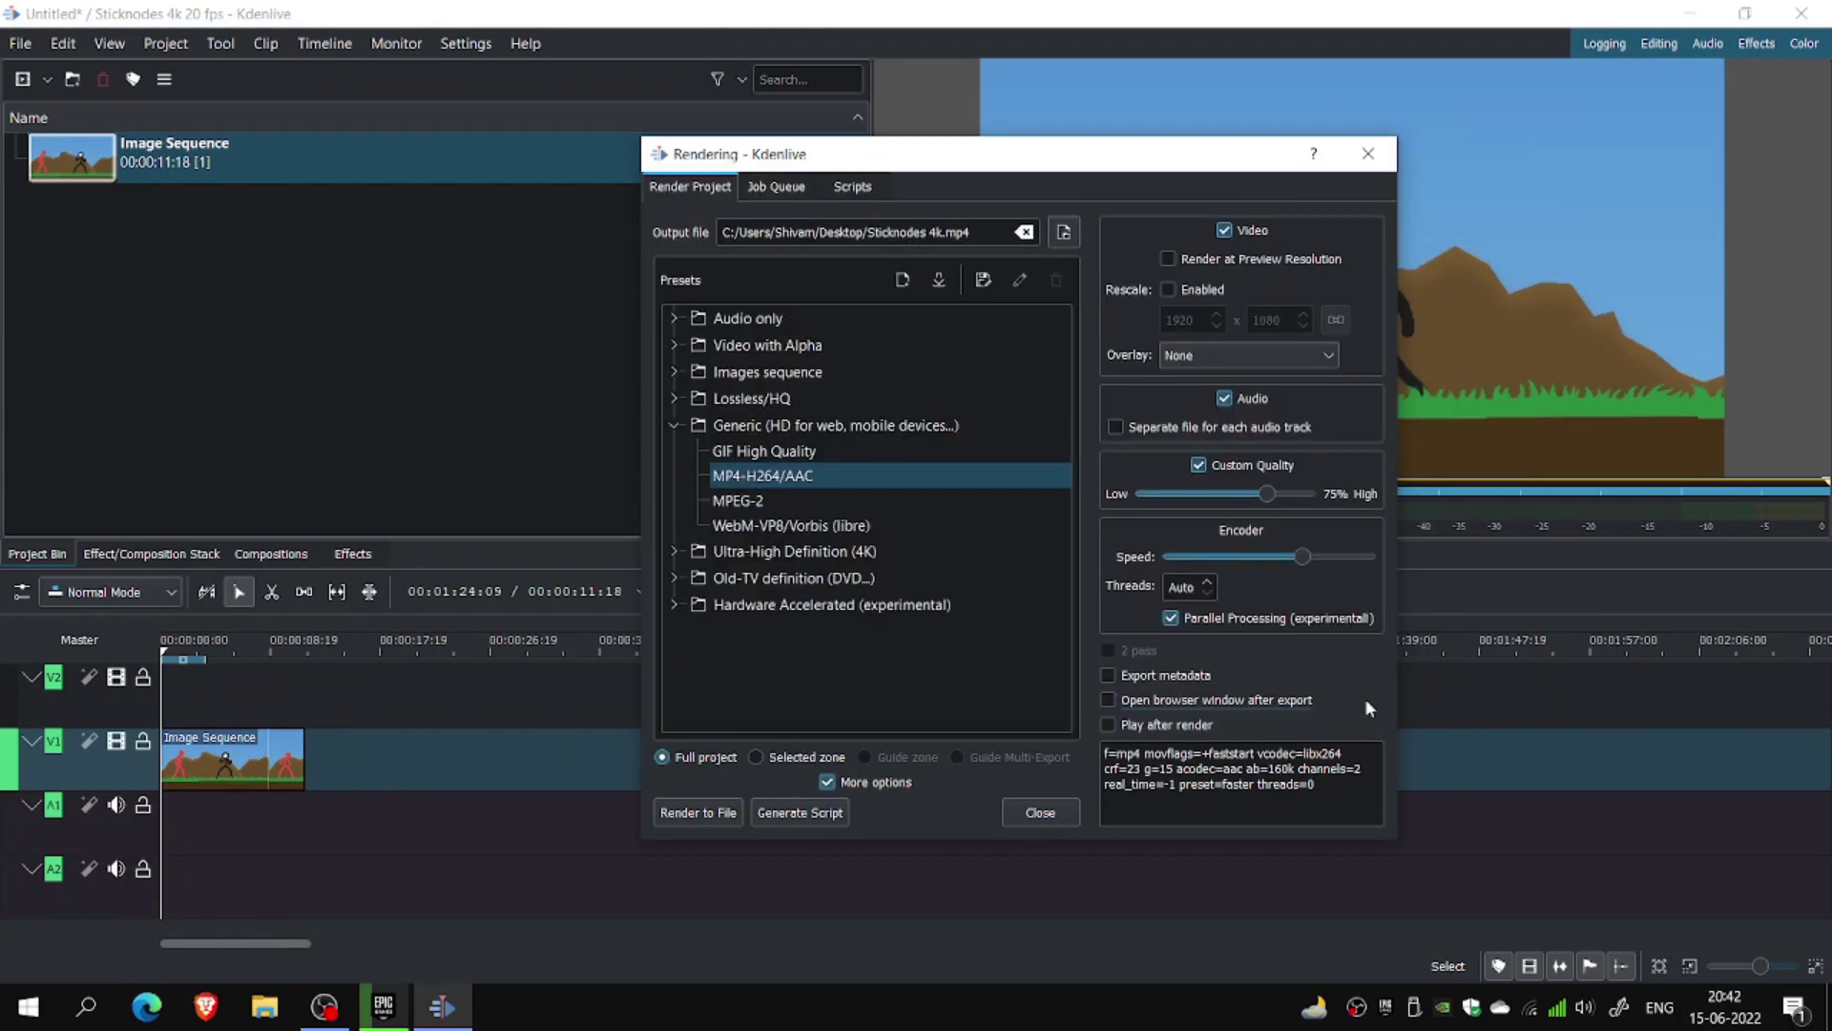
pyautogui.click(689, 813)
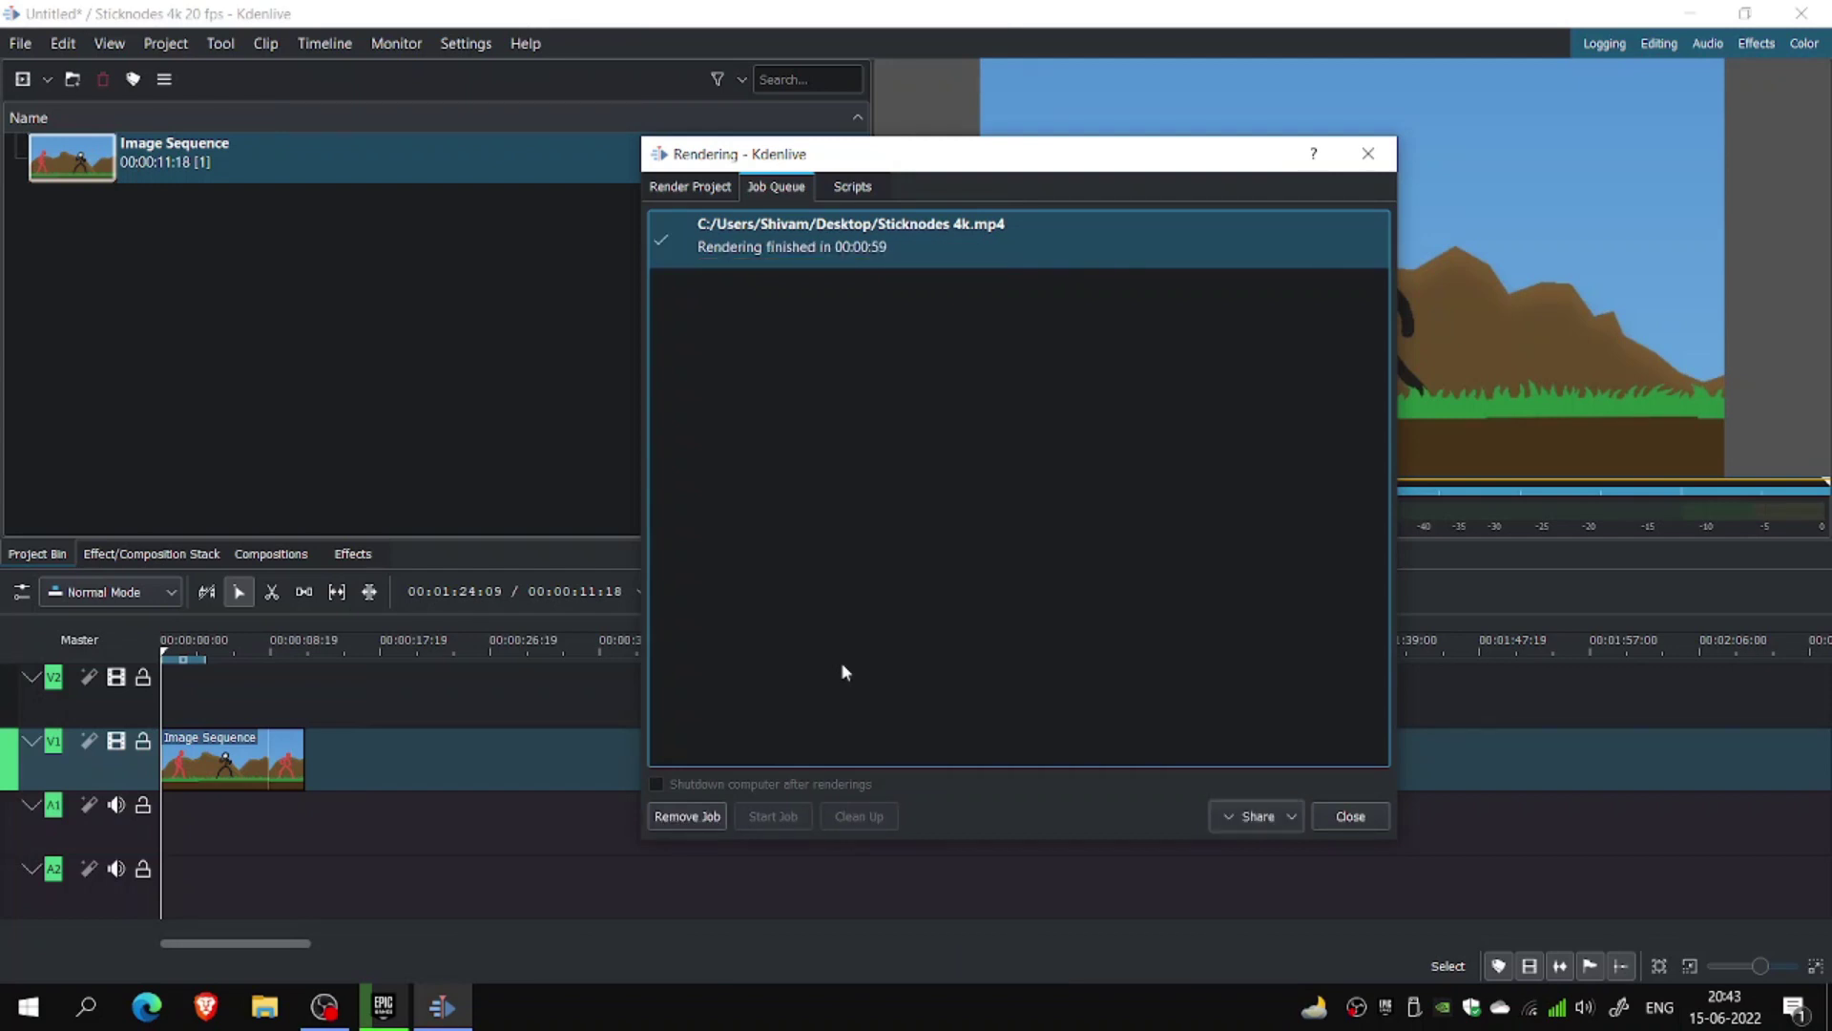
pyautogui.click(1349, 816)
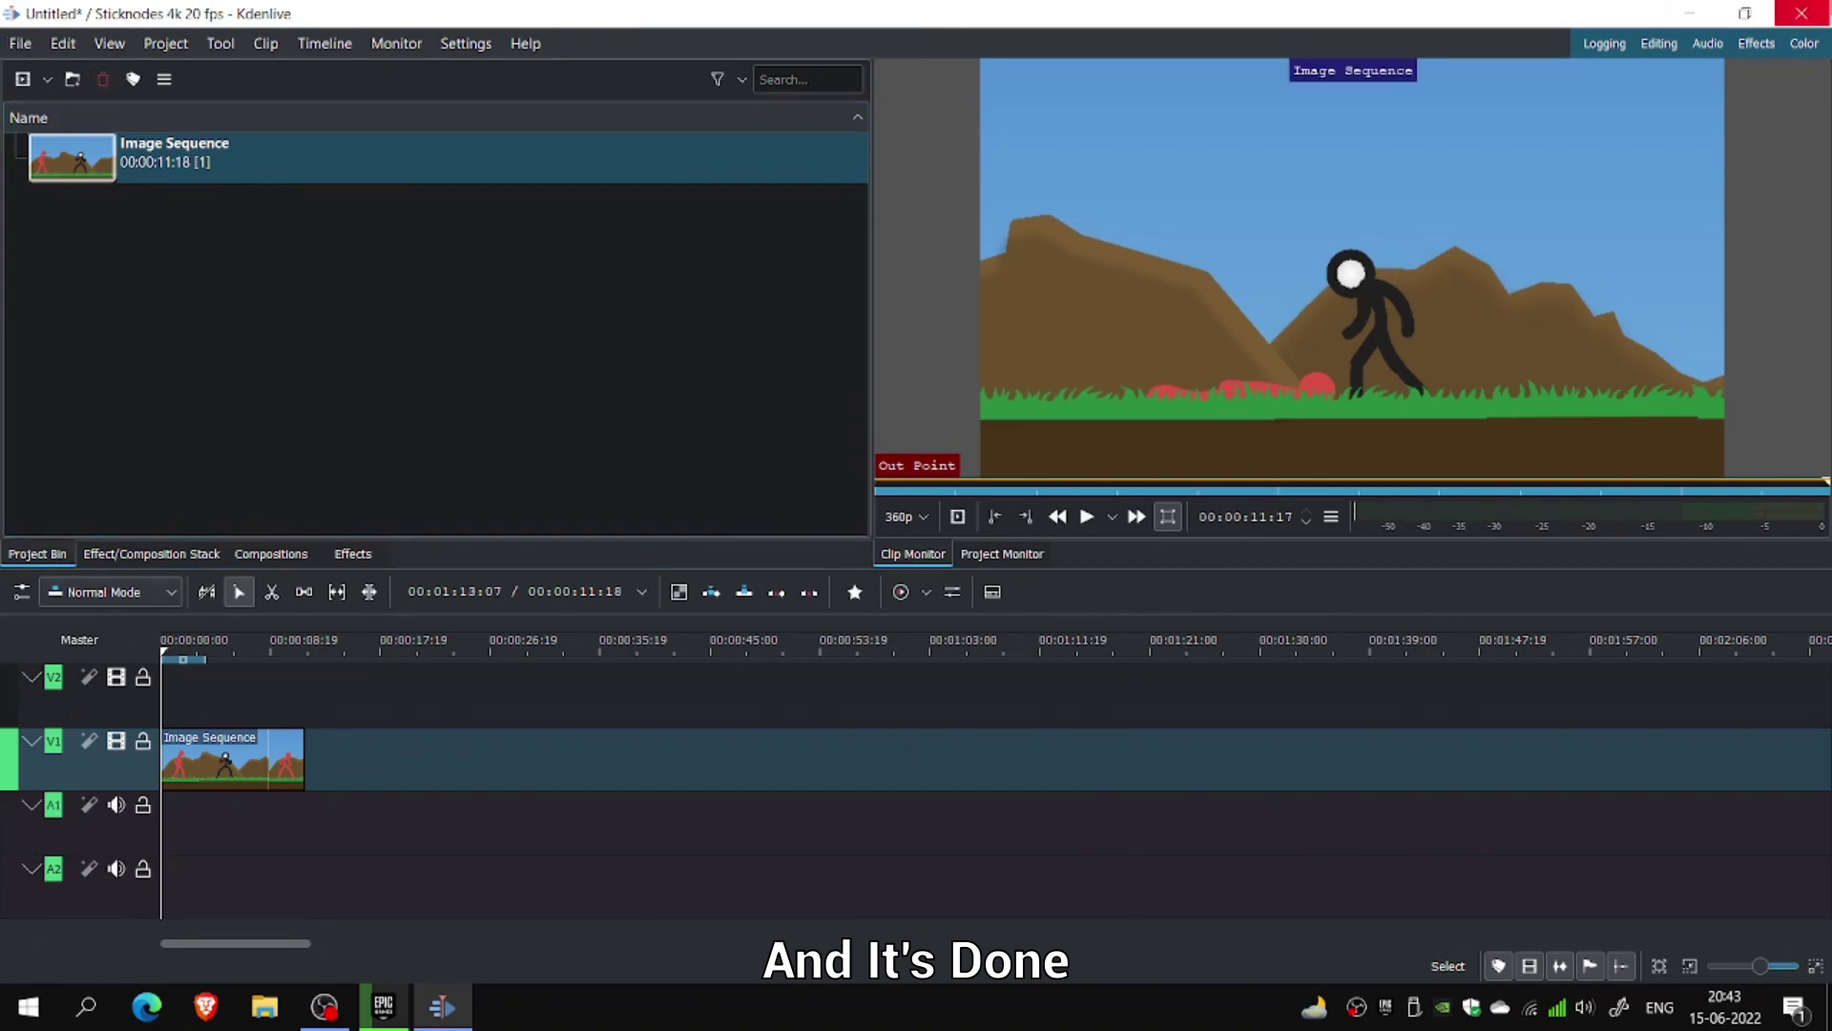
# Switch to the desktop and play the rendered Sticknodes 4k video in VLC media player
pyautogui.click(1689, 14)
pyautogui.click(136, 96)
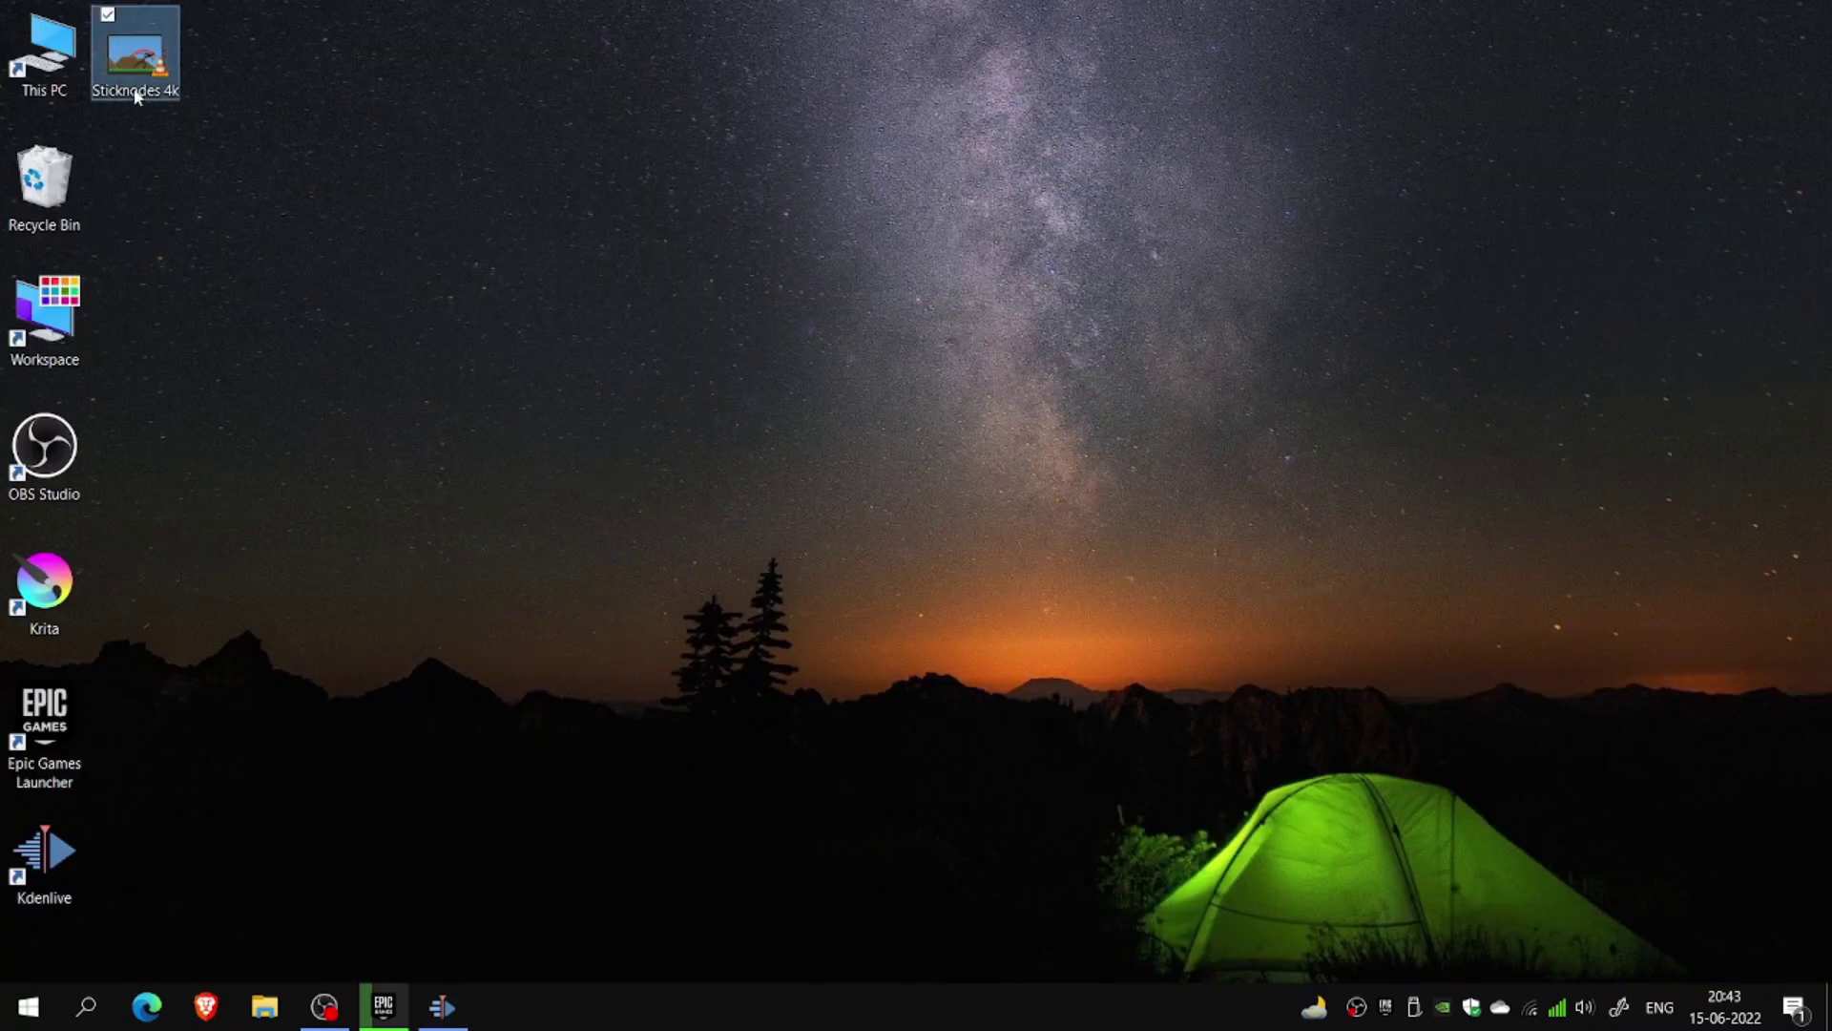
pyautogui.doubleClick(142, 93)
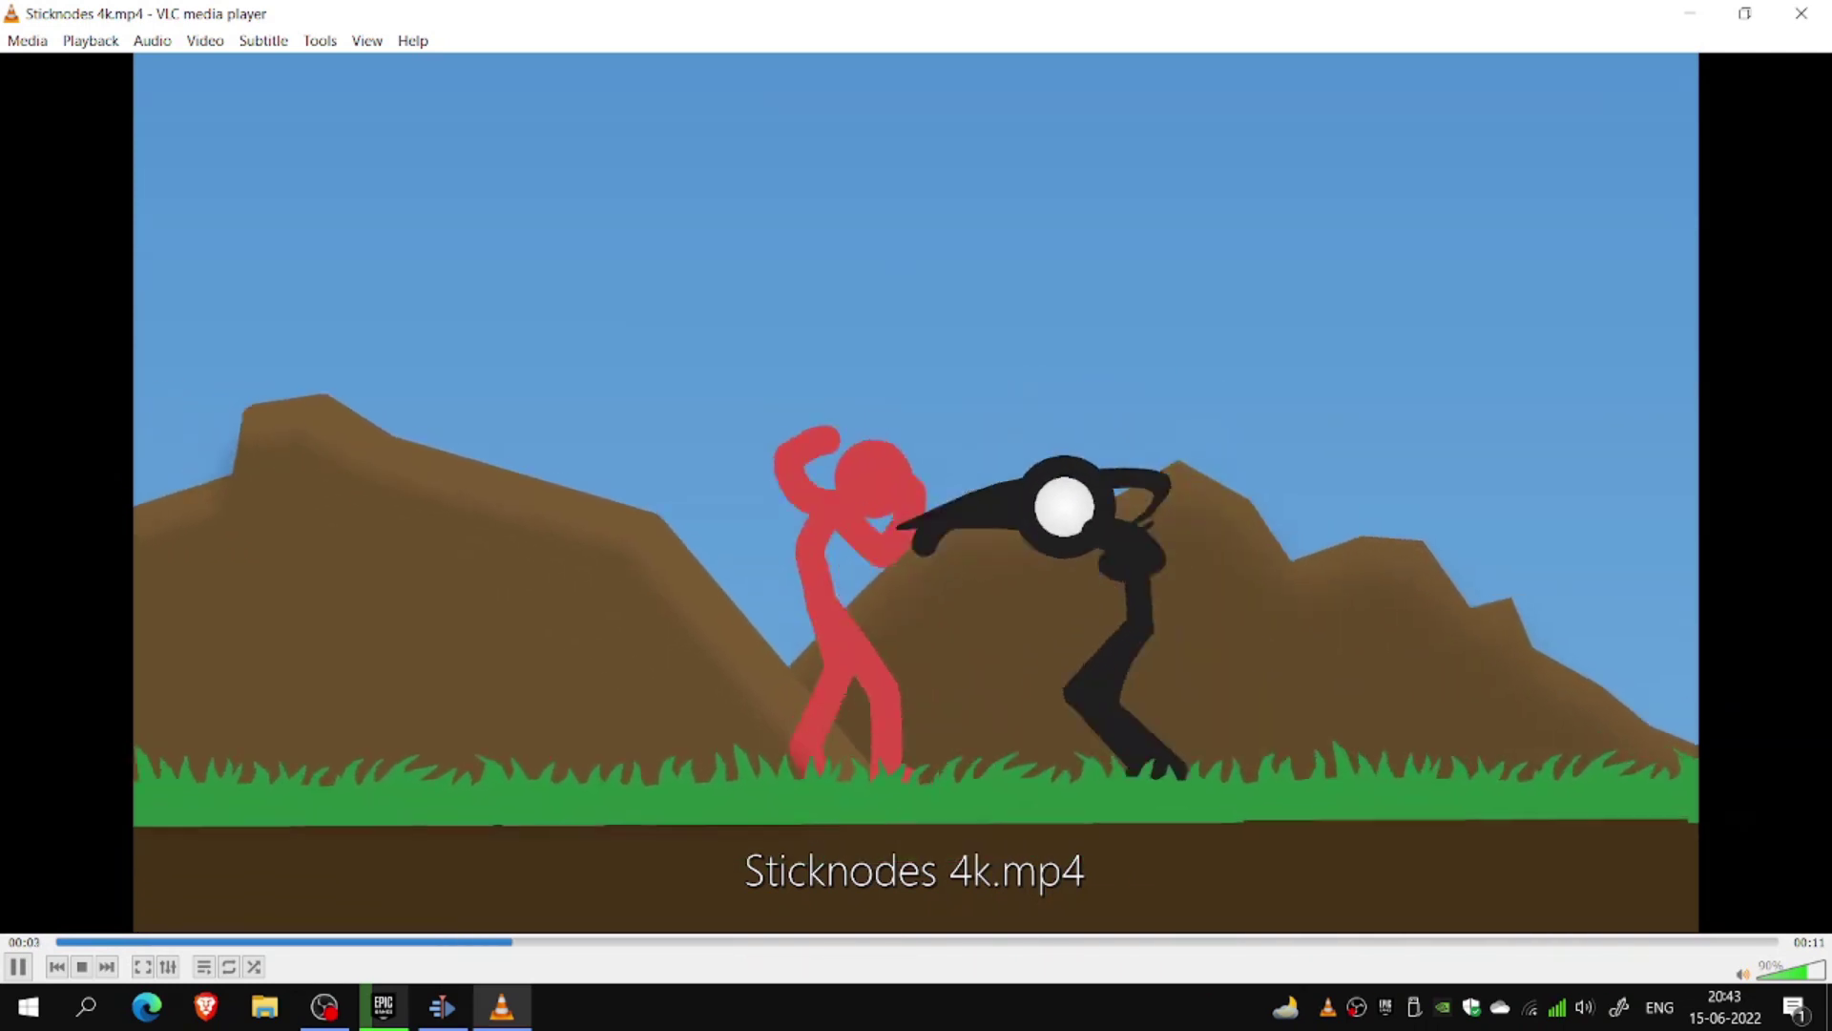
# Pause the video, check the resolution and frame rate in its codec information, and resume playback
pyautogui.press('space')
pyautogui.rightClick(679, 245)
pyautogui.click(321, 40)
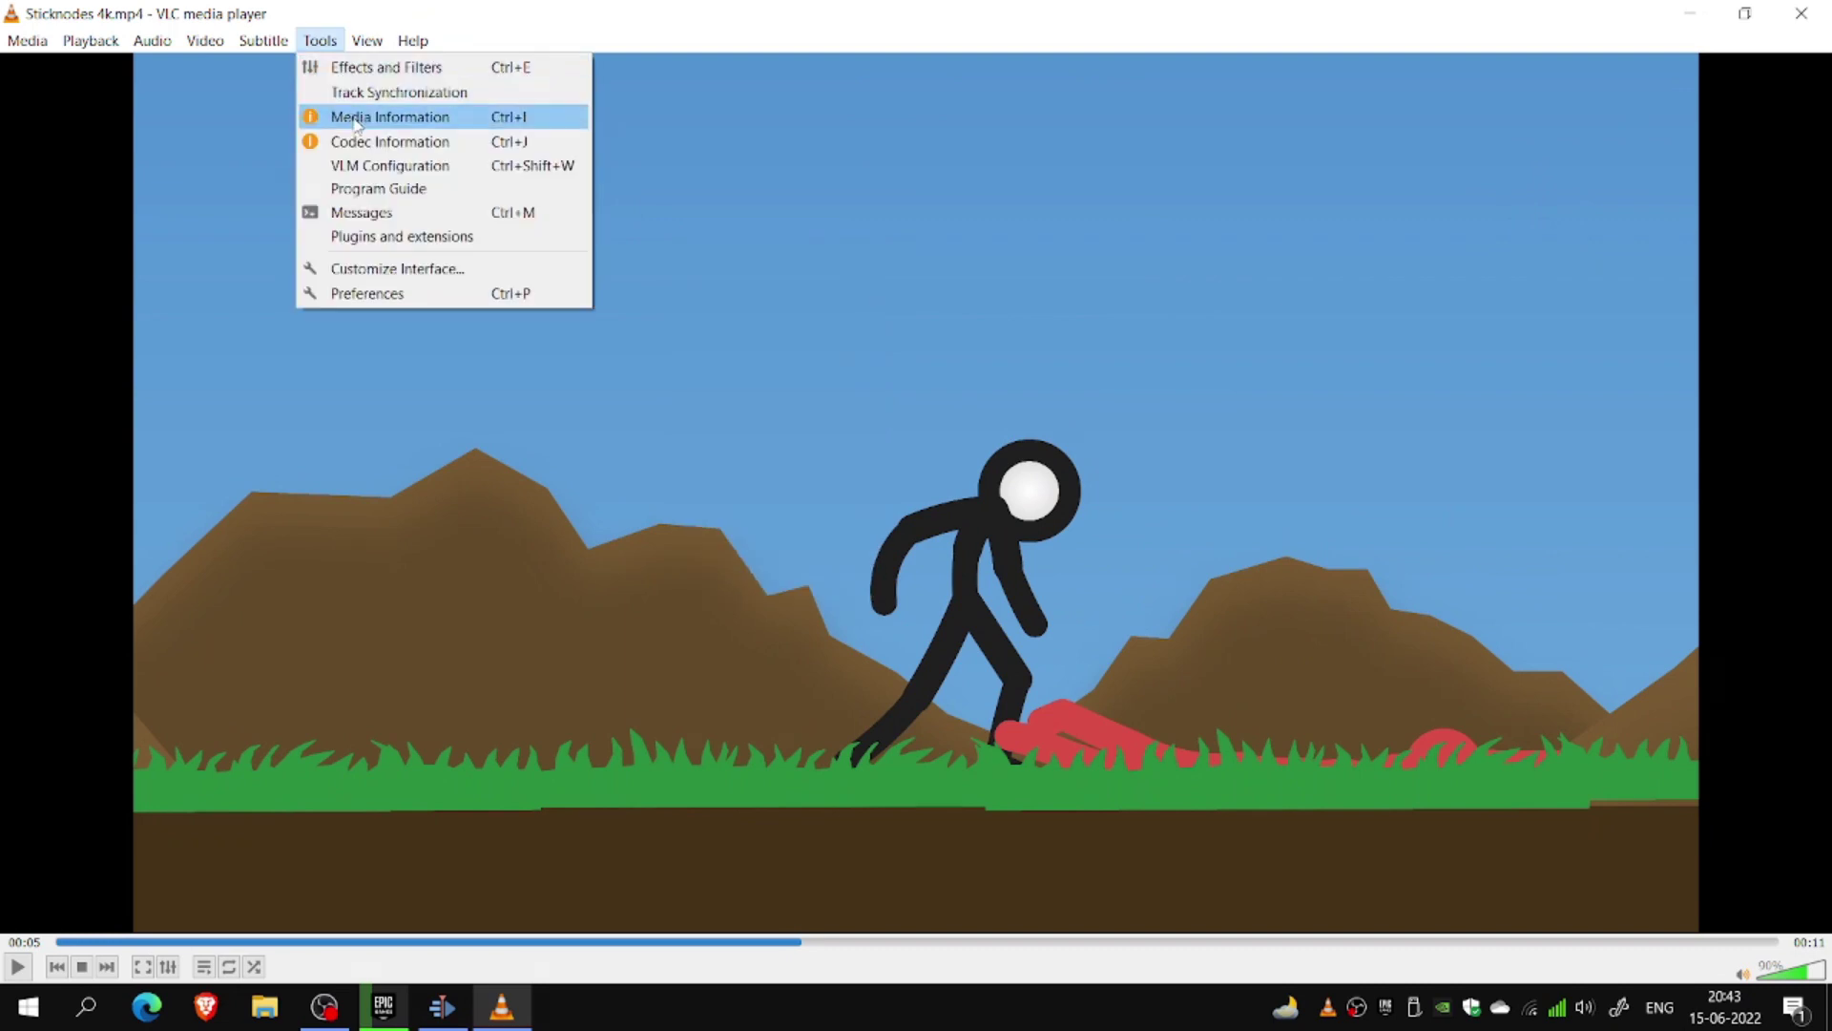
pyautogui.click(401, 117)
pyautogui.click(811, 287)
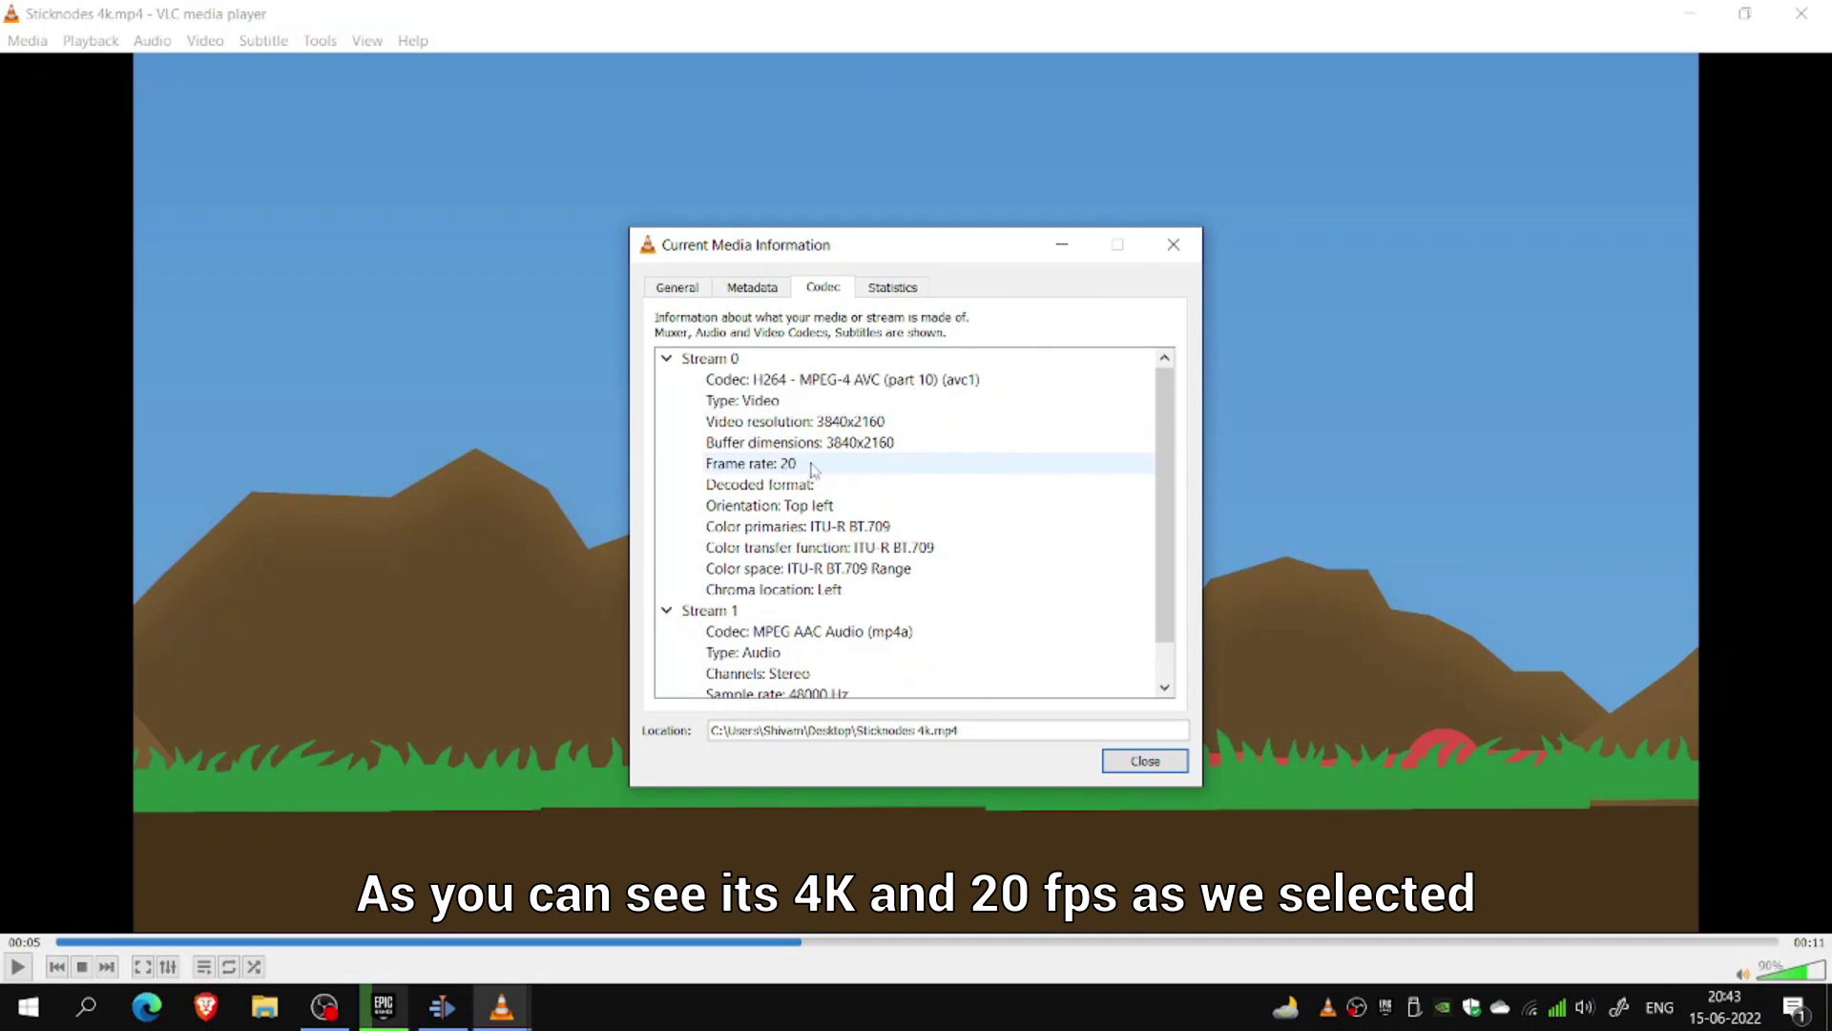
pyautogui.click(1121, 762)
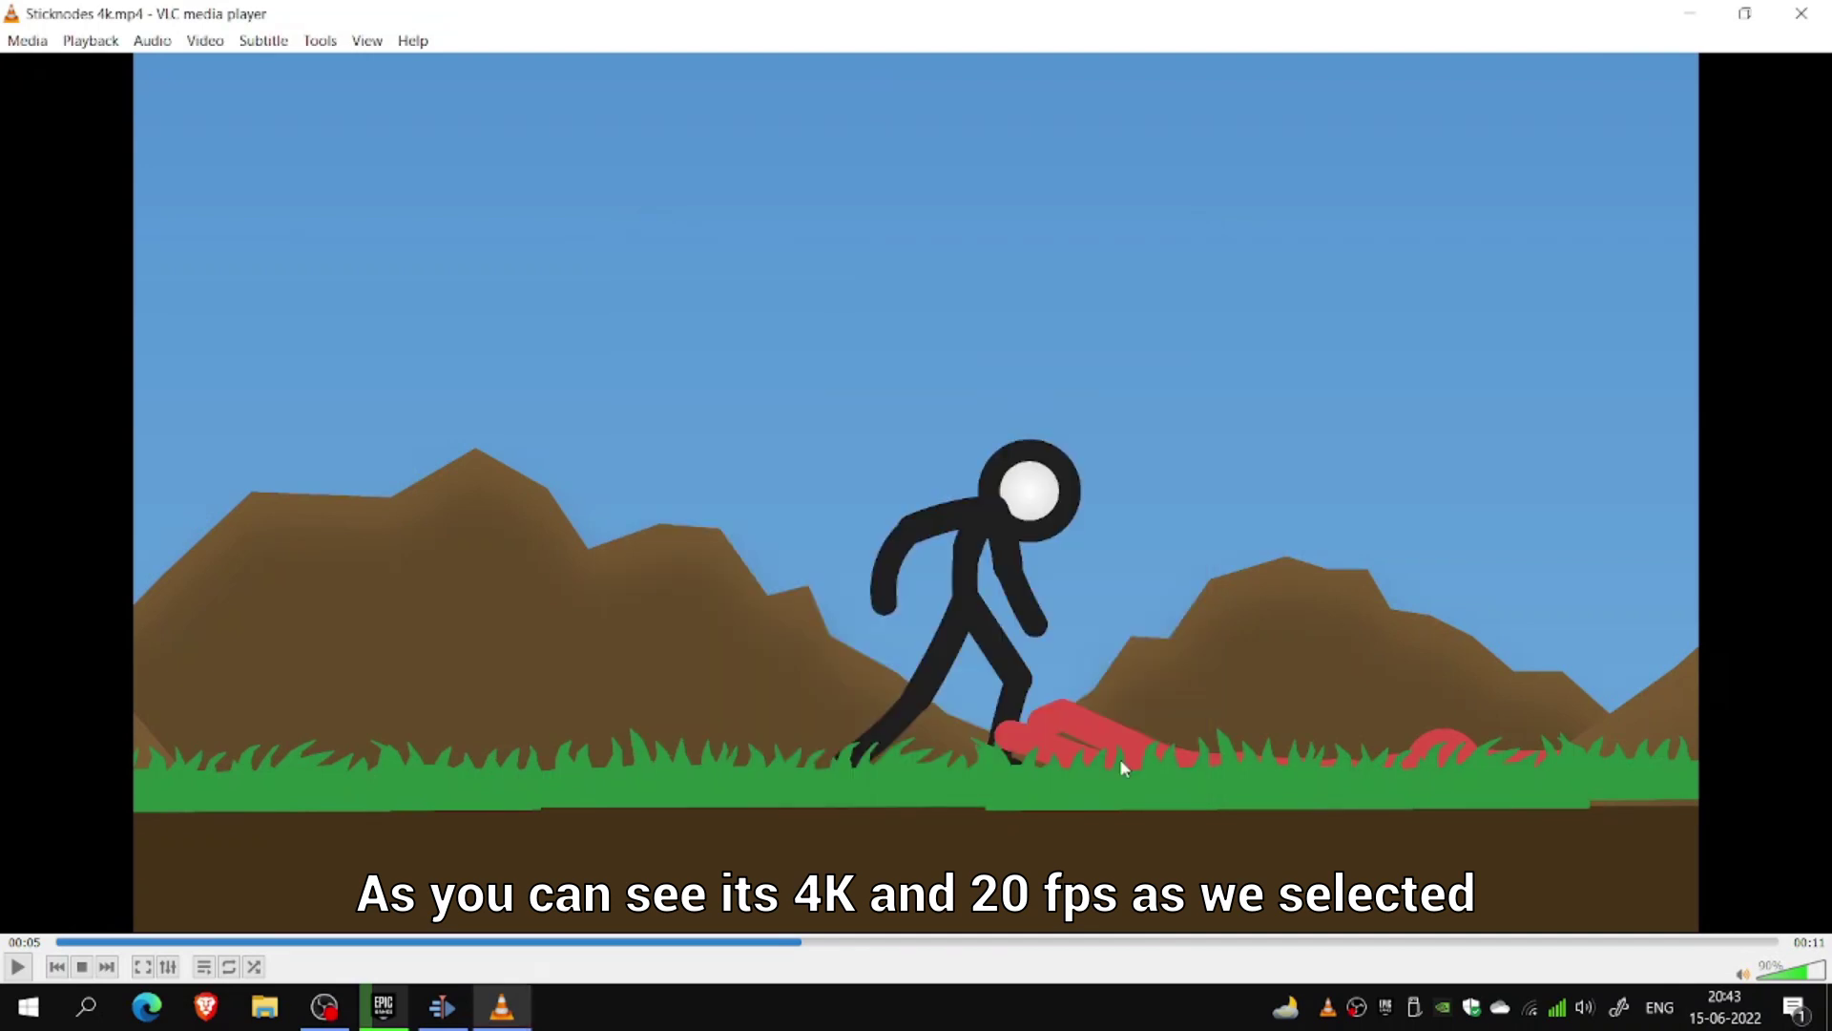
pyautogui.press('space')
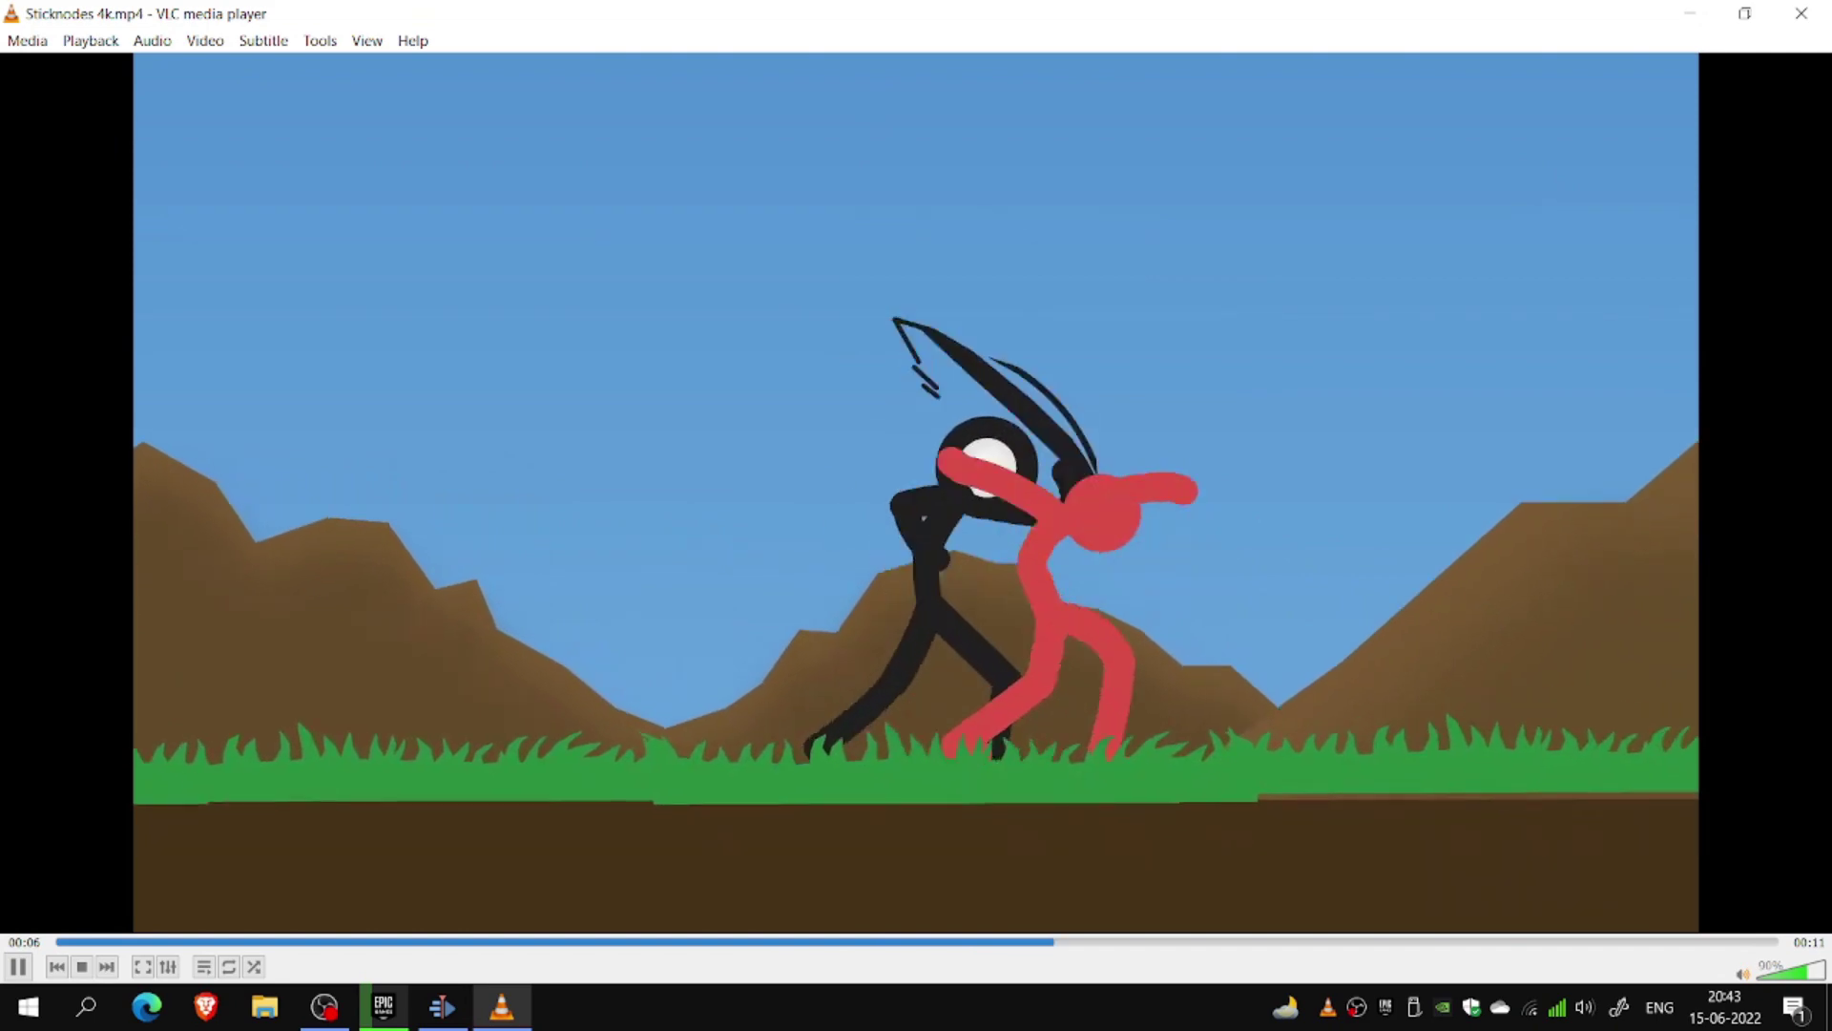